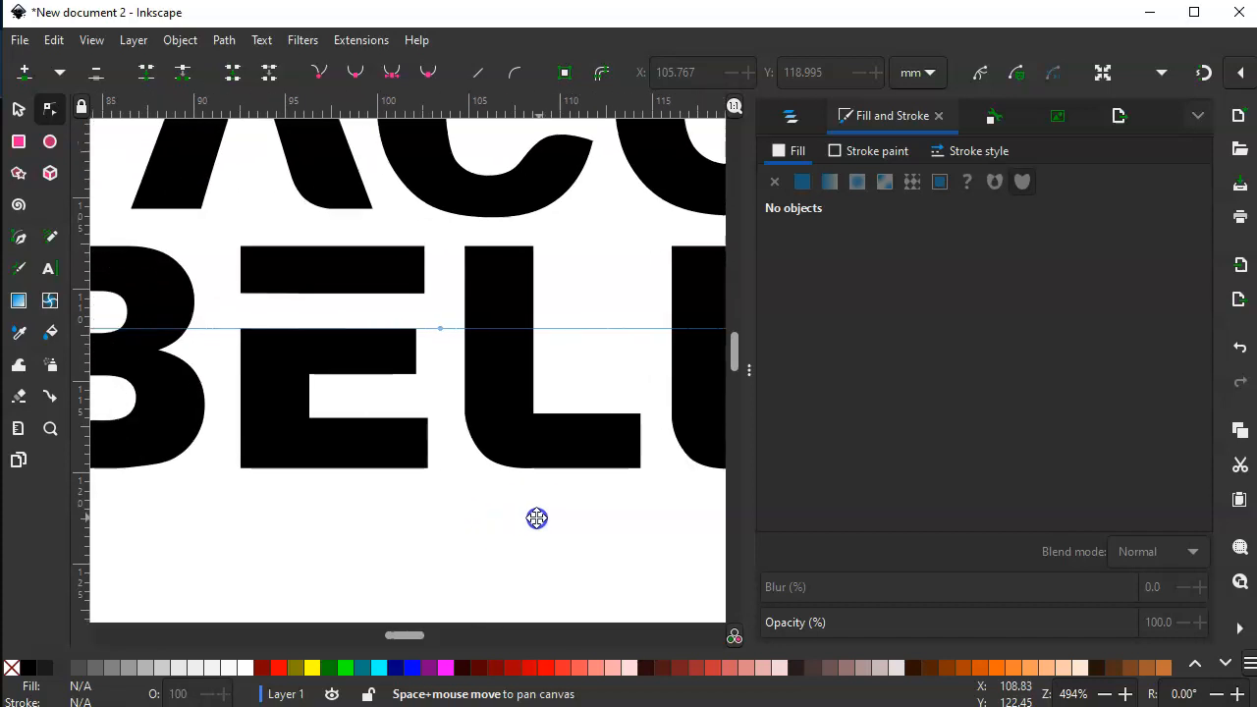
- Add two nodes to the modified letter E near its lower-left corner, one on the vertical edge and one on the bottom edge
{"action": "key", "text": "space"}
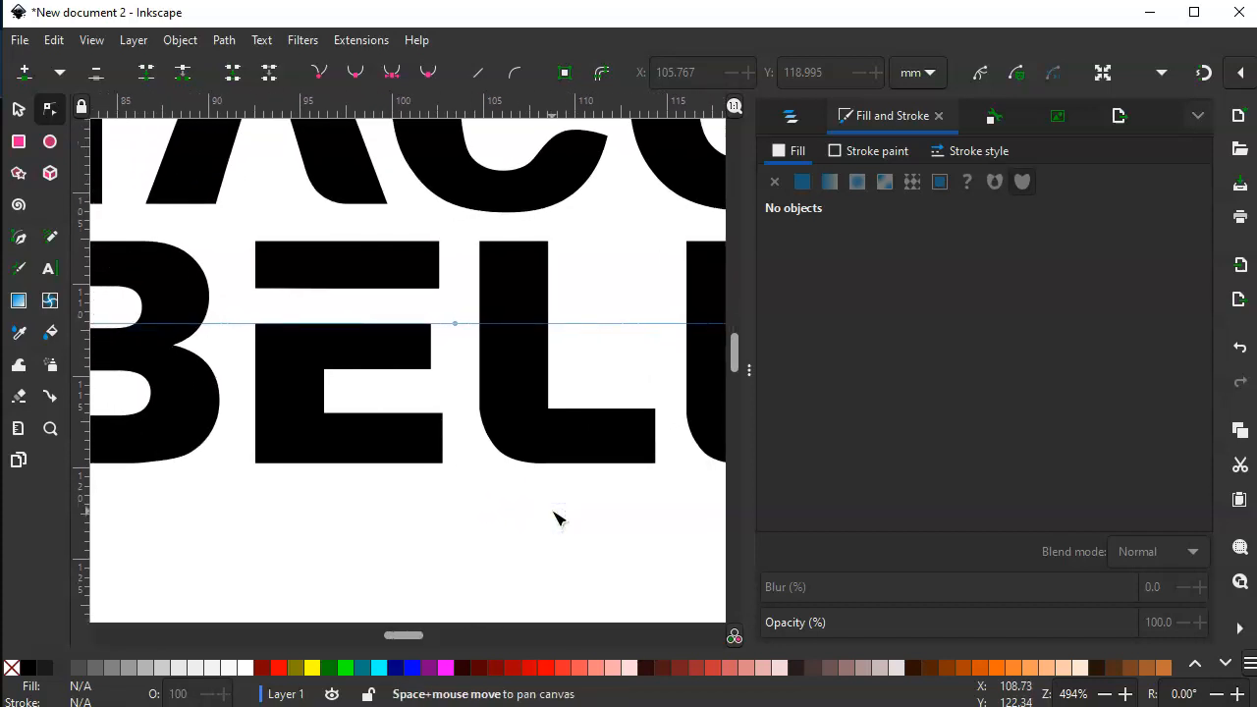
{"action": "key", "text": "plus"}
{"action": "key", "text": "plus"}
{"action": "key", "text": "space"}
{"action": "left_click_drag", "start_coordinate": [352, 591], "coordinate": [521, 478]}
{"action": "left_click", "coordinate": [354, 361]}
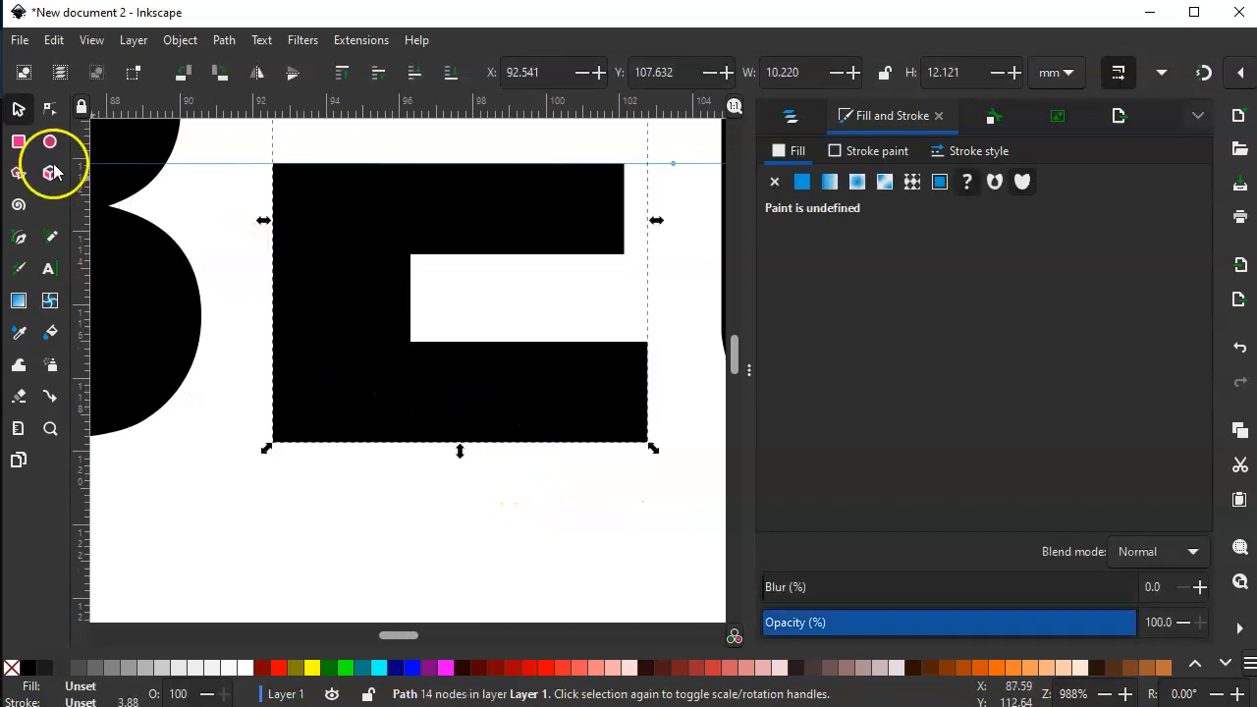
{"action": "left_click", "coordinate": [50, 108]}
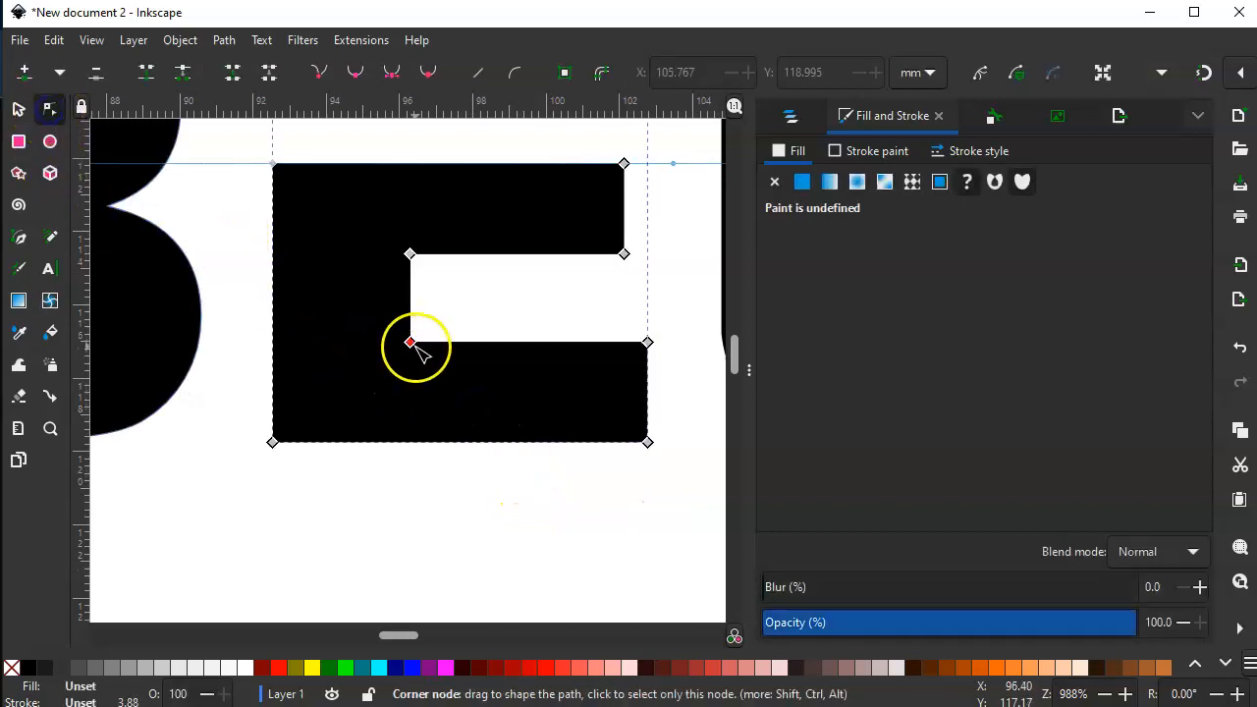
{"action": "double_click", "coordinate": [273, 346]}
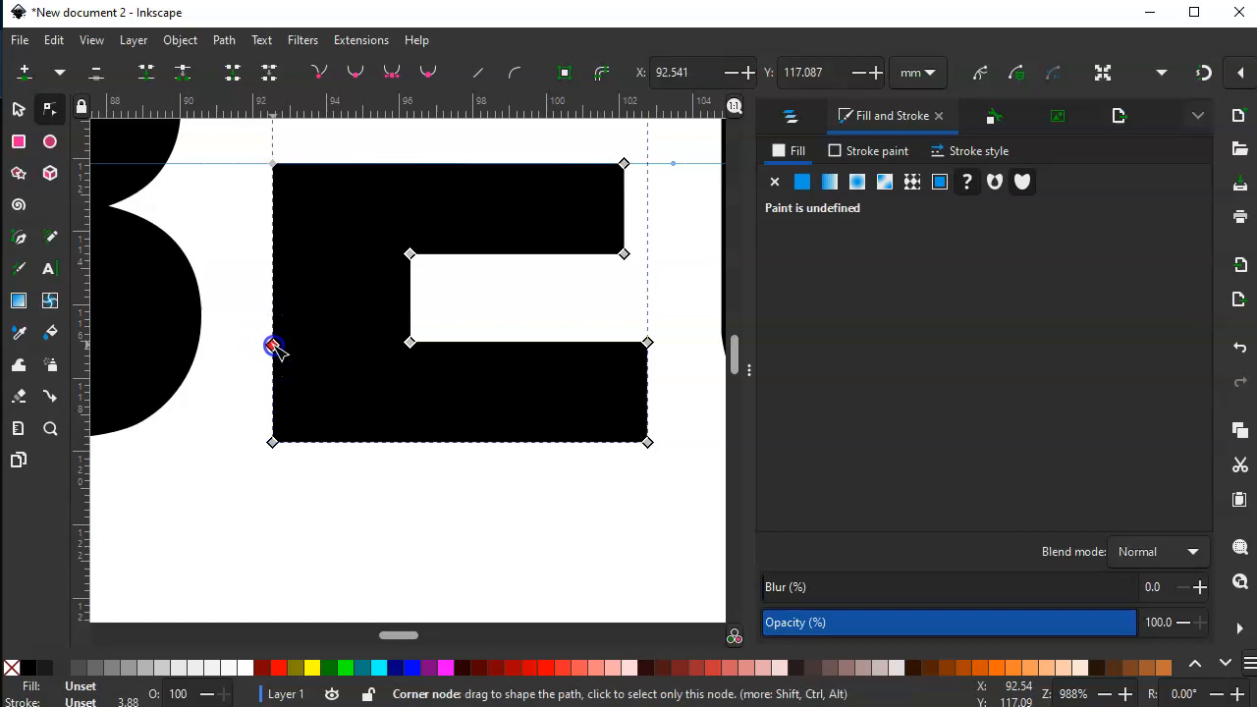
{"action": "double_click", "coordinate": [375, 442]}
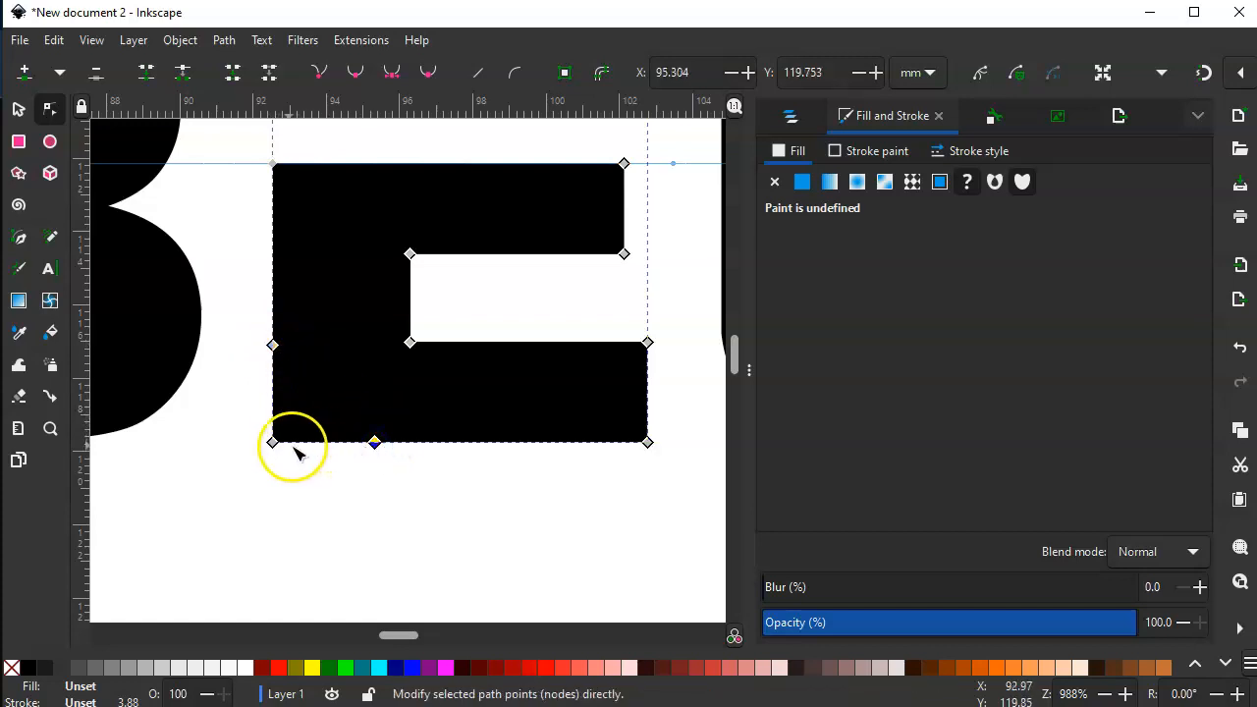
- Round the E's lower-left corner by moving its corner node inward, making it smooth and adjusting both handles
{"action": "left_click_drag", "start_coordinate": [273, 442], "coordinate": [332, 449]}
{"action": "left_click", "coordinate": [356, 73]}
{"action": "left_click_drag", "start_coordinate": [285, 398], "coordinate": [272, 387]}
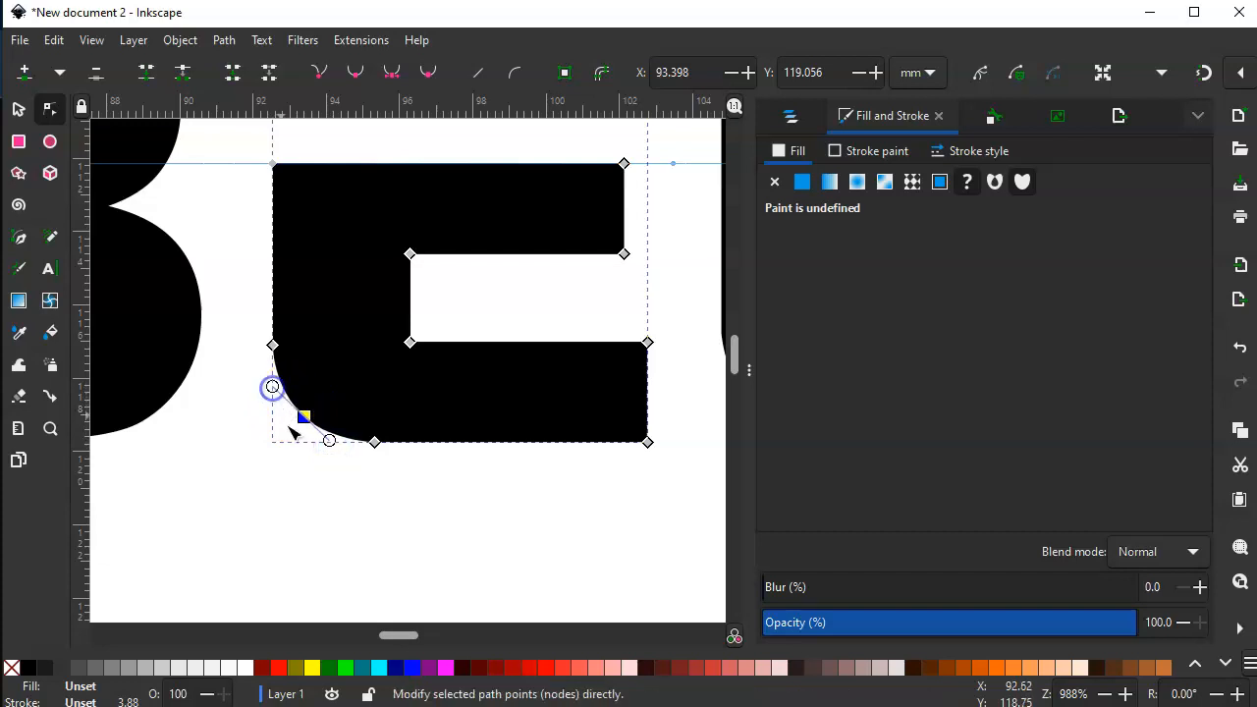
{"action": "left_click_drag", "start_coordinate": [328, 438], "coordinate": [334, 447]}
{"action": "left_click", "coordinate": [338, 481]}
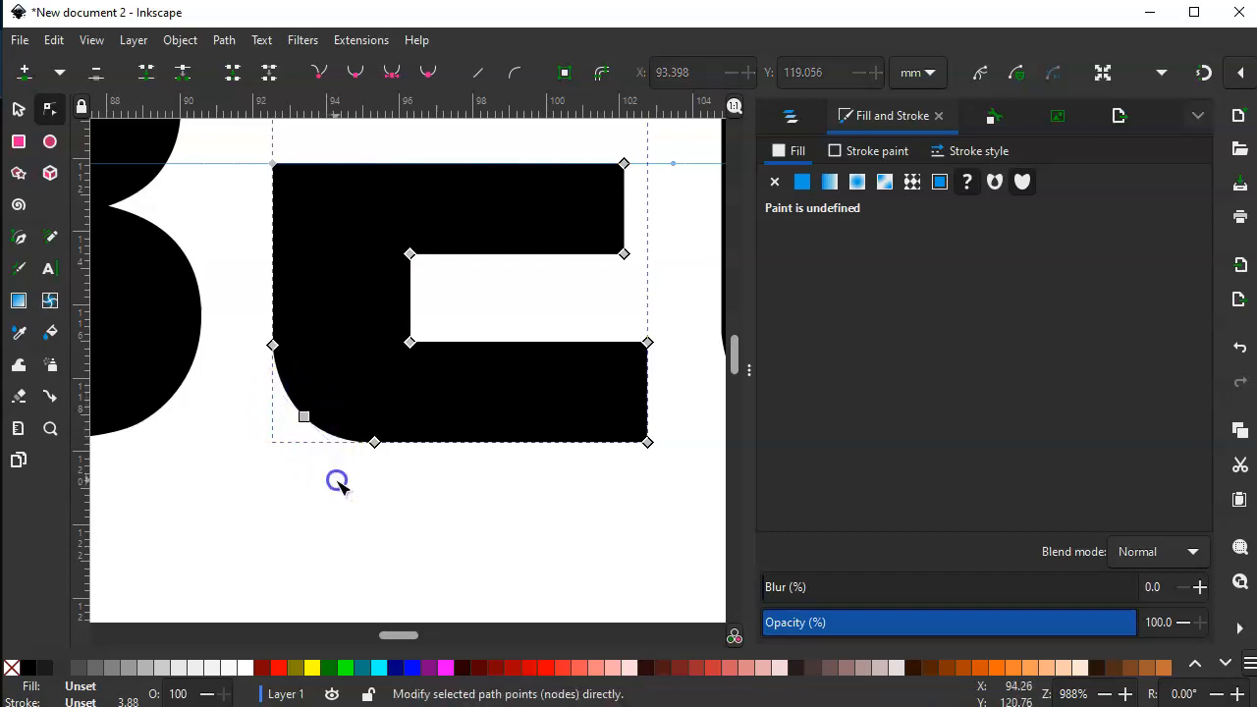
{"action": "left_click", "coordinate": [341, 486]}
- Add two nodes to the letter B near its lower-left corner, one on the vertical edge and one on the bottom edge
{"action": "key", "text": "space"}
{"action": "left_click_drag", "start_coordinate": [266, 470], "coordinate": [615, 540]}
{"action": "left_click_drag", "start_coordinate": [615, 539], "coordinate": [808, 505]}
{"action": "key", "text": "space"}
{"action": "left_click", "coordinate": [301, 447]}
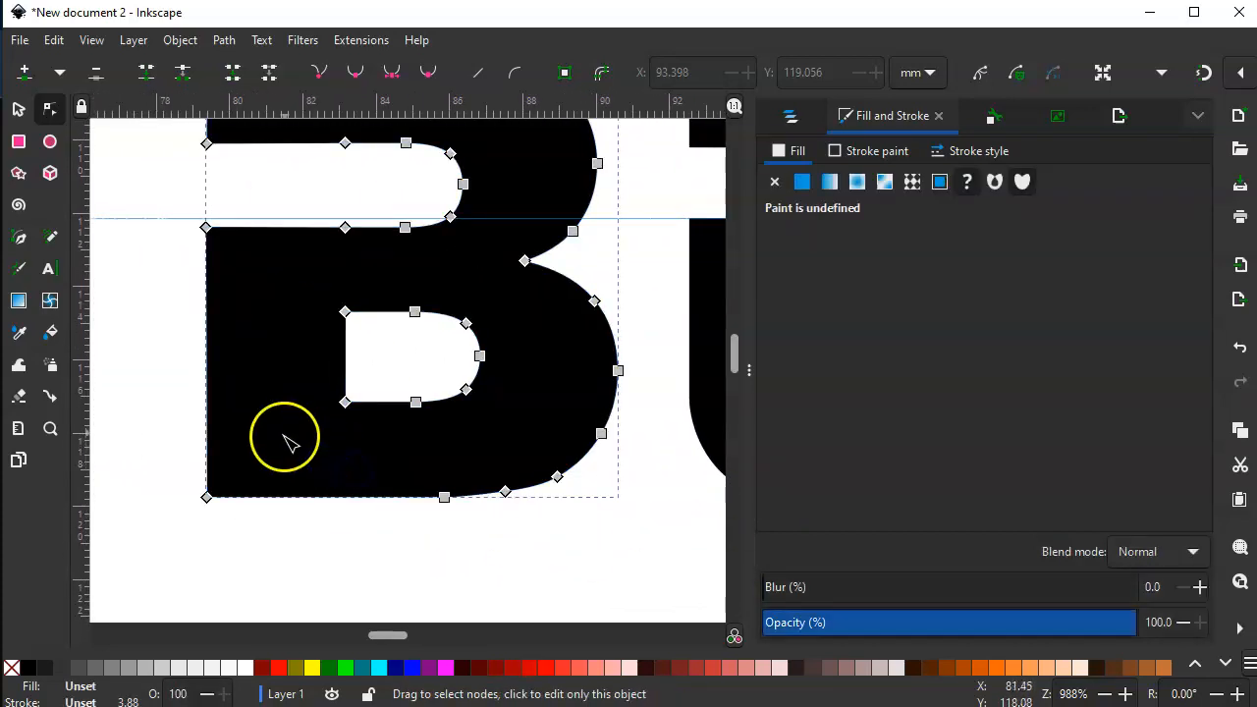
{"action": "double_click", "coordinate": [208, 404]}
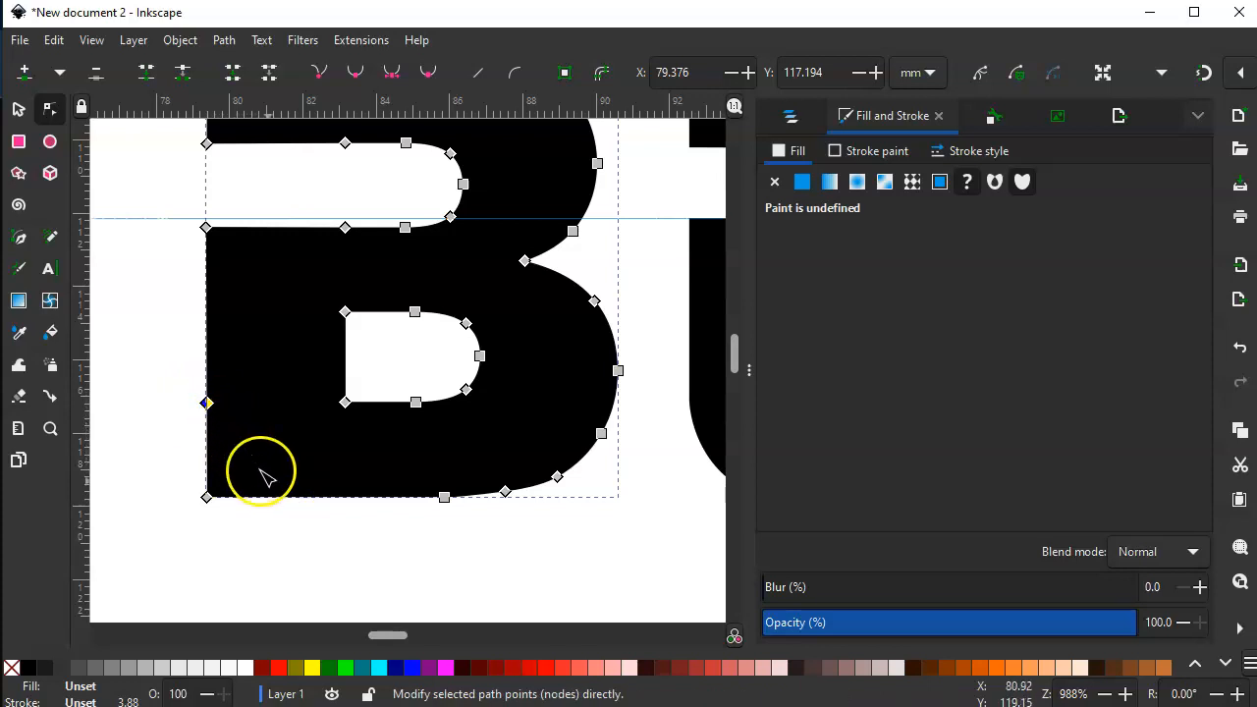
{"action": "double_click", "coordinate": [290, 499]}
- Round the B's lower-left corner by moving its corner node inward, making it smooth and adjusting both handles
{"action": "left_click_drag", "start_coordinate": [206, 498], "coordinate": [215, 466]}
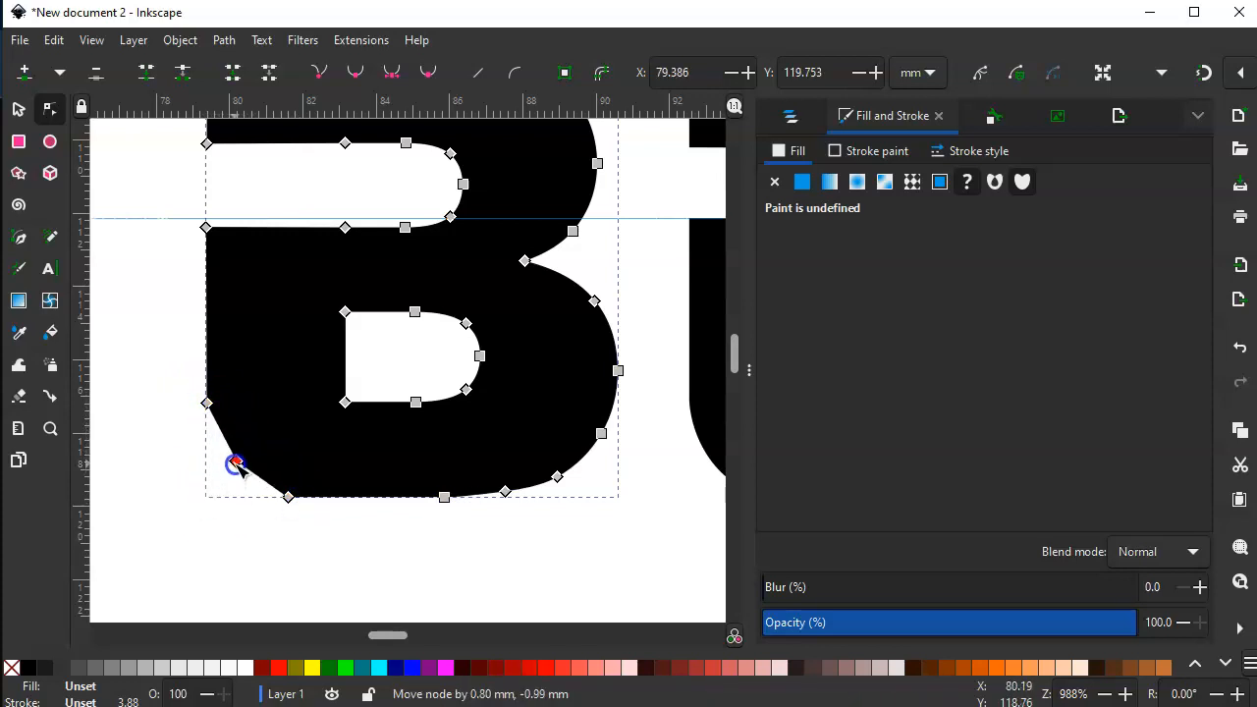
{"action": "left_click", "coordinate": [356, 73]}
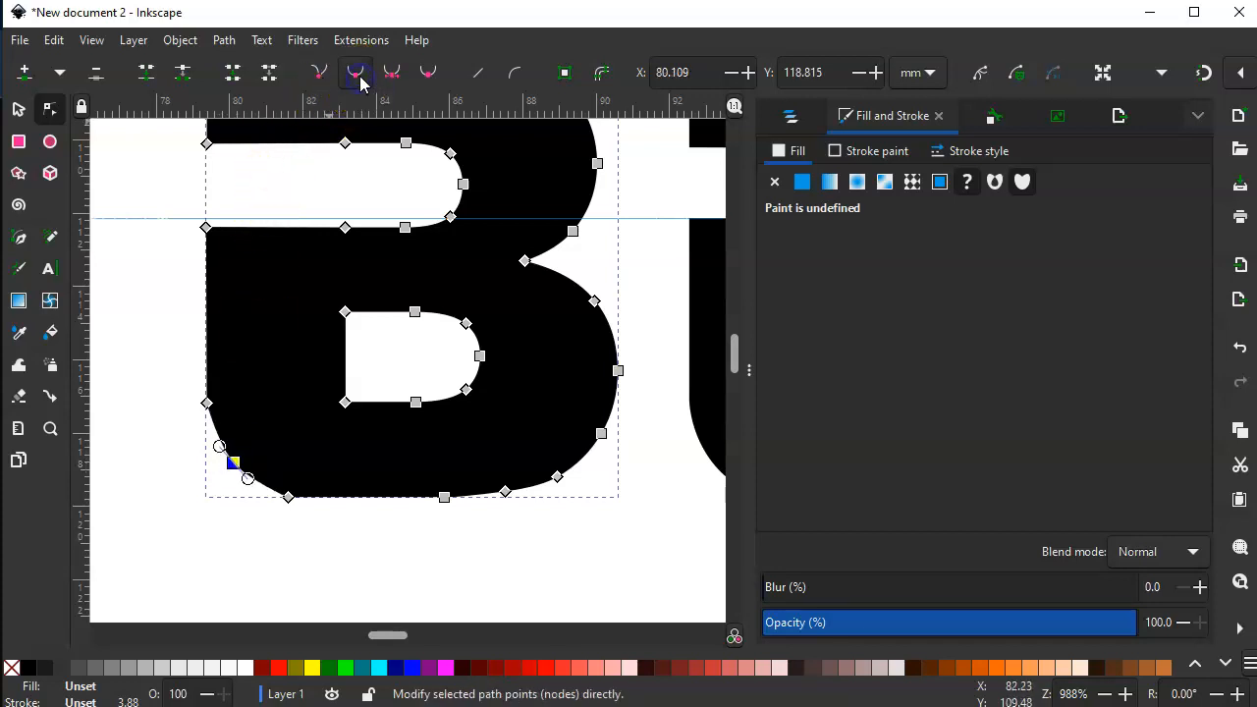
{"action": "left_click_drag", "start_coordinate": [248, 479], "coordinate": [259, 492]}
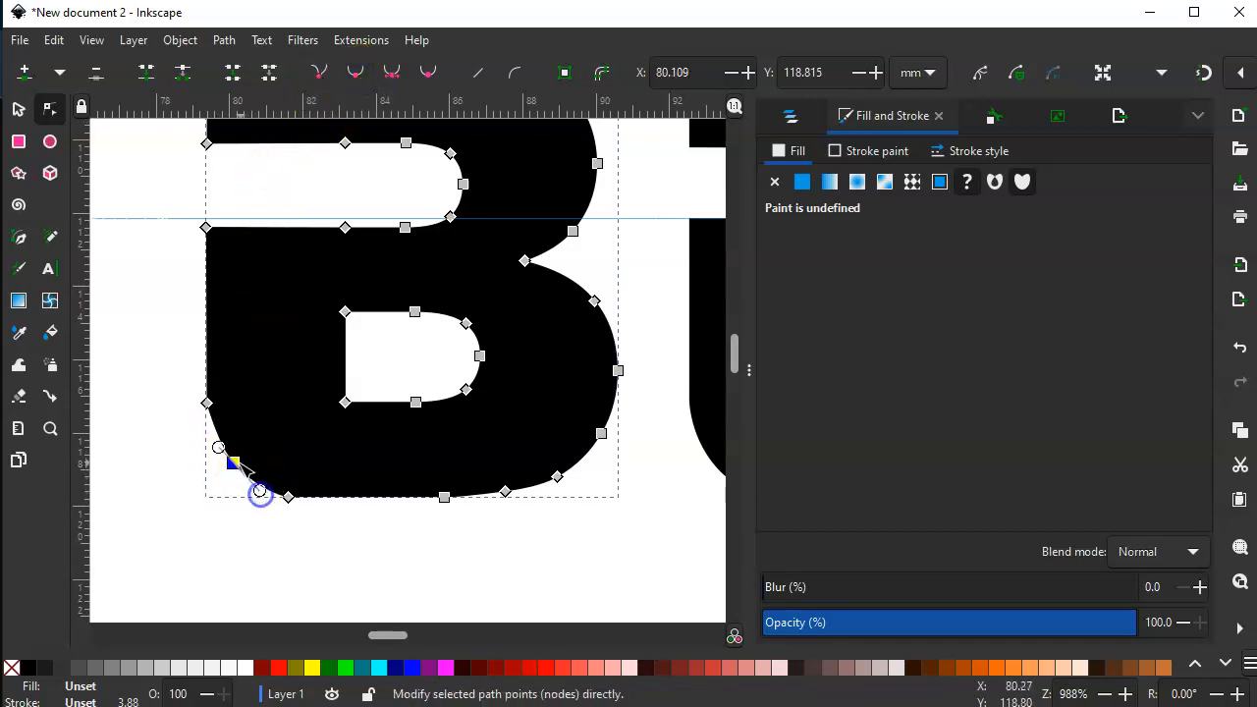
{"action": "left_click_drag", "start_coordinate": [218, 448], "coordinate": [266, 505]}
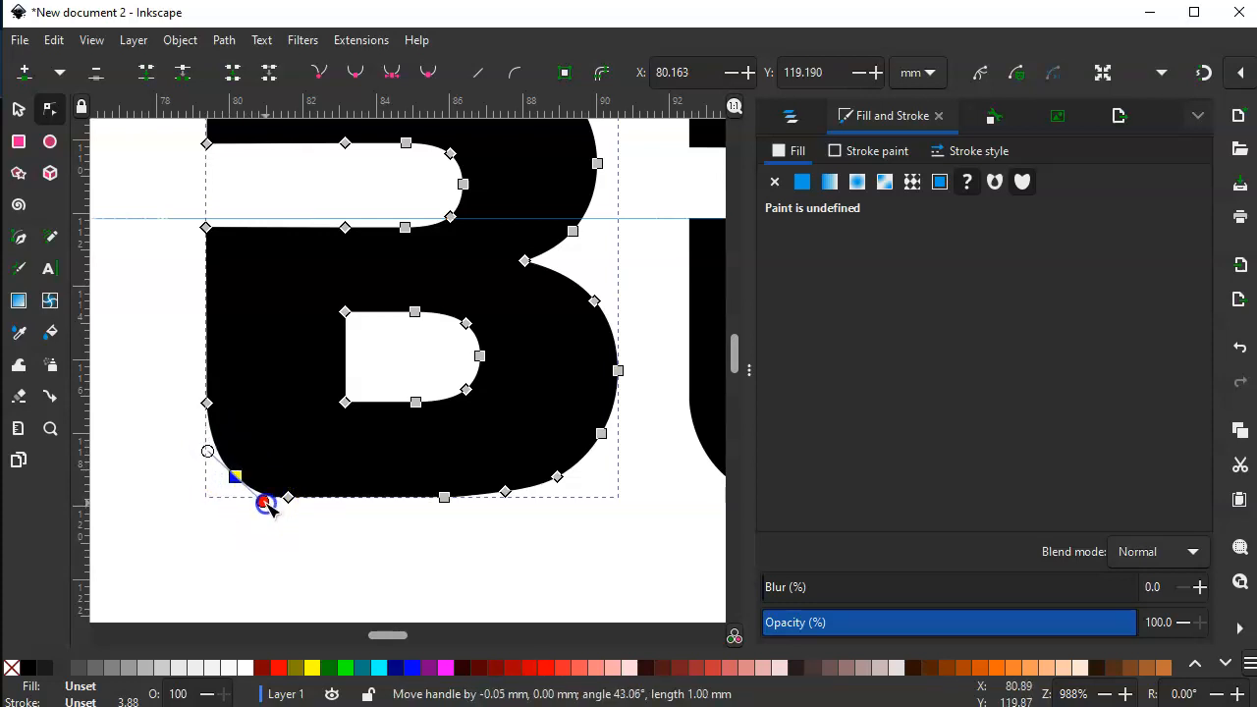
{"action": "left_click", "coordinate": [286, 544]}
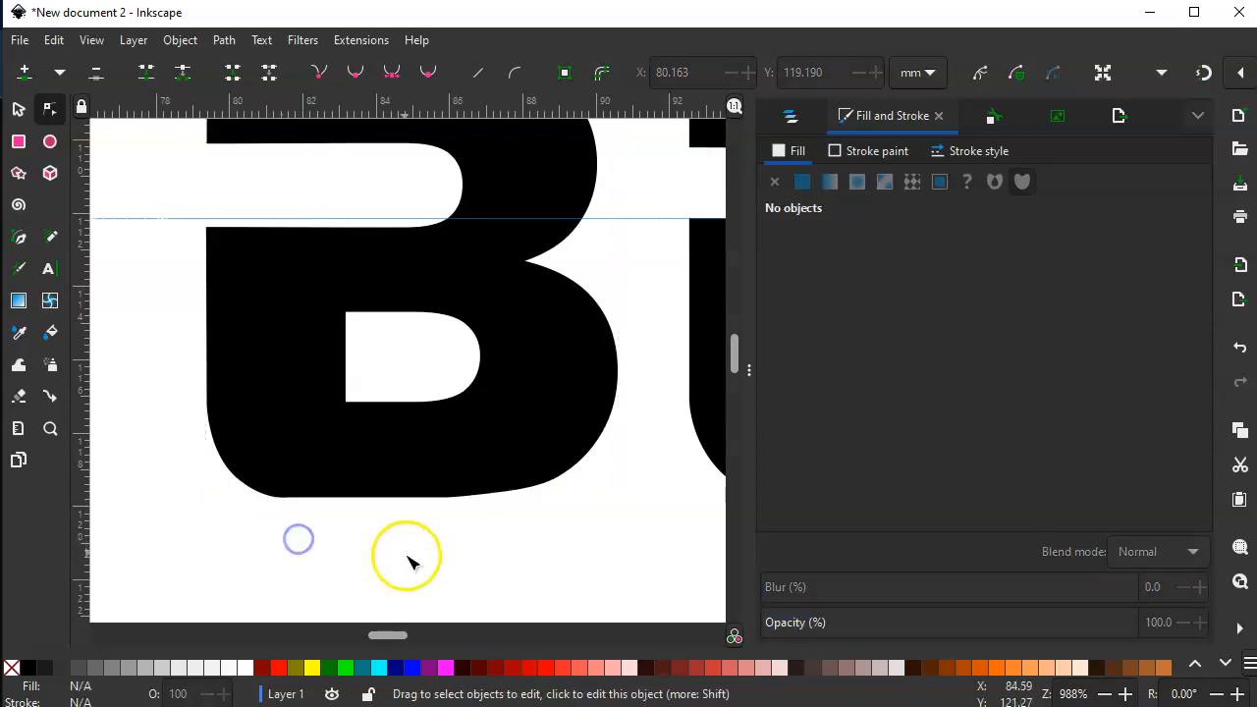
- Collapse the docked dialogs to widen the canvas and bring both TACO BELL versions into view side by side
{"action": "key", "text": "space"}
{"action": "key", "text": "minus"}
{"action": "key", "text": "minus"}
{"action": "key", "text": "minus"}
{"action": "key", "text": "minus"}
{"action": "key", "text": "minus"}
{"action": "key", "text": "minus"}
{"action": "key", "text": "minus"}
{"action": "key", "text": "minus"}
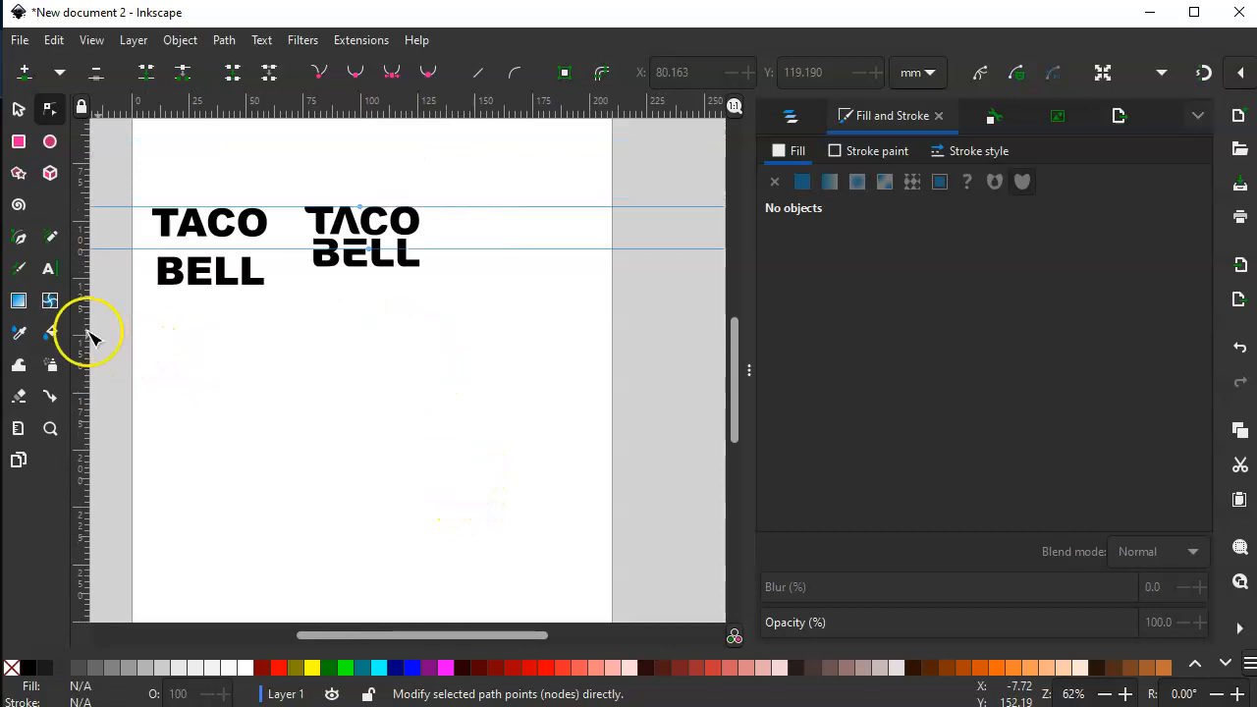
{"action": "left_click", "coordinate": [50, 428]}
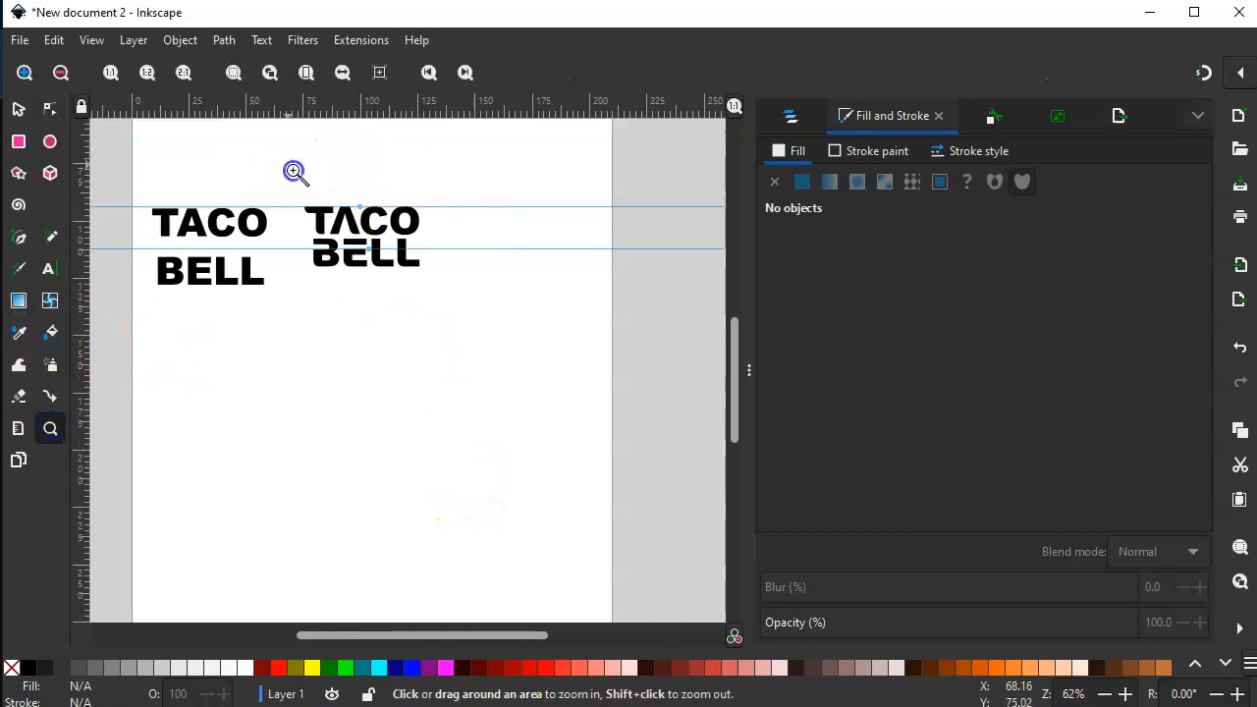
{"action": "left_click_drag", "start_coordinate": [295, 172], "coordinate": [476, 298]}
{"action": "left_click_drag", "start_coordinate": [514, 421], "coordinate": [688, 337]}
{"action": "scroll", "coordinate": [692, 326], "scroll_direction": "down", "scroll_amount": 1}
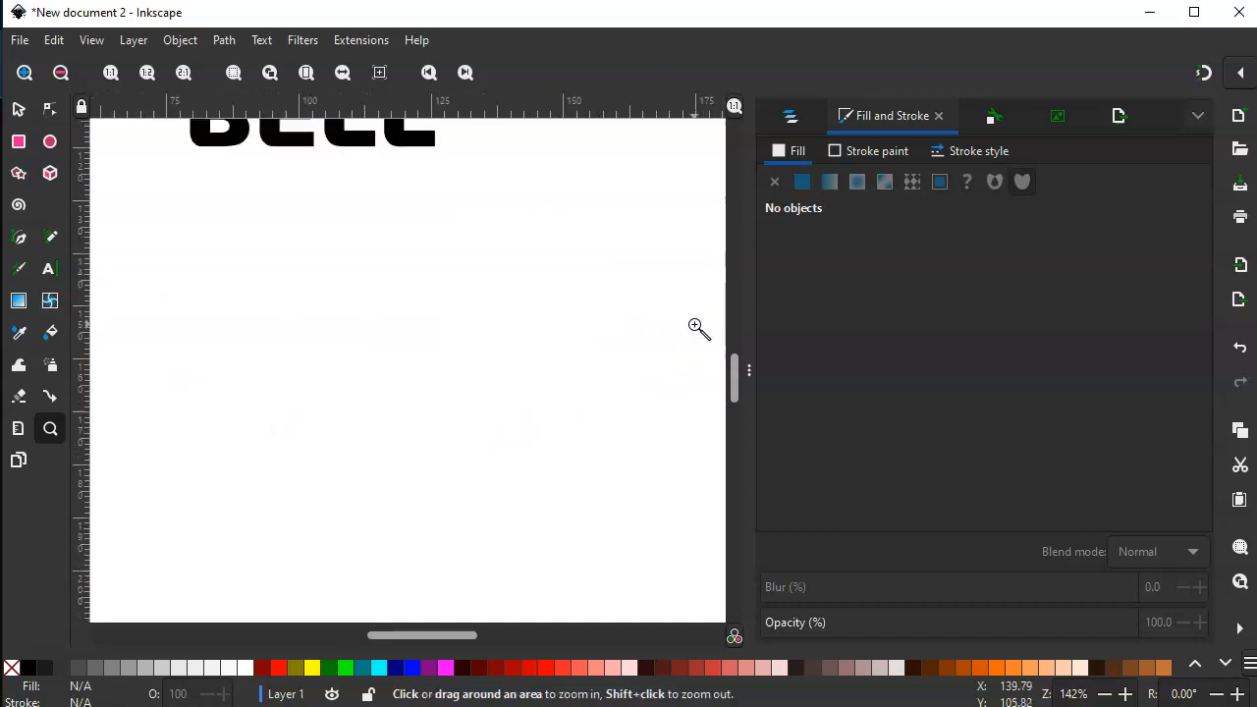
{"action": "left_click_drag", "start_coordinate": [305, 455], "coordinate": [603, 542]}
{"action": "left_click_drag", "start_coordinate": [746, 364], "coordinate": [1145, 359]}
{"action": "left_click_drag", "start_coordinate": [678, 432], "coordinate": [789, 491]}
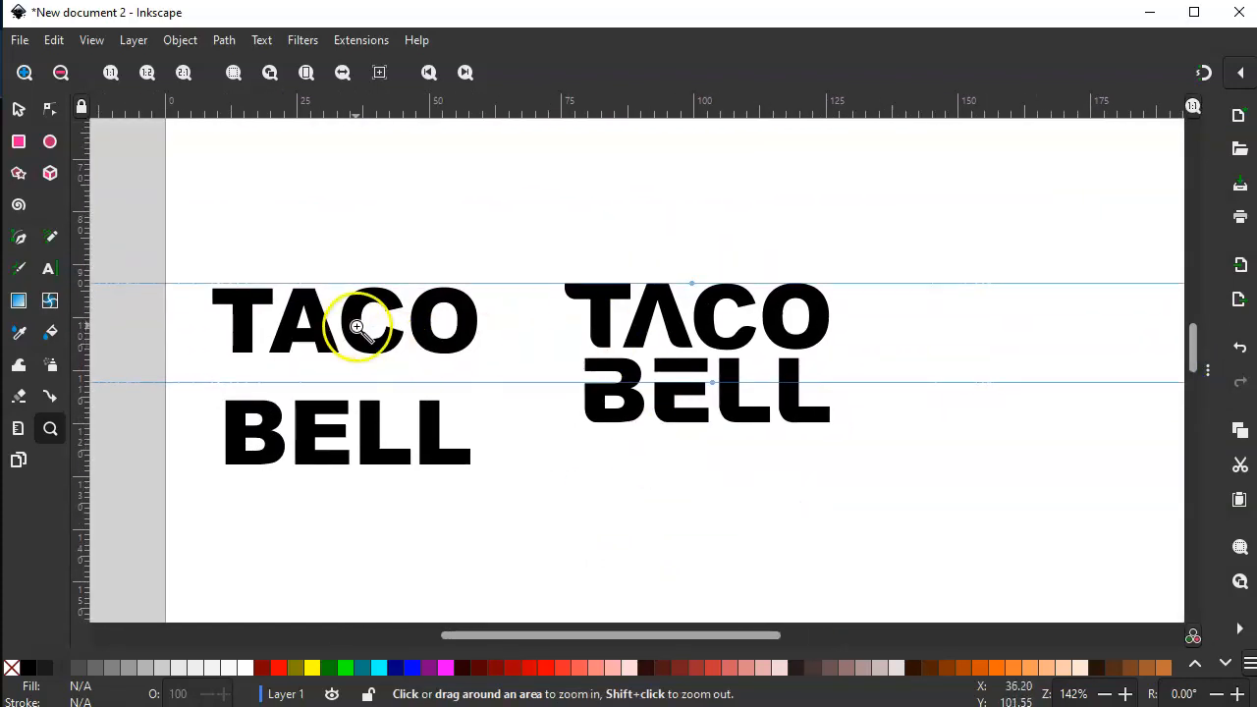
- Move the original TACO BELL text up to the top guide, closer to the modified version, and highlight all its characters
{"action": "left_click", "coordinate": [18, 109]}
{"action": "left_click_drag", "start_coordinate": [343, 440], "coordinate": [363, 425]}
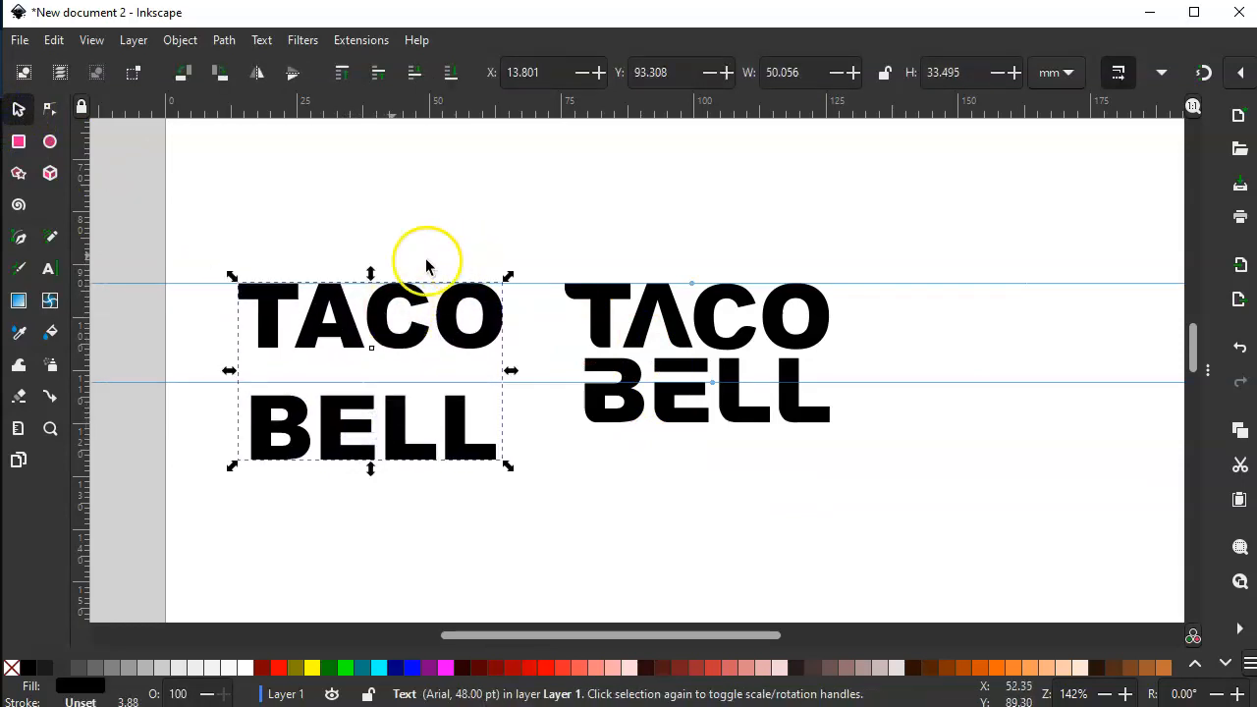
{"action": "left_click", "coordinate": [48, 268]}
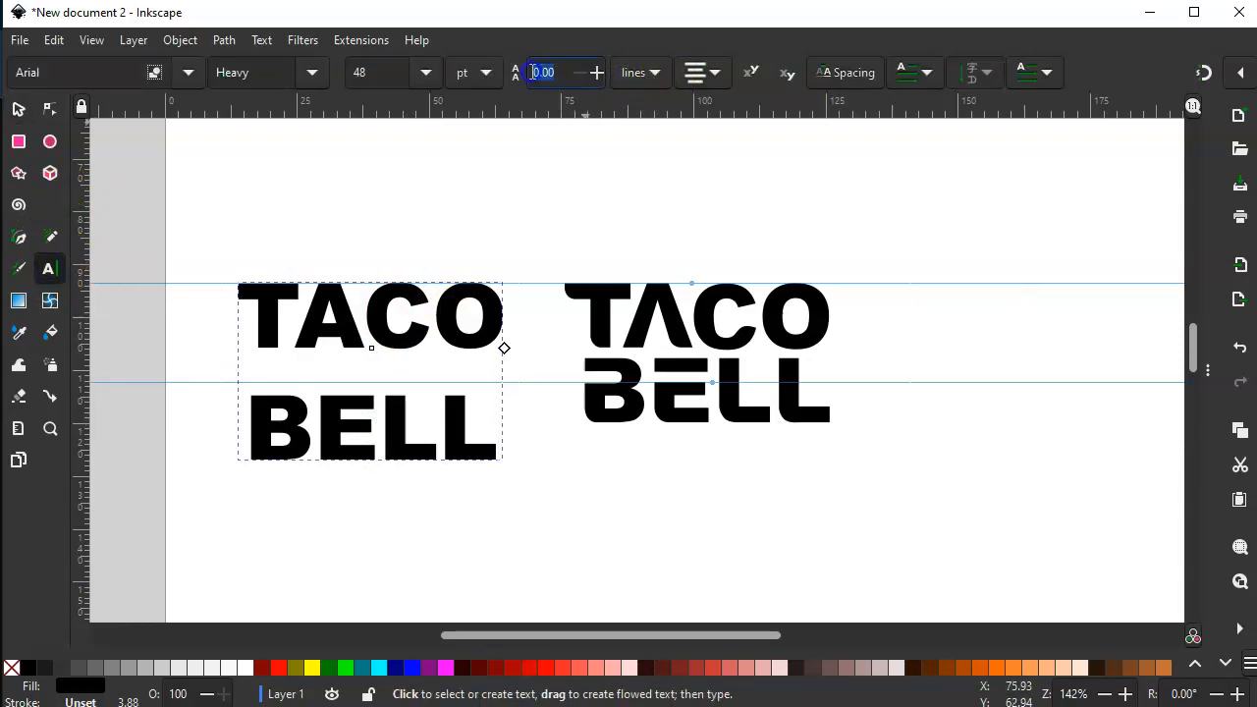
{"action": "type", "text": "-"}
{"action": "left_click", "coordinate": [557, 75]}
{"action": "left_click", "coordinate": [493, 440]}
{"action": "left_click_drag", "start_coordinate": [493, 432], "coordinate": [202, 368]}
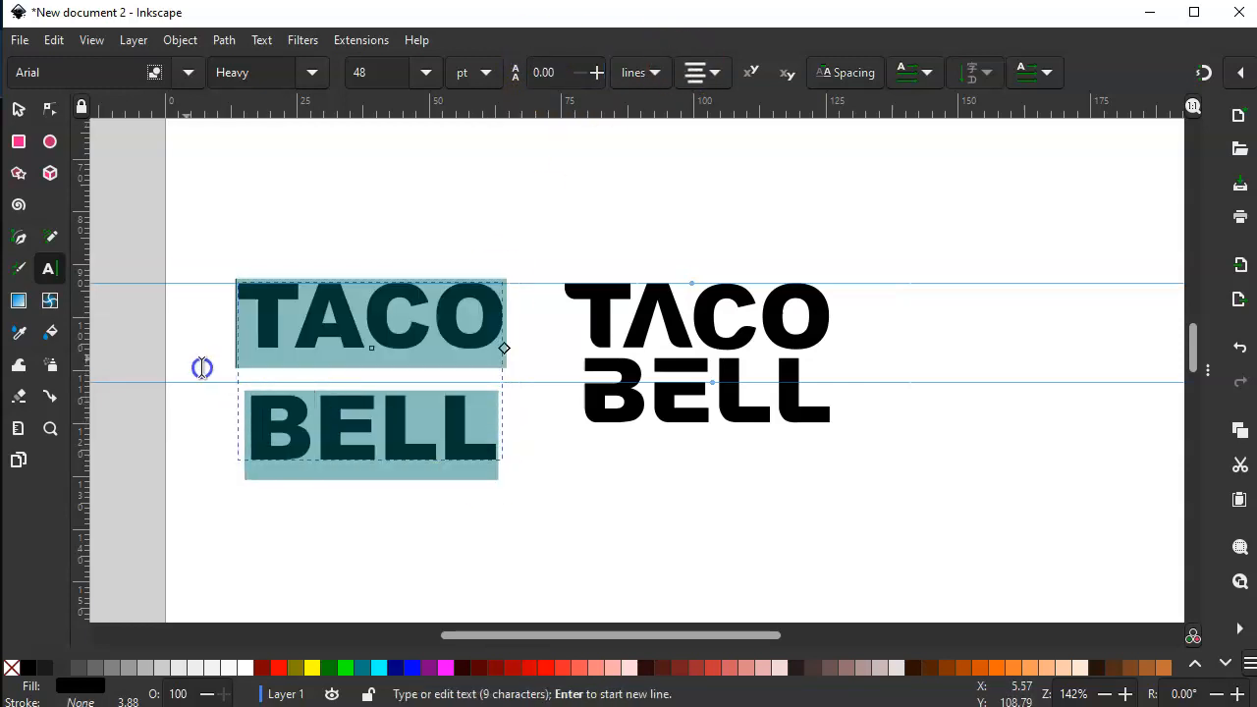
- Set the line spacing of the original TACO BELL text to 0.90 lines and deselect it
{"action": "left_click", "coordinate": [544, 73]}
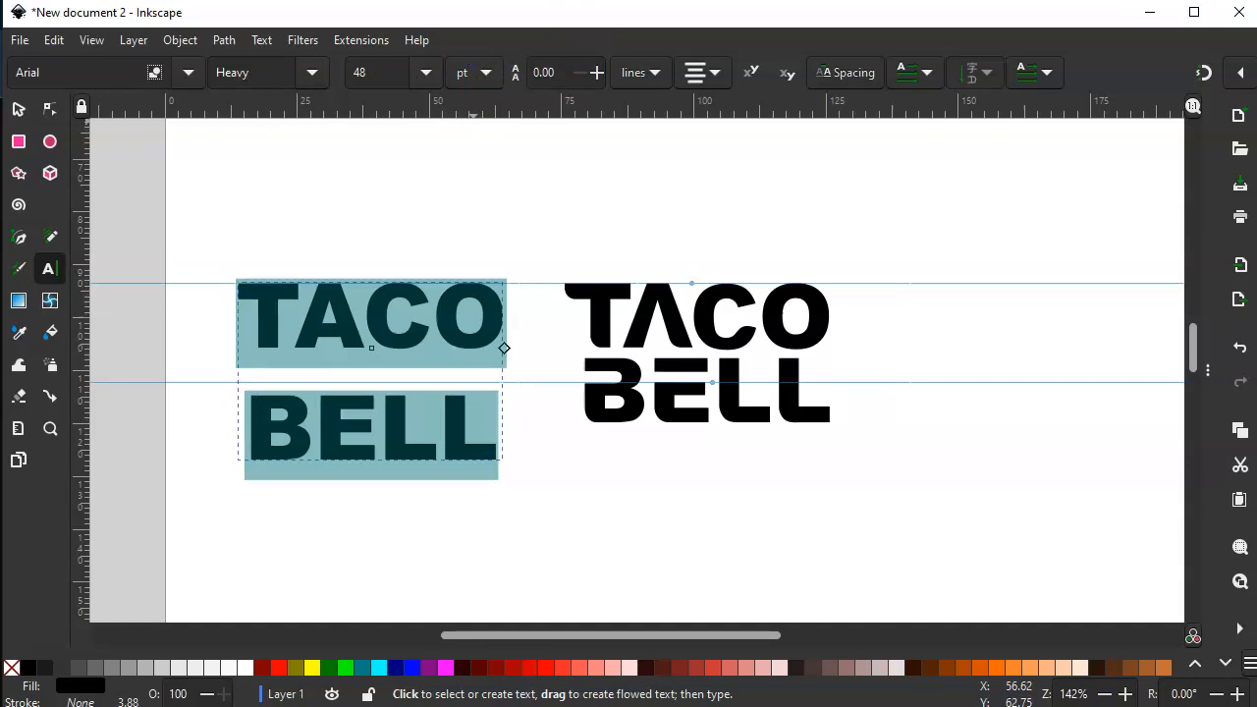
{"action": "left_click_drag", "start_coordinate": [568, 73], "coordinate": [505, 72]}
{"action": "left_click", "coordinate": [659, 77]}
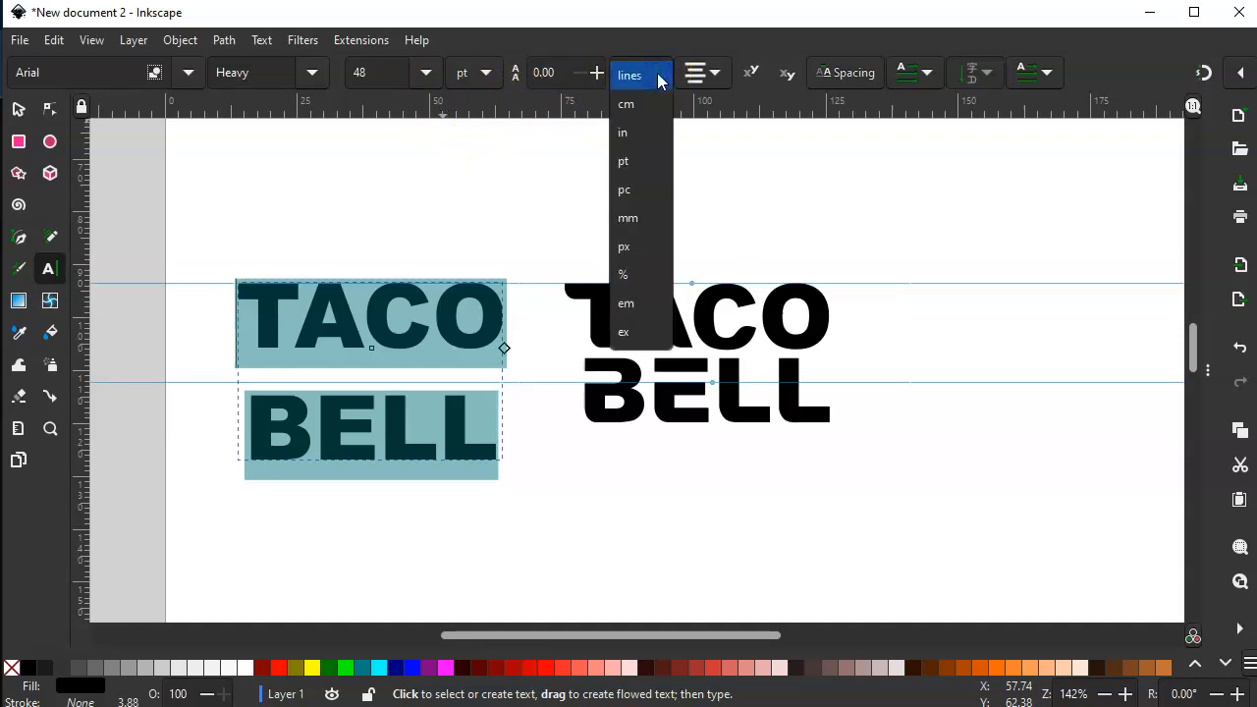
{"action": "left_click", "coordinate": [715, 76]}
{"action": "left_click", "coordinate": [595, 72]}
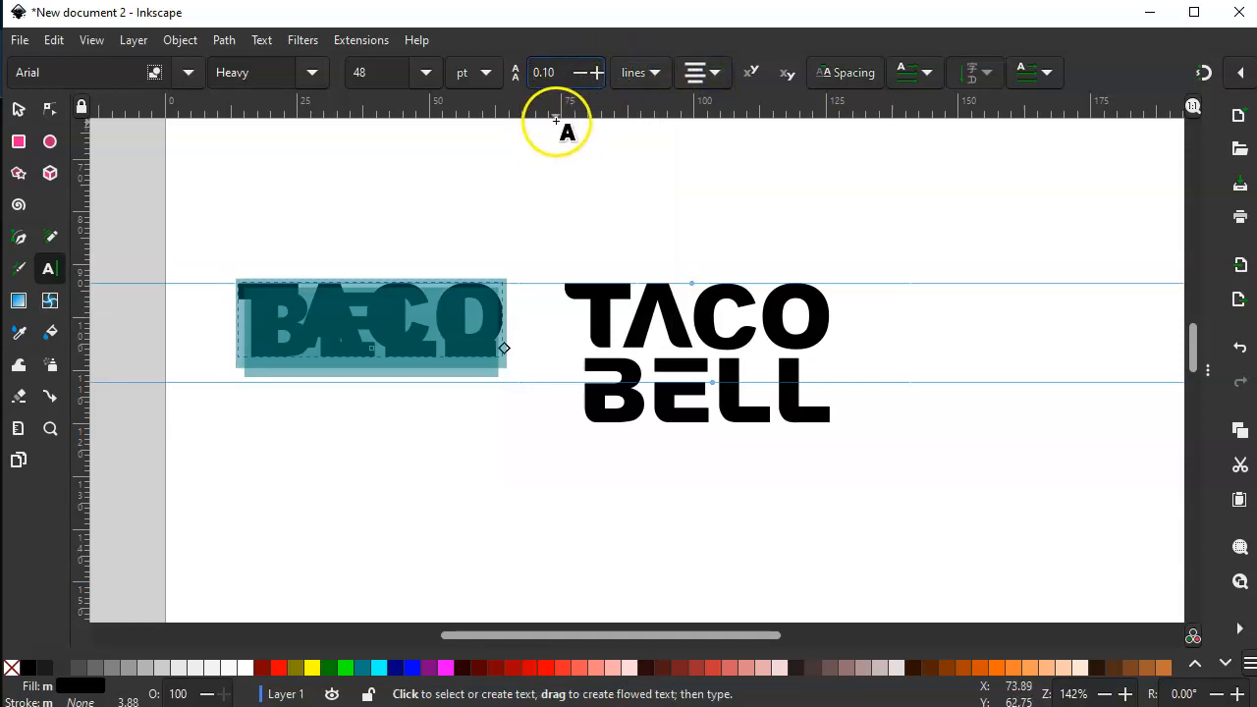
{"action": "left_click", "coordinate": [596, 72]}
{"action": "left_click", "coordinate": [595, 71]}
{"action": "left_click", "coordinate": [596, 71]}
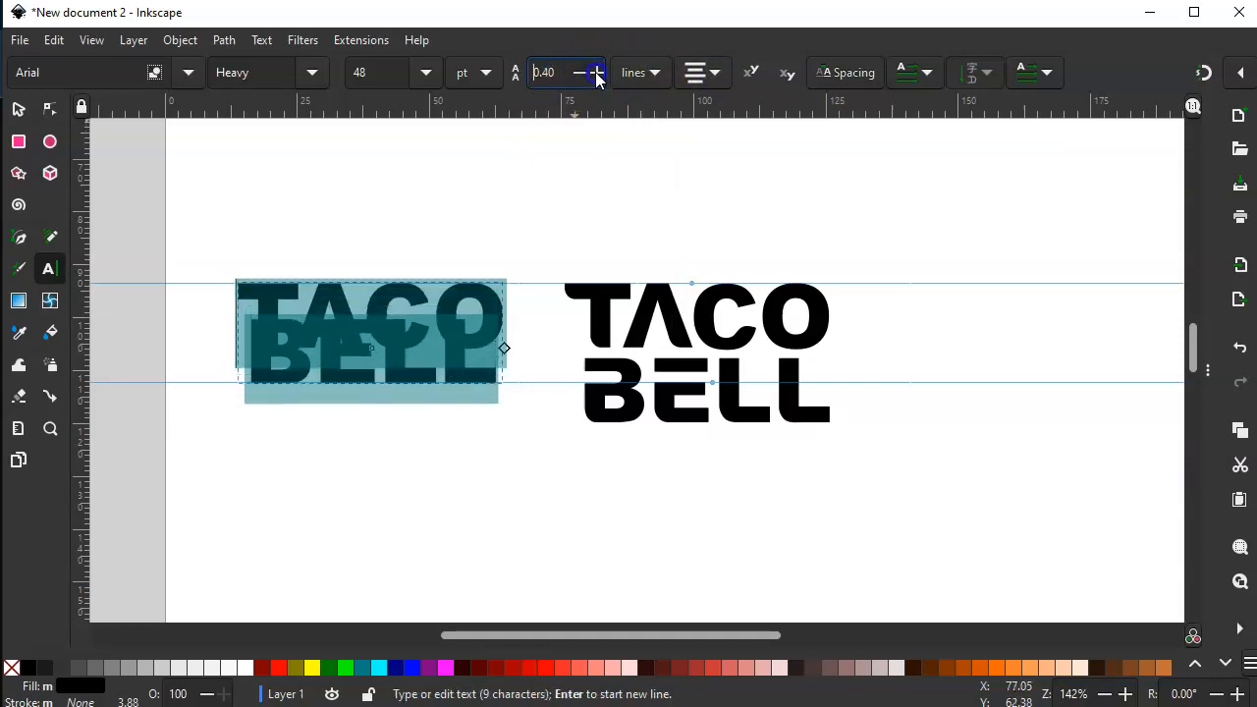
{"action": "left_click", "coordinate": [595, 71]}
{"action": "left_click", "coordinate": [595, 71]}
{"action": "left_click", "coordinate": [596, 74]}
{"action": "left_click", "coordinate": [596, 74]}
{"action": "left_click", "coordinate": [596, 75]}
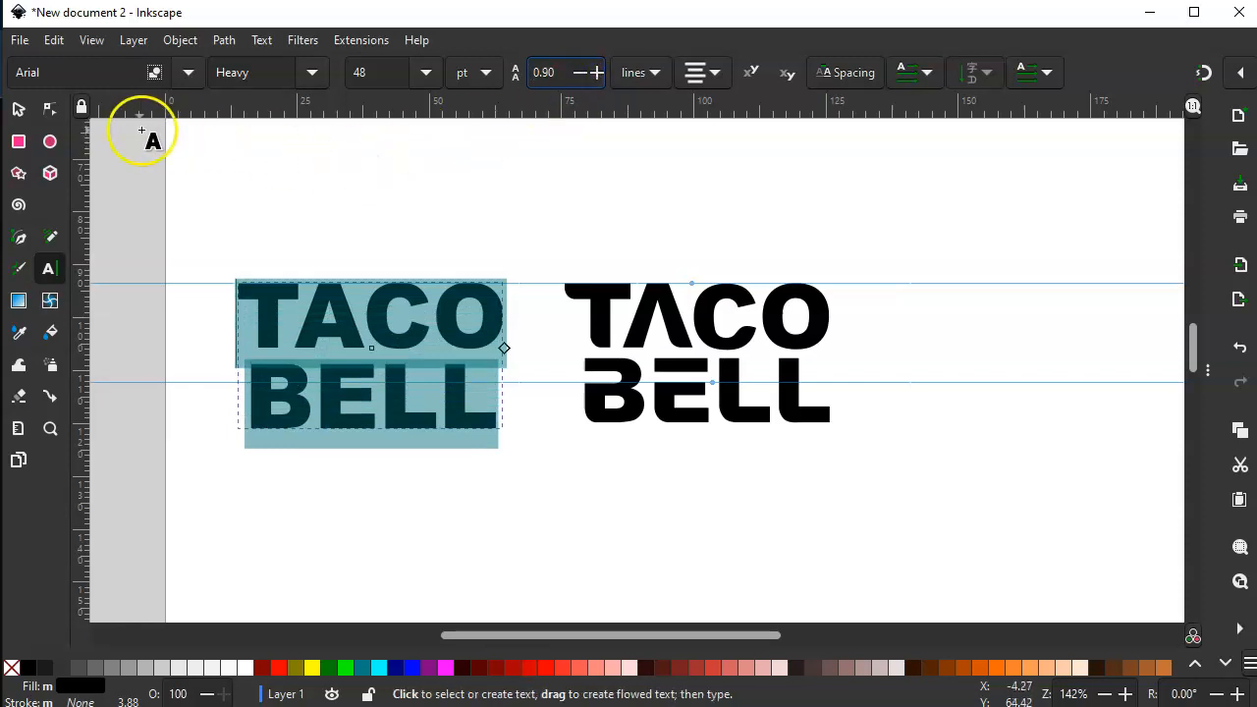
{"action": "left_click", "coordinate": [18, 109]}
{"action": "left_click", "coordinate": [335, 192]}
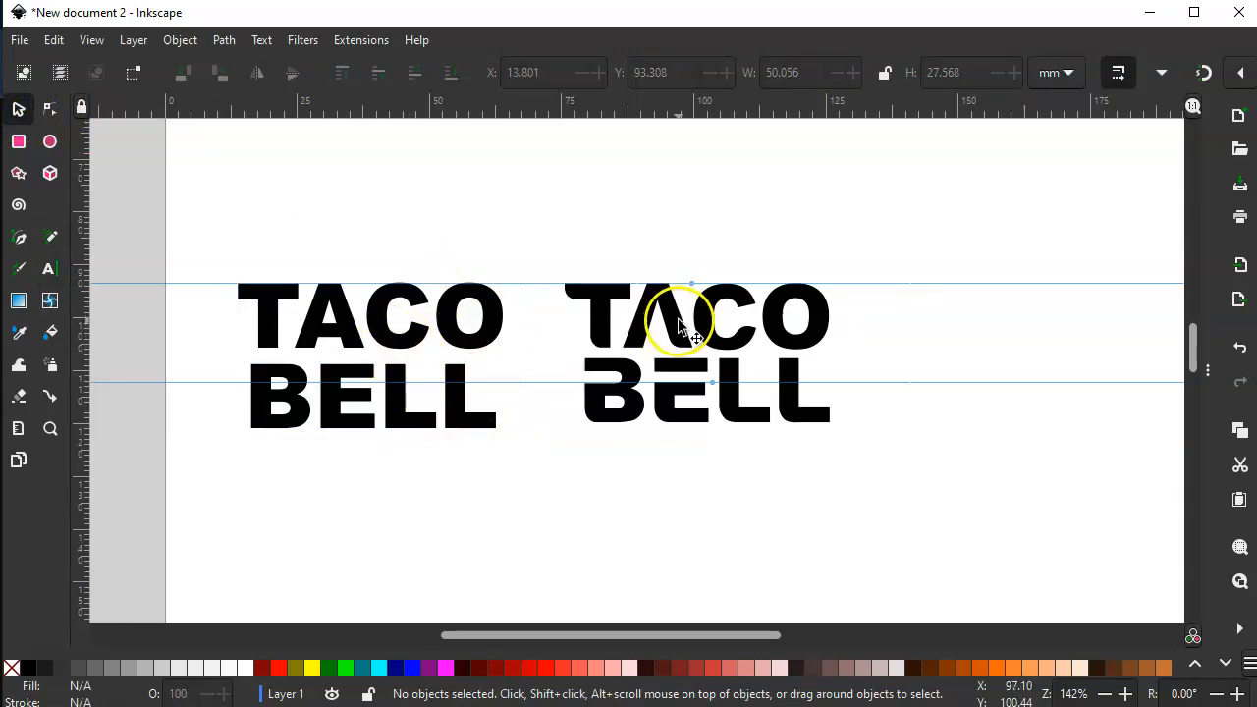
- Nudge the E and both Ls of the modified BELL slightly to the left to tighten the letter spacing
{"action": "left_click", "coordinate": [671, 409]}
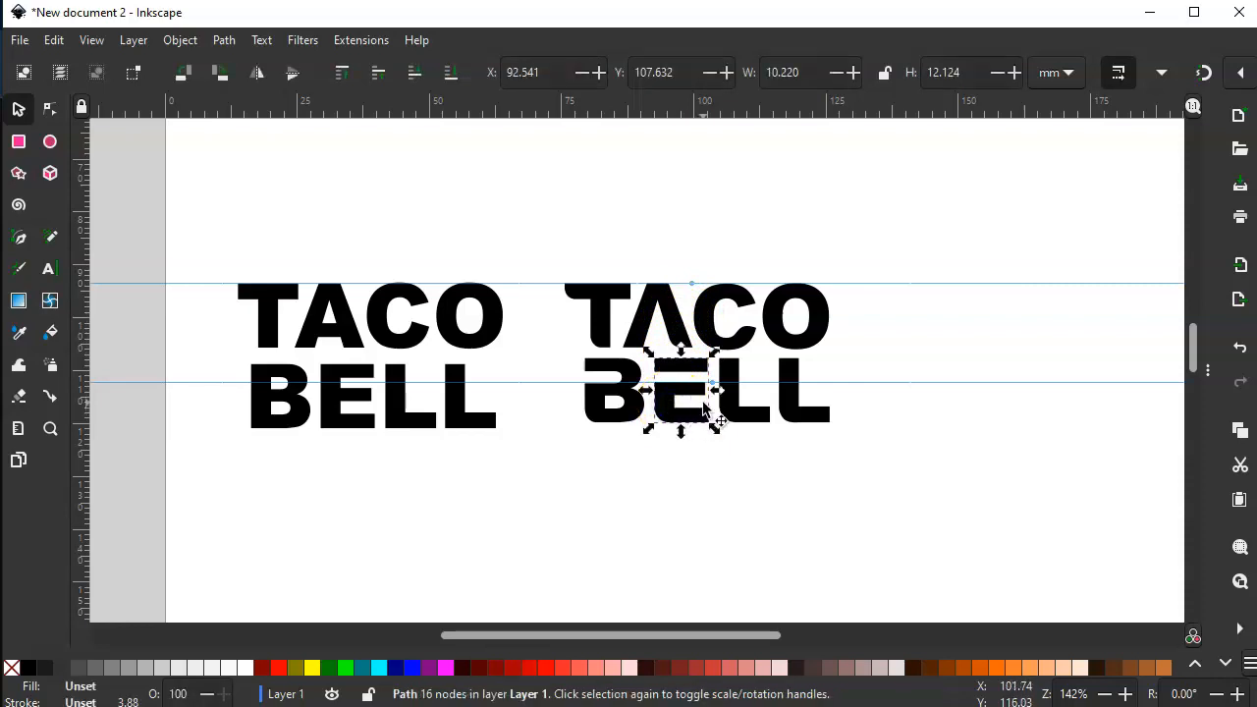
{"action": "key", "text": "Left"}
{"action": "key", "text": "Left"}
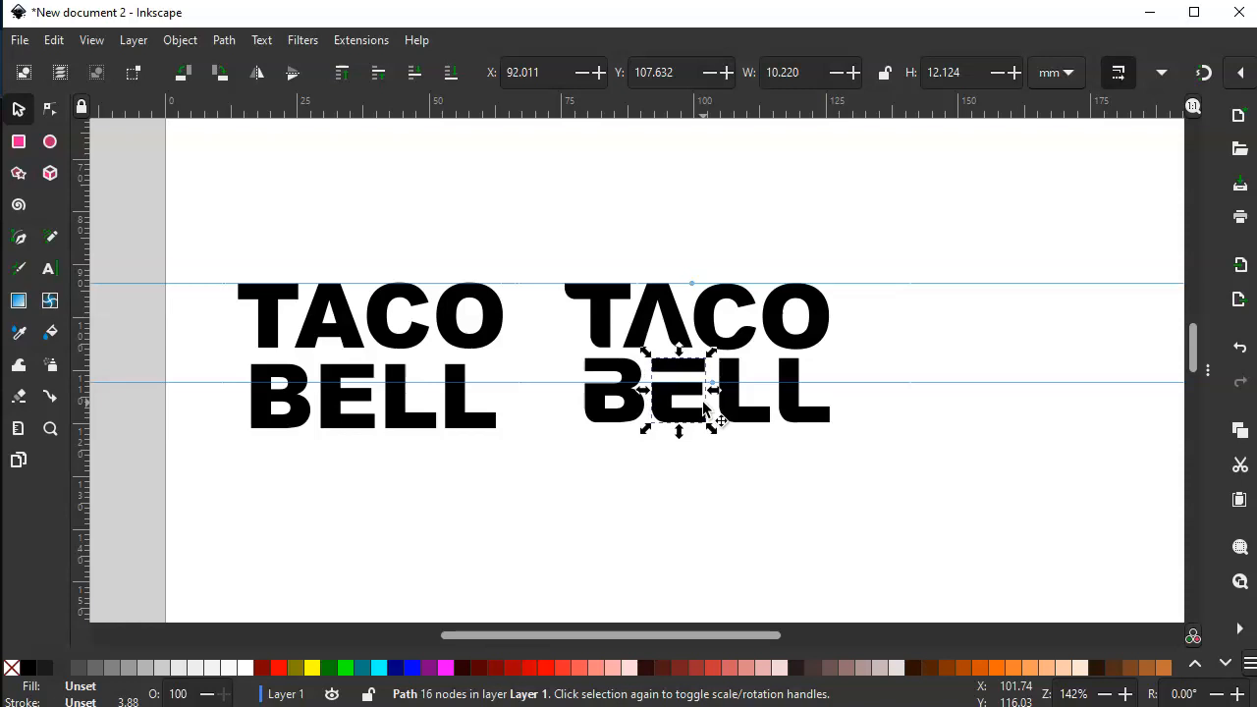
{"action": "left_click", "coordinate": [751, 418]}
{"action": "key", "text": "Left"}
{"action": "key", "text": "Left"}
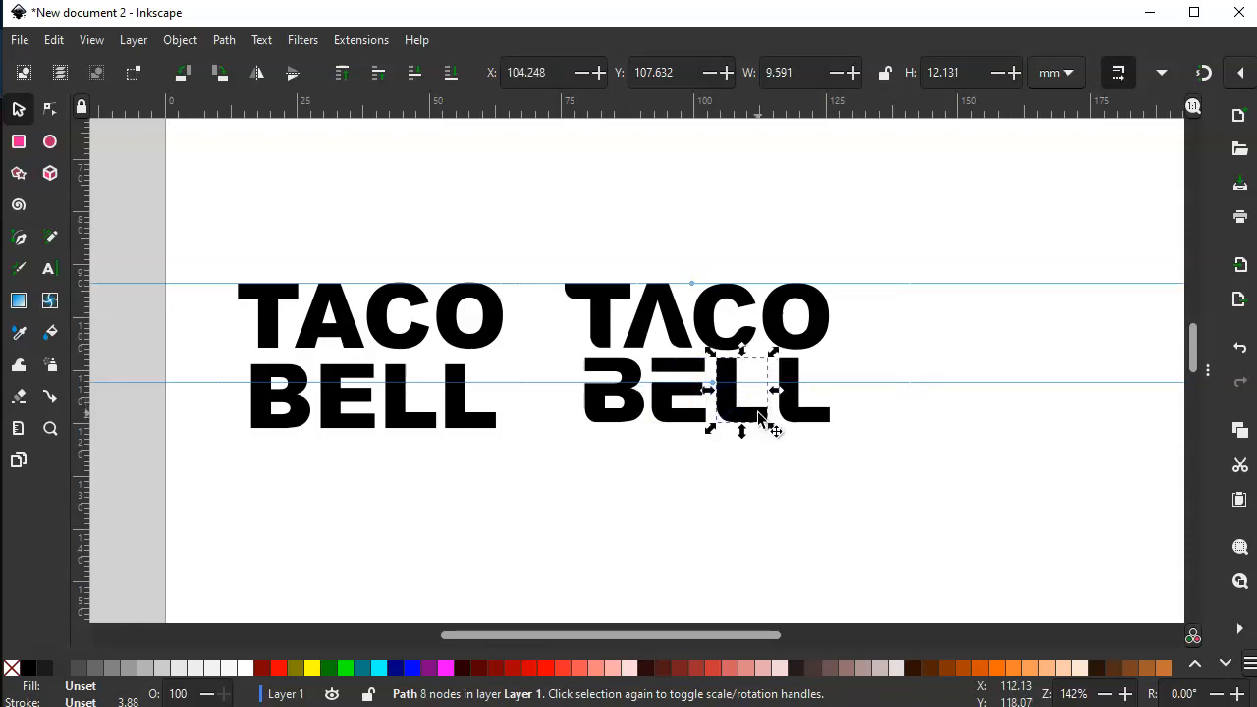
{"action": "left_click", "coordinate": [793, 401]}
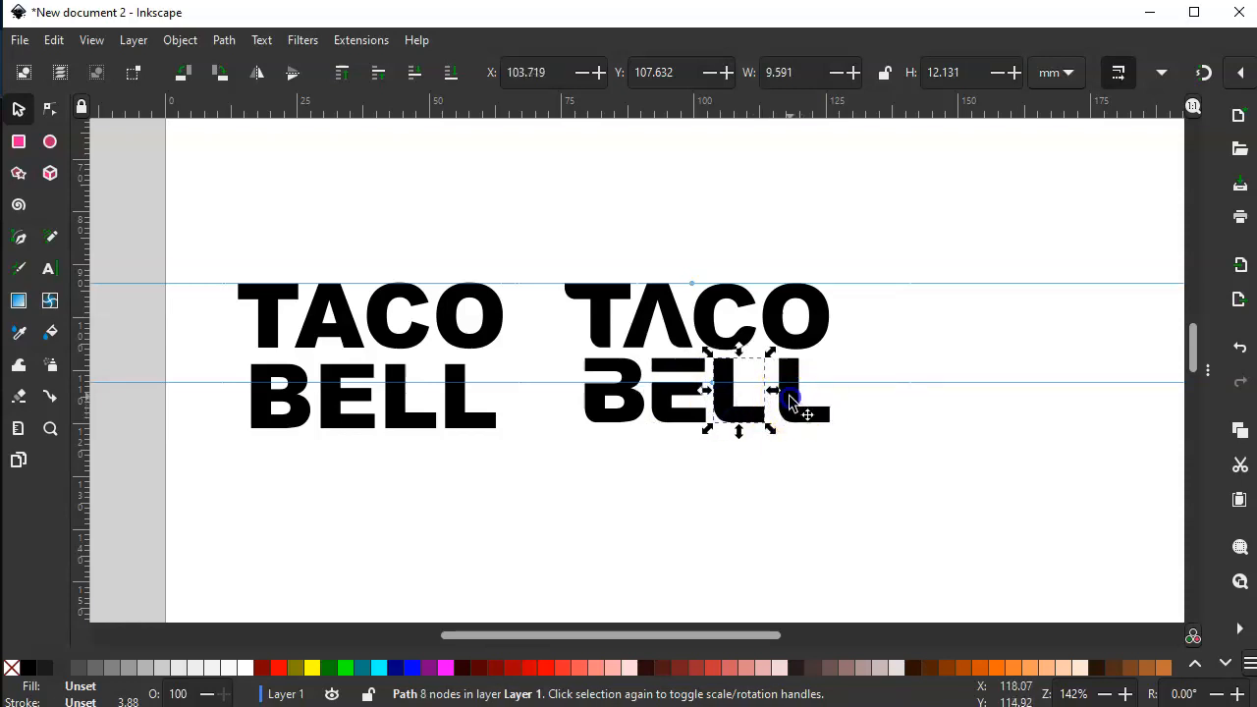
{"action": "key", "text": "Left"}
{"action": "key", "text": "Left"}
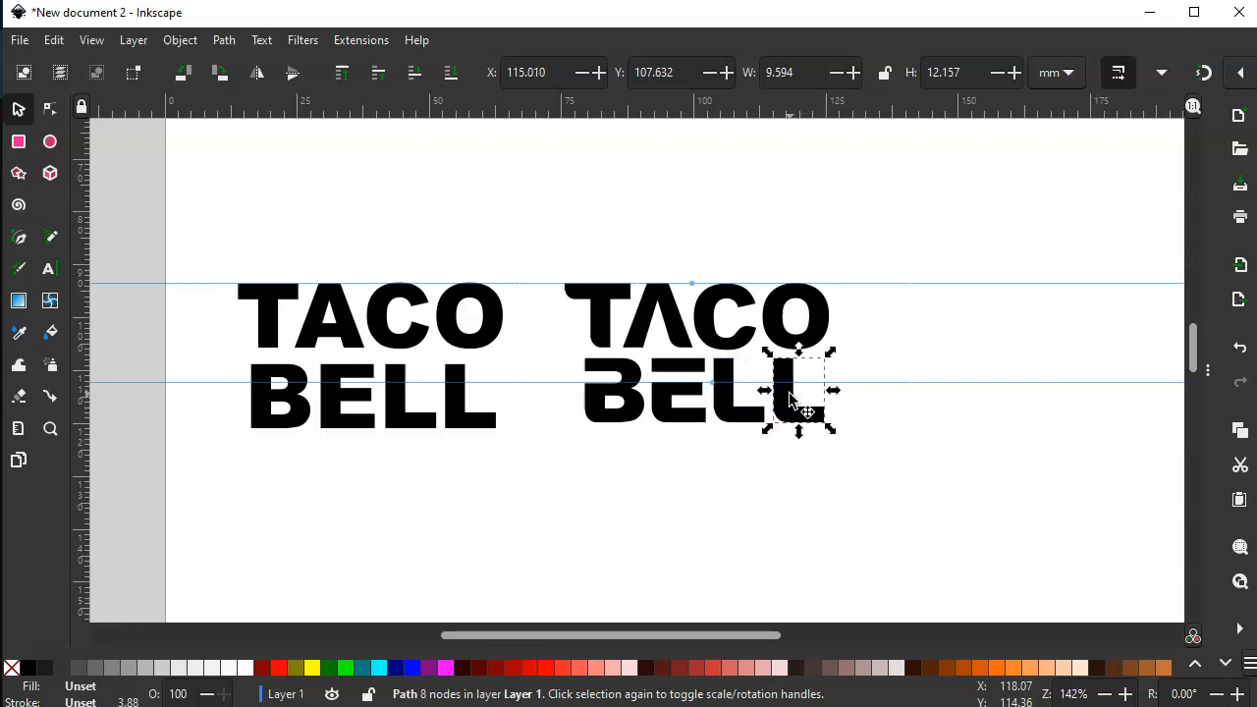
{"action": "left_click", "coordinate": [738, 475]}
- Shift all four letters of the modified BELL right to X 79.887 mm, centring the word under TACO
{"action": "left_click_drag", "start_coordinate": [569, 496], "coordinate": [853, 365]}
{"action": "left_click_drag", "start_coordinate": [534, 447], "coordinate": [830, 353]}
{"action": "key", "text": "Right"}
{"action": "key", "text": "Right"}
{"action": "key", "text": "Left"}
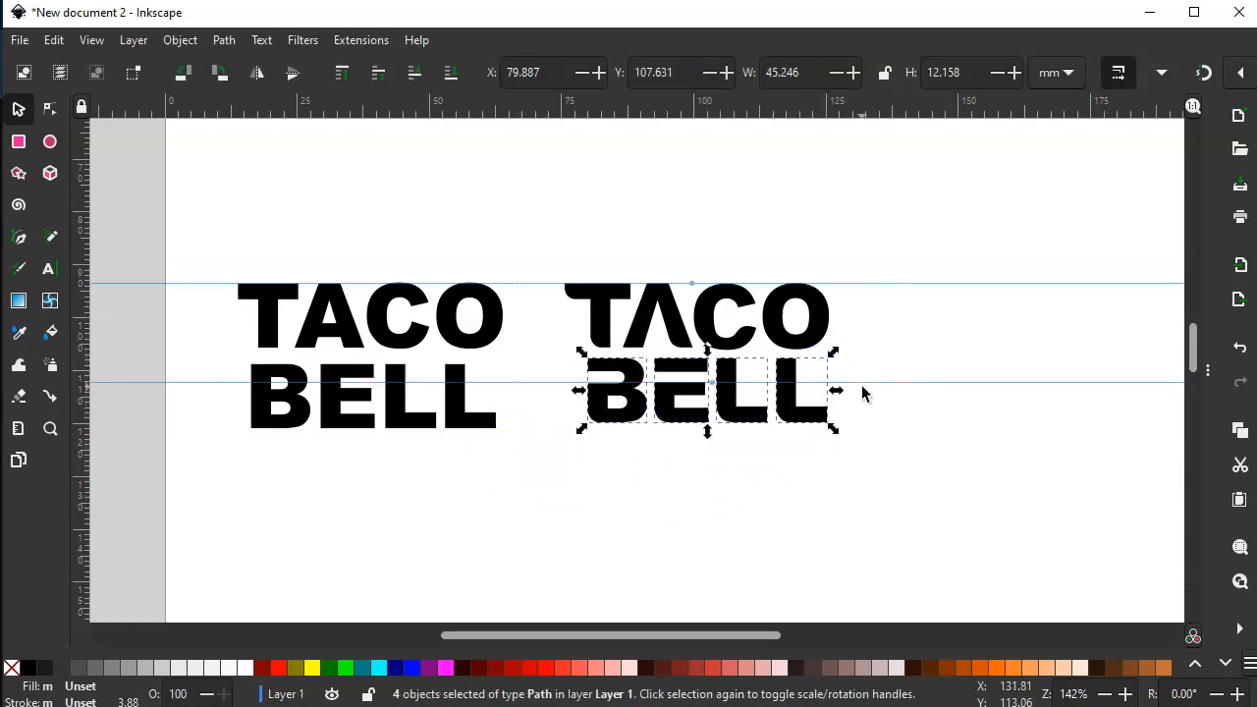
{"action": "left_click", "coordinate": [832, 533]}
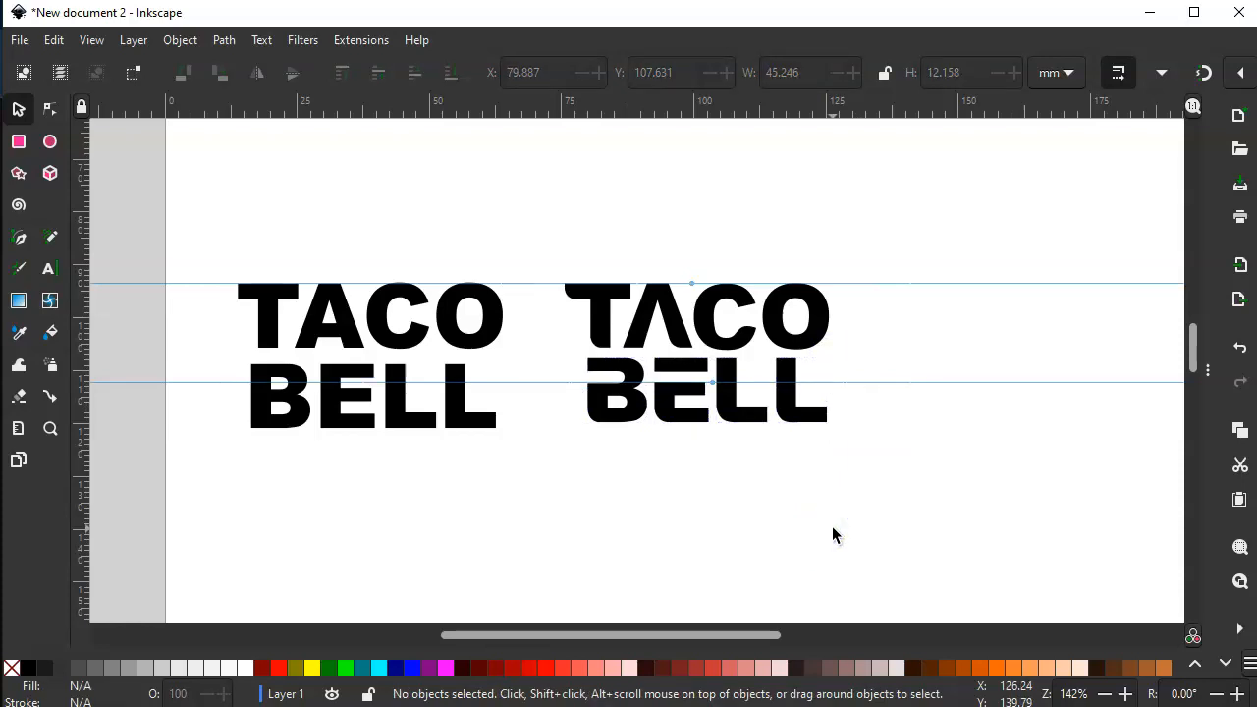
- Draw a black ellipse about 15.2 by 15.4 mm in the empty area right of the modified wordmark
{"action": "key", "text": "space"}
{"action": "left_click_drag", "start_coordinate": [859, 519], "coordinate": [684, 518]}
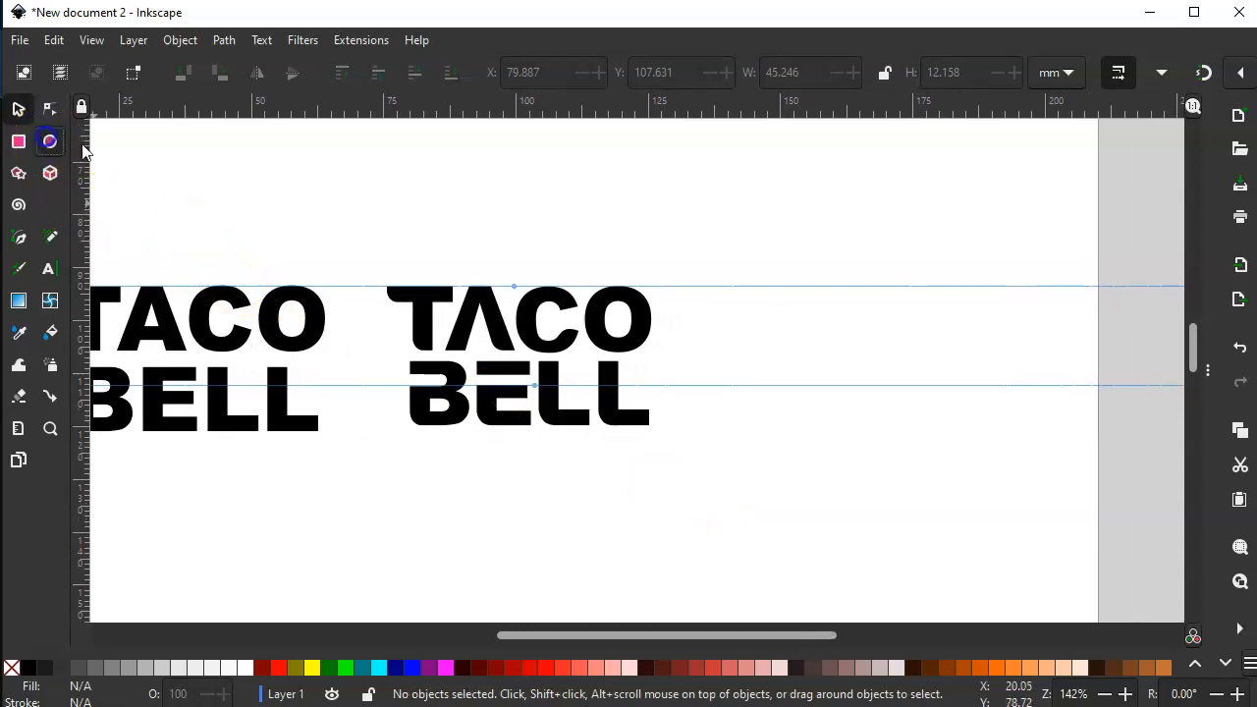
{"action": "left_click", "coordinate": [49, 141]}
{"action": "left_click_drag", "start_coordinate": [752, 295], "coordinate": [833, 379]}
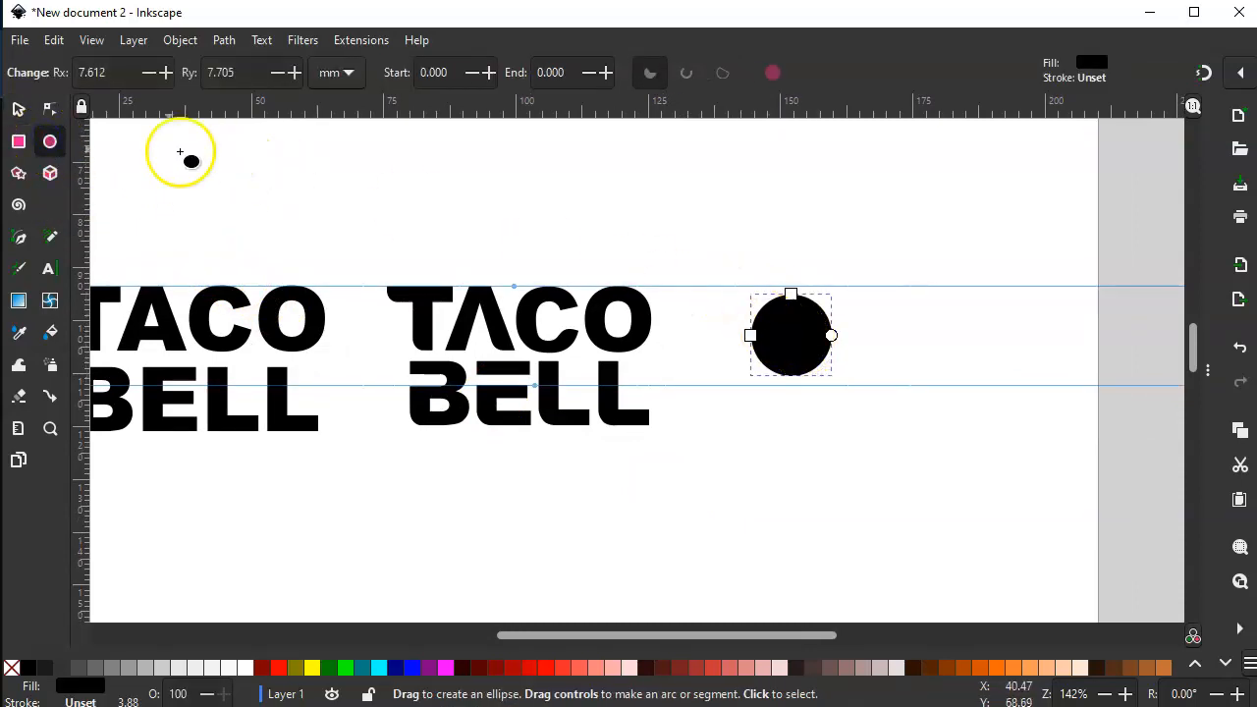
{"action": "left_click", "coordinate": [22, 113]}
{"action": "left_click_drag", "start_coordinate": [802, 341], "coordinate": [805, 338]}
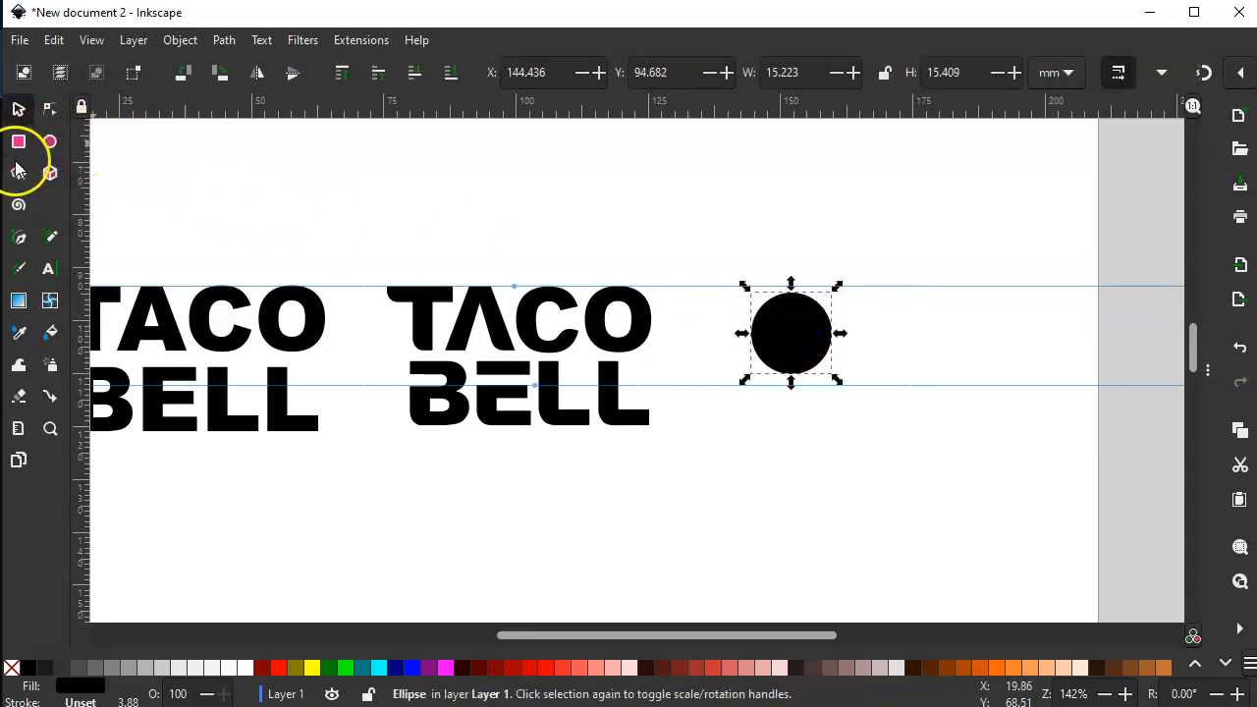
- Draw a rectangle about 14.7 by 13.2 mm overlapping the lower edge of the circle
{"action": "left_click_drag", "start_coordinate": [751, 334], "coordinate": [806, 407]}
{"action": "key", "text": "ctrl+z"}
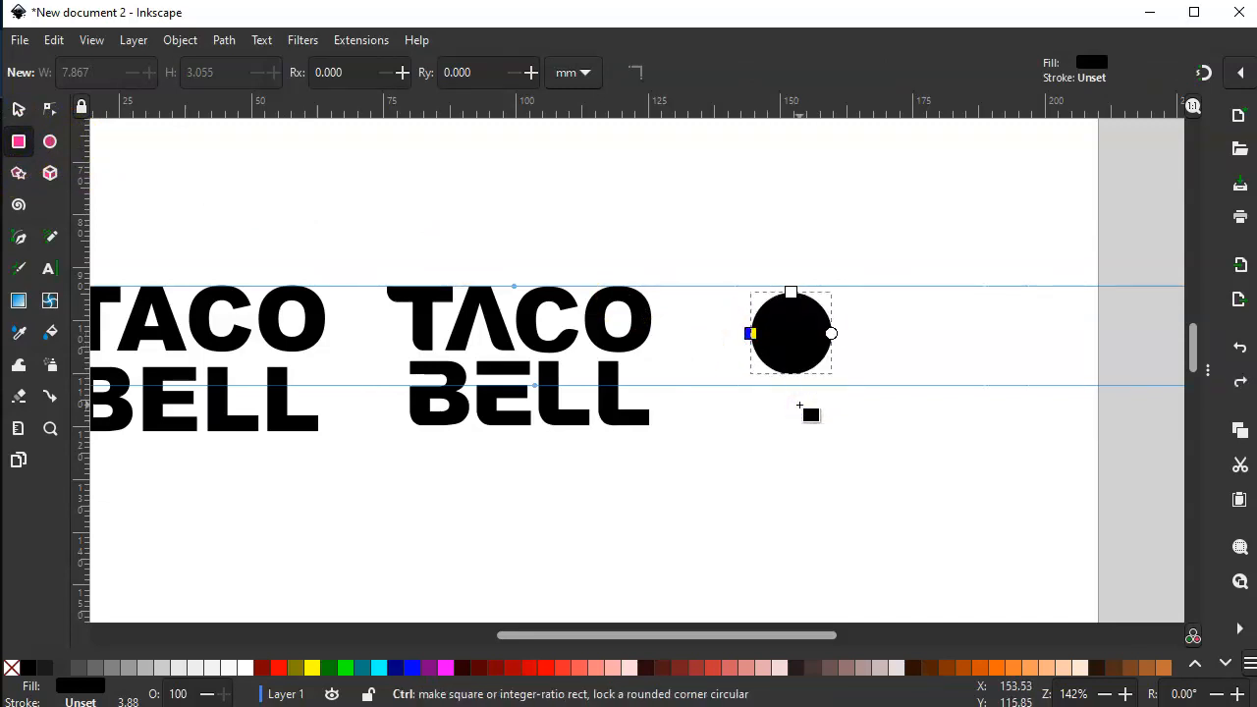
{"action": "left_click_drag", "start_coordinate": [754, 360], "coordinate": [833, 430]}
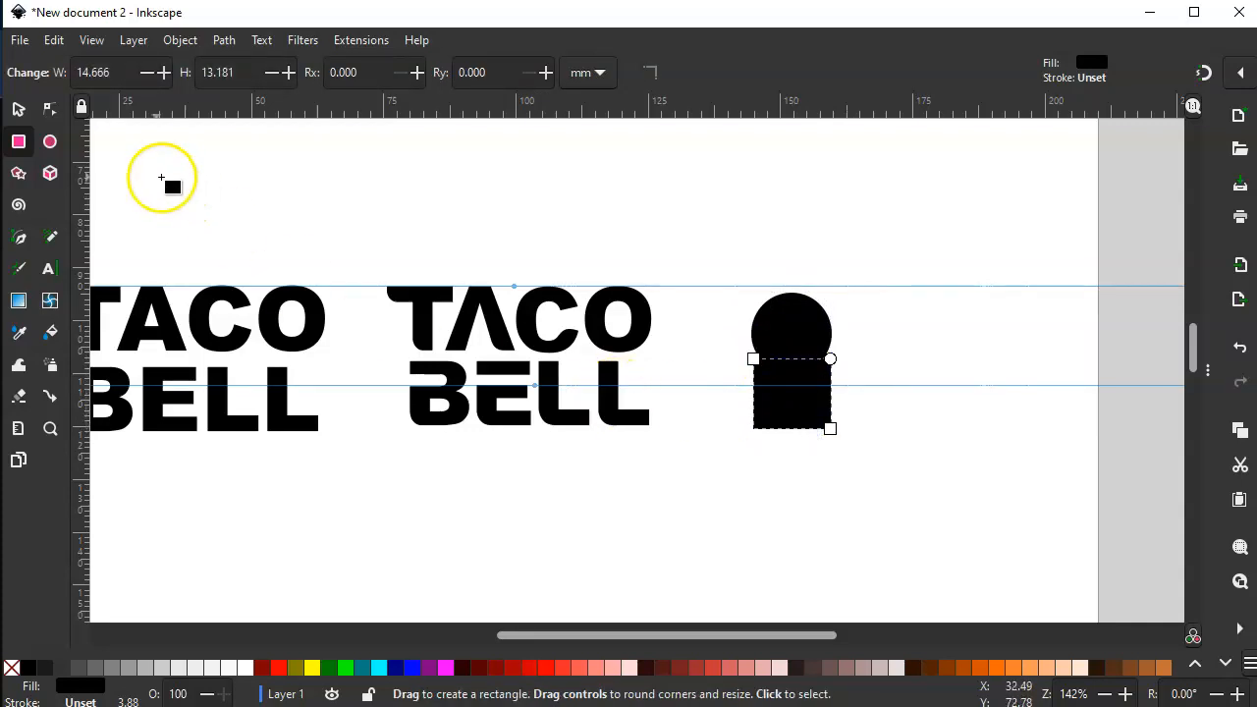
{"action": "left_click", "coordinate": [17, 111]}
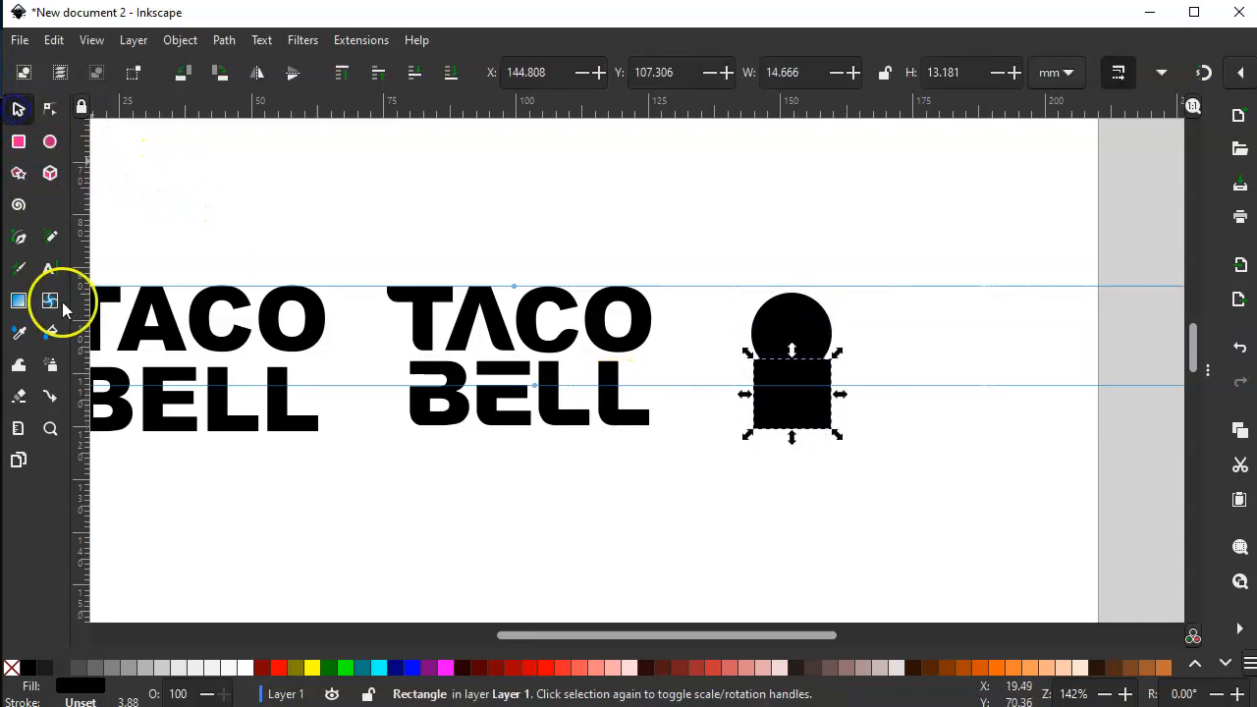
- Move the rectangle up into the circle's lower half and widen it to about 15 mm so the sides line up
{"action": "left_click", "coordinate": [51, 428]}
{"action": "left_click_drag", "start_coordinate": [699, 266], "coordinate": [862, 447]}
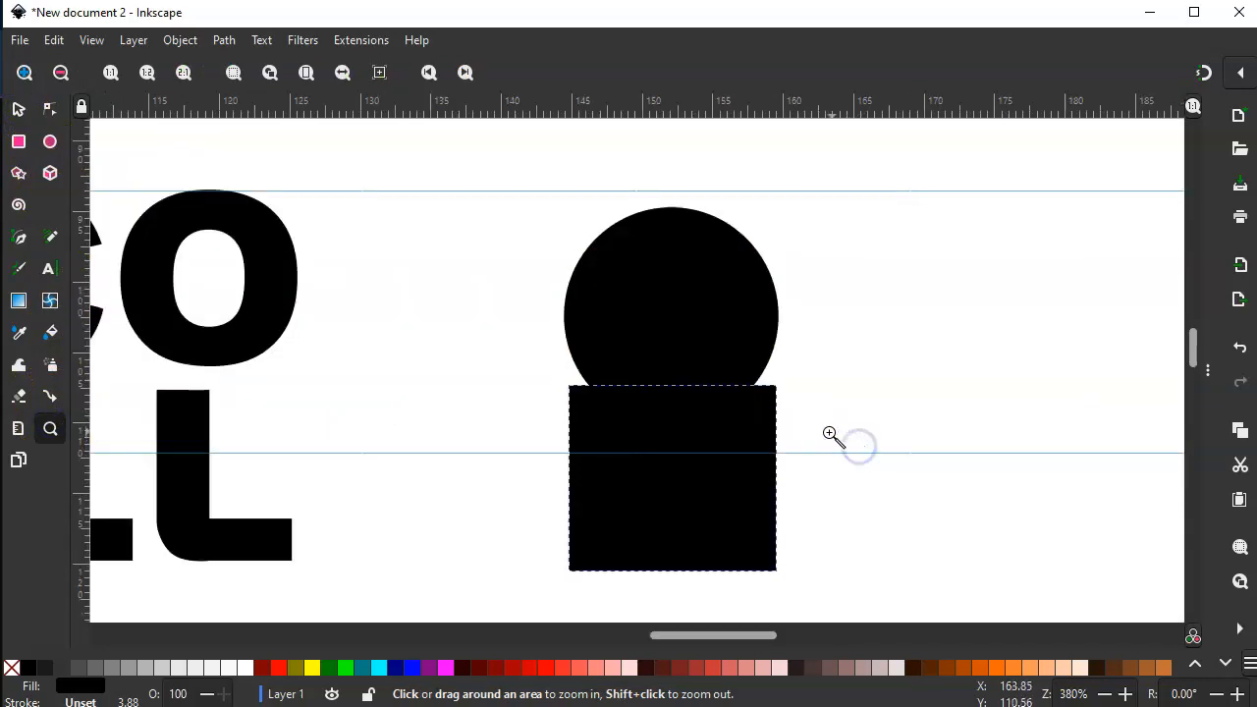
{"action": "left_click", "coordinate": [18, 109]}
{"action": "left_click_drag", "start_coordinate": [647, 449], "coordinate": [642, 386]}
{"action": "left_click_drag", "start_coordinate": [778, 421], "coordinate": [786, 422]}
{"action": "left_click", "coordinate": [888, 376]}
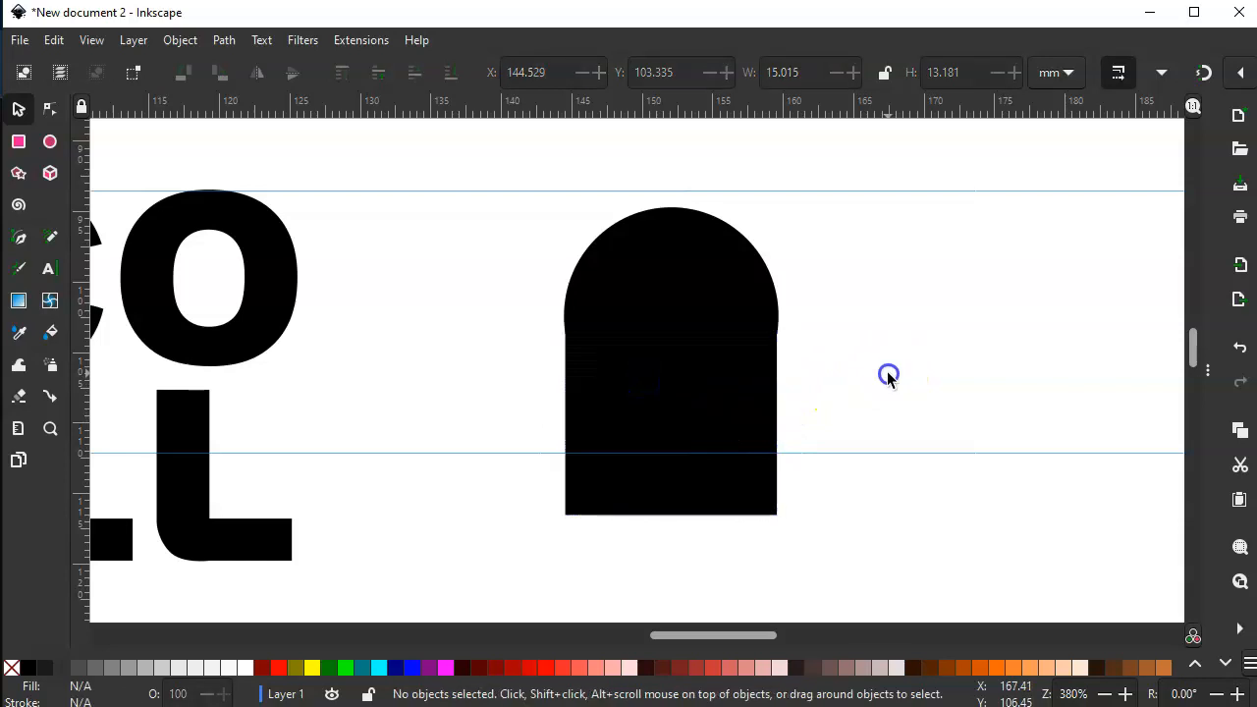
- Convert the rectangle to a path and add one node on each vertical side just above the bottom corners
{"action": "left_click", "coordinate": [705, 507]}
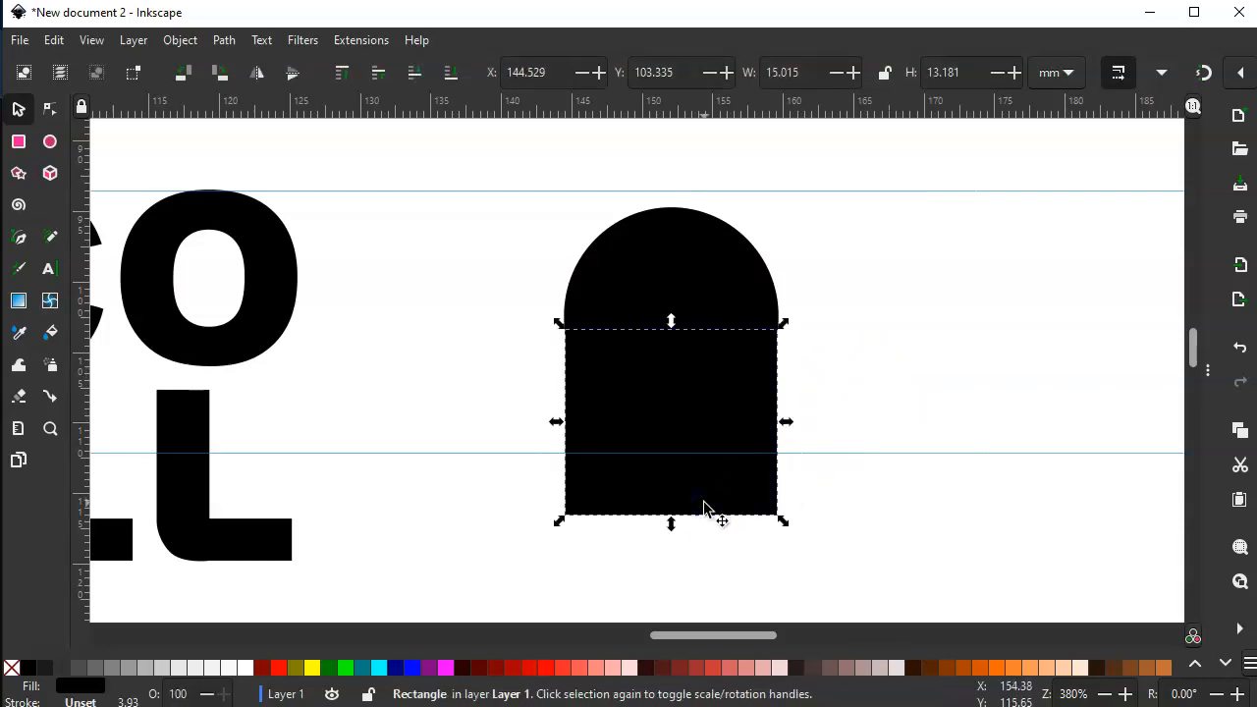
{"action": "left_click", "coordinate": [50, 108]}
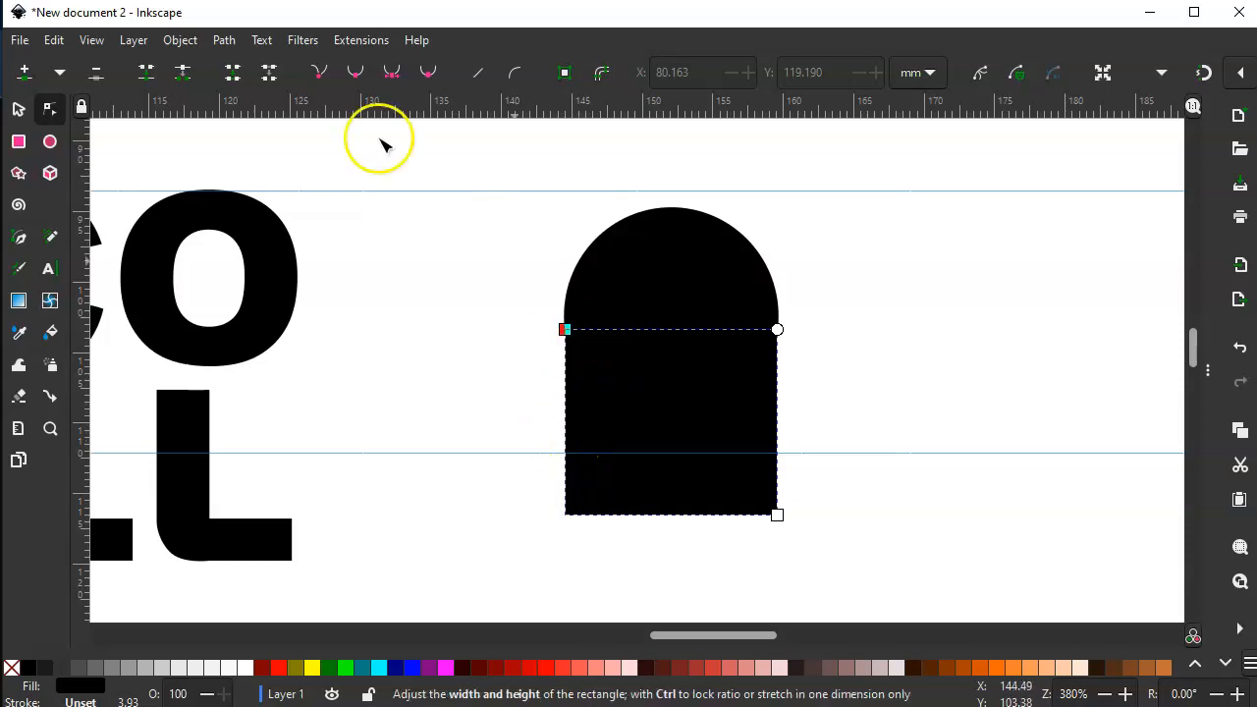
{"action": "left_click", "coordinate": [563, 517]}
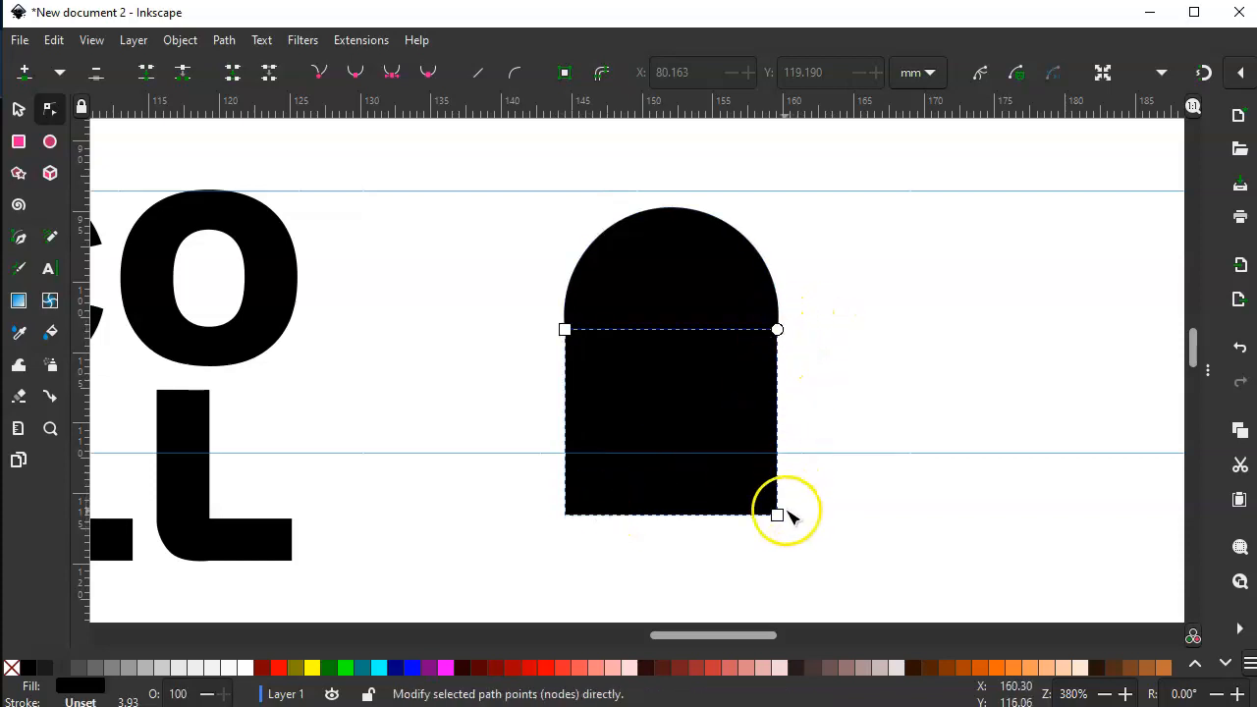
{"action": "left_click", "coordinate": [222, 43]}
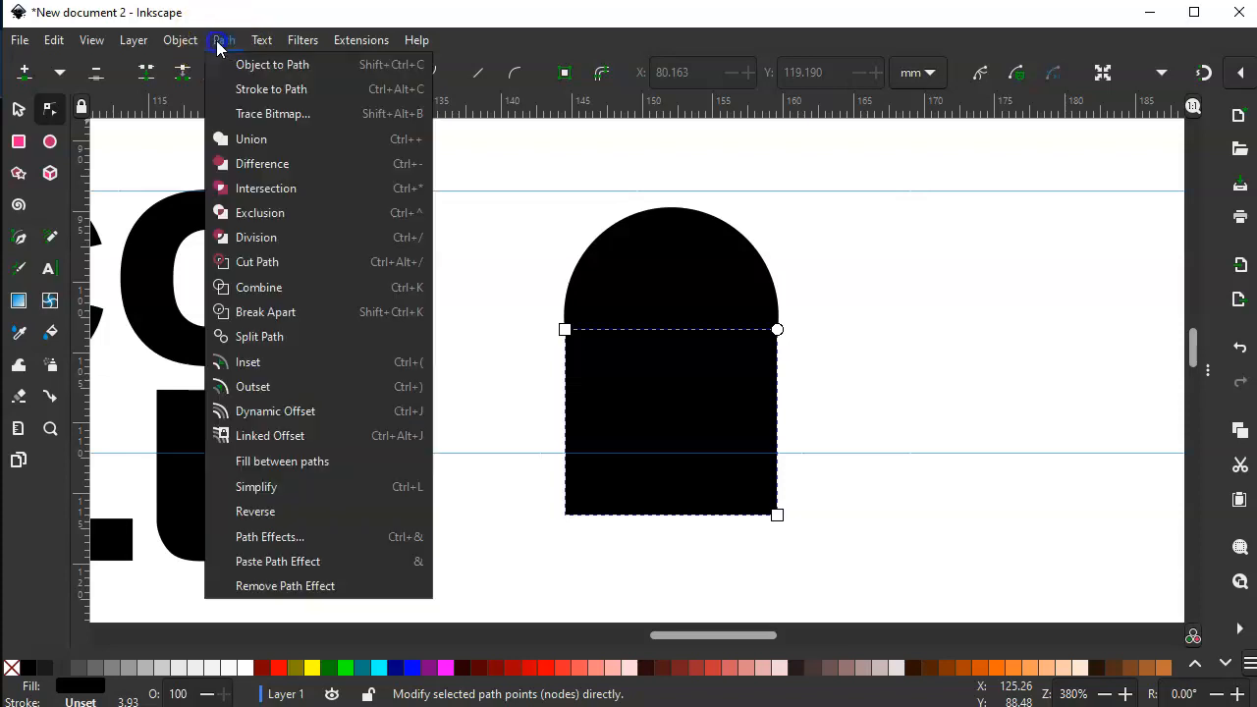
{"action": "left_click", "coordinate": [246, 66]}
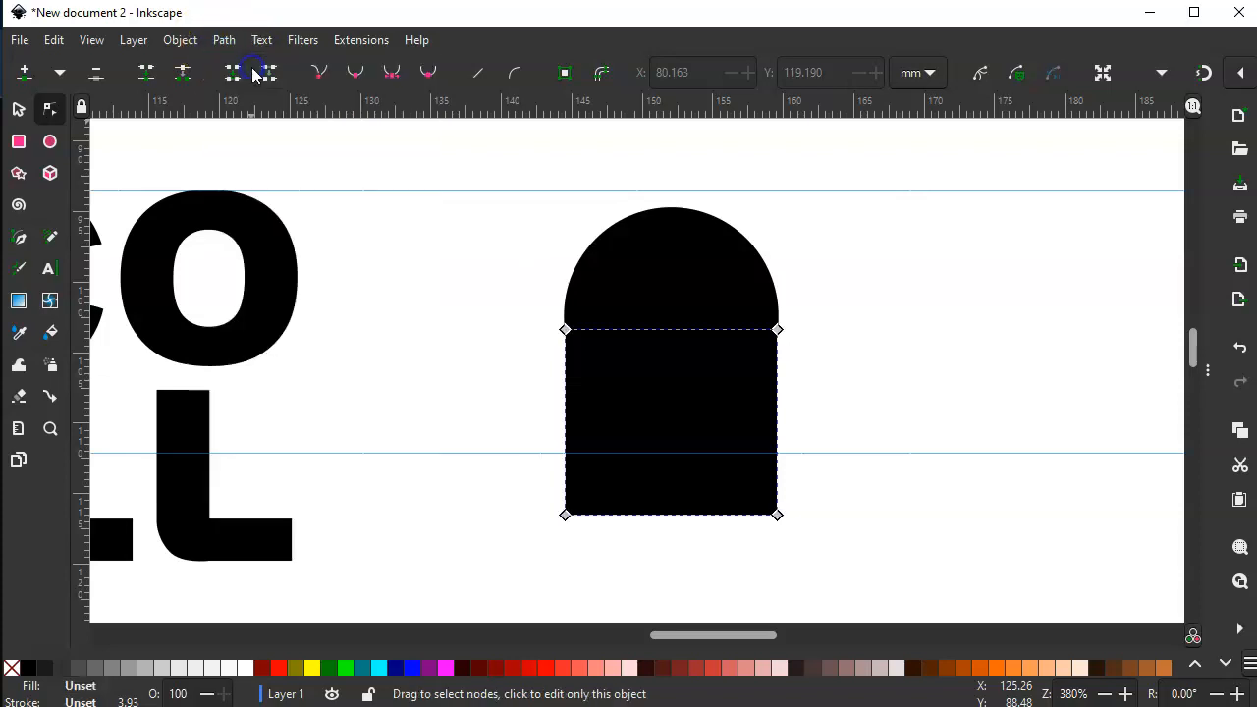
{"action": "double_click", "coordinate": [566, 486]}
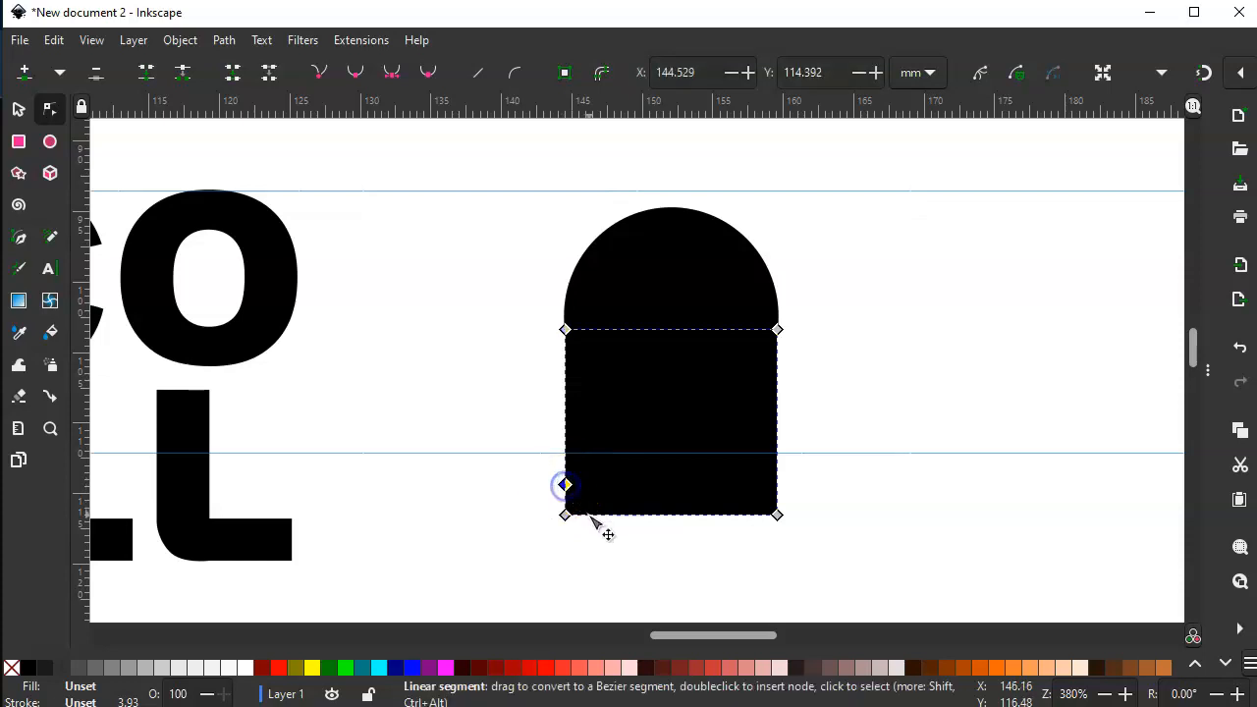
{"action": "double_click", "coordinate": [777, 485]}
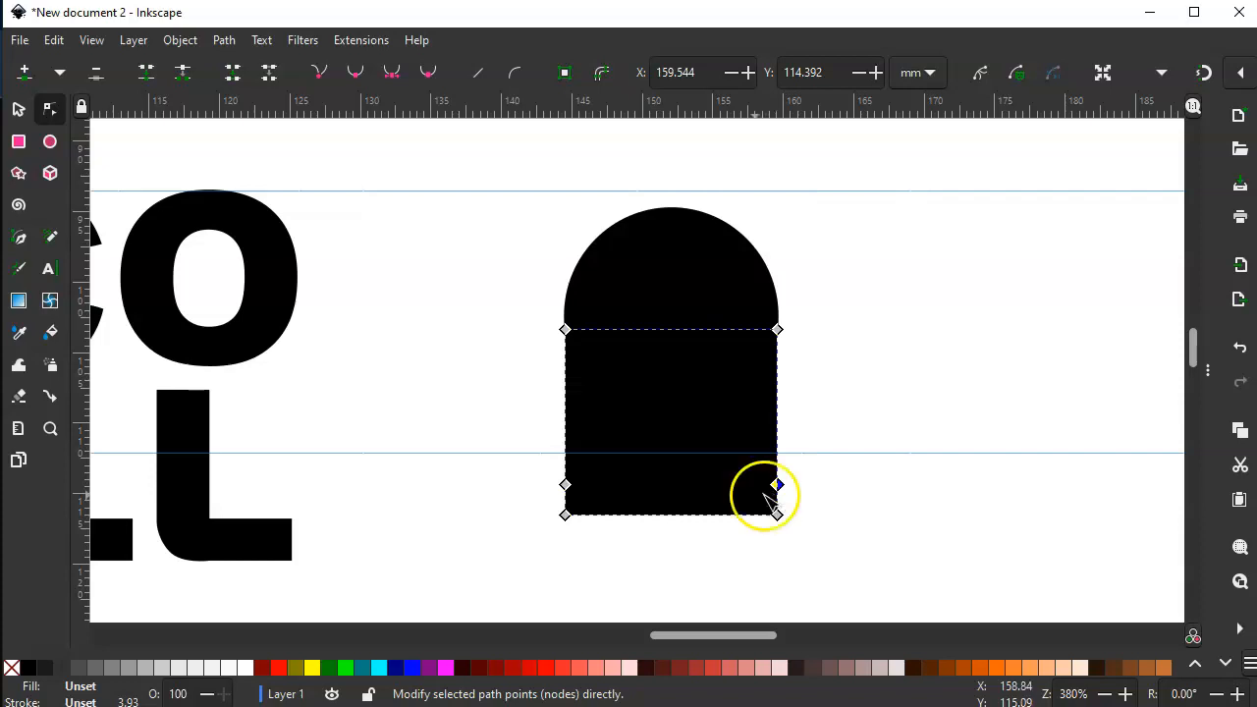
- Move the two lowest nodes on each side outward to flare the base to about 20 mm wide
{"action": "left_click_drag", "start_coordinate": [540, 476], "coordinate": [556, 494]}
{"action": "left_click_drag", "start_coordinate": [585, 533], "coordinate": [589, 539]}
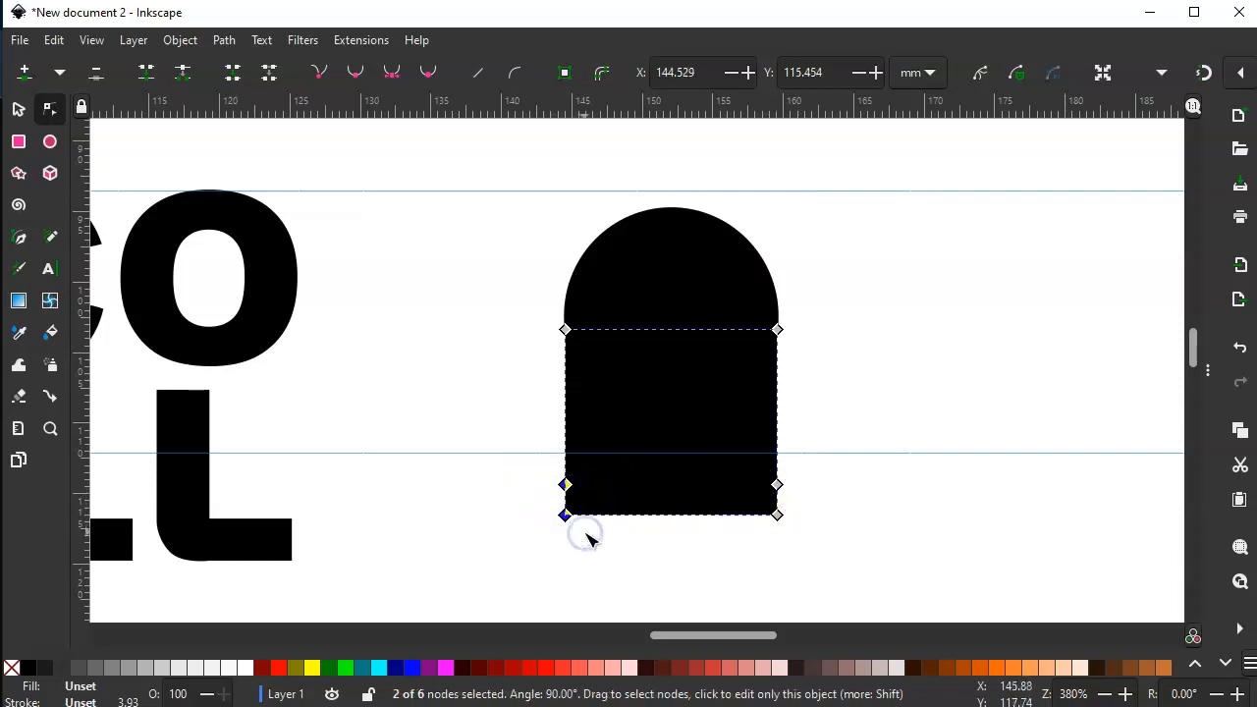
{"action": "left_click_drag", "start_coordinate": [825, 469], "coordinate": [759, 545]}
{"action": "key", "text": "Right"}
{"action": "key", "text": "Right"}
{"action": "key", "text": "Right"}
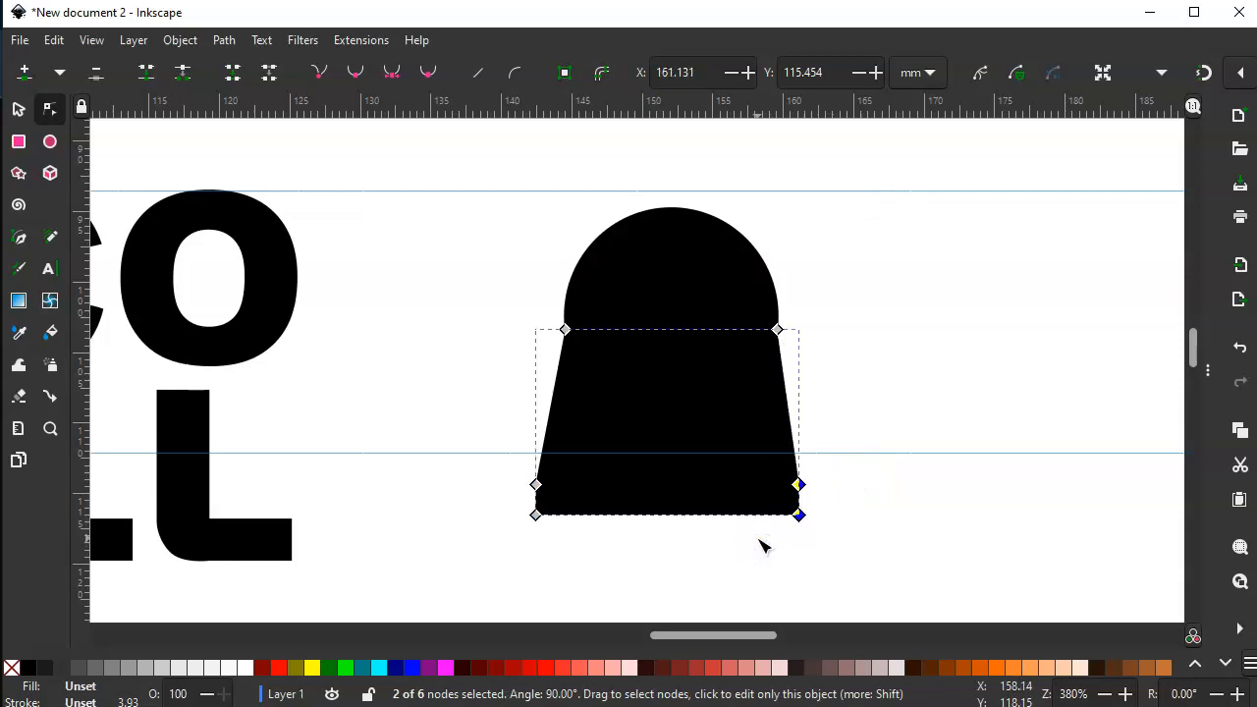
- Add a waist node on each slanted side, shift both inward, and make the right one smooth
{"action": "double_click", "coordinate": [543, 454]}
{"action": "left_click_drag", "start_coordinate": [547, 457], "coordinate": [560, 460]}
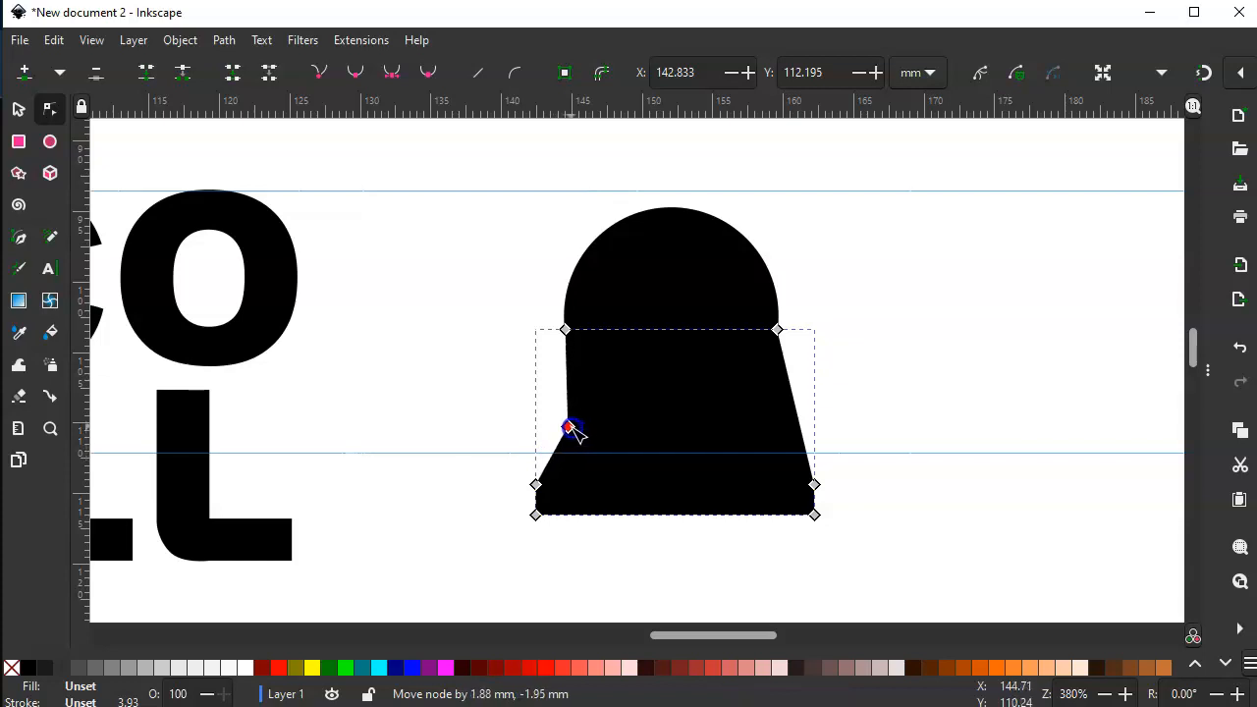
{"action": "left_click_drag", "start_coordinate": [568, 420], "coordinate": [567, 420]}
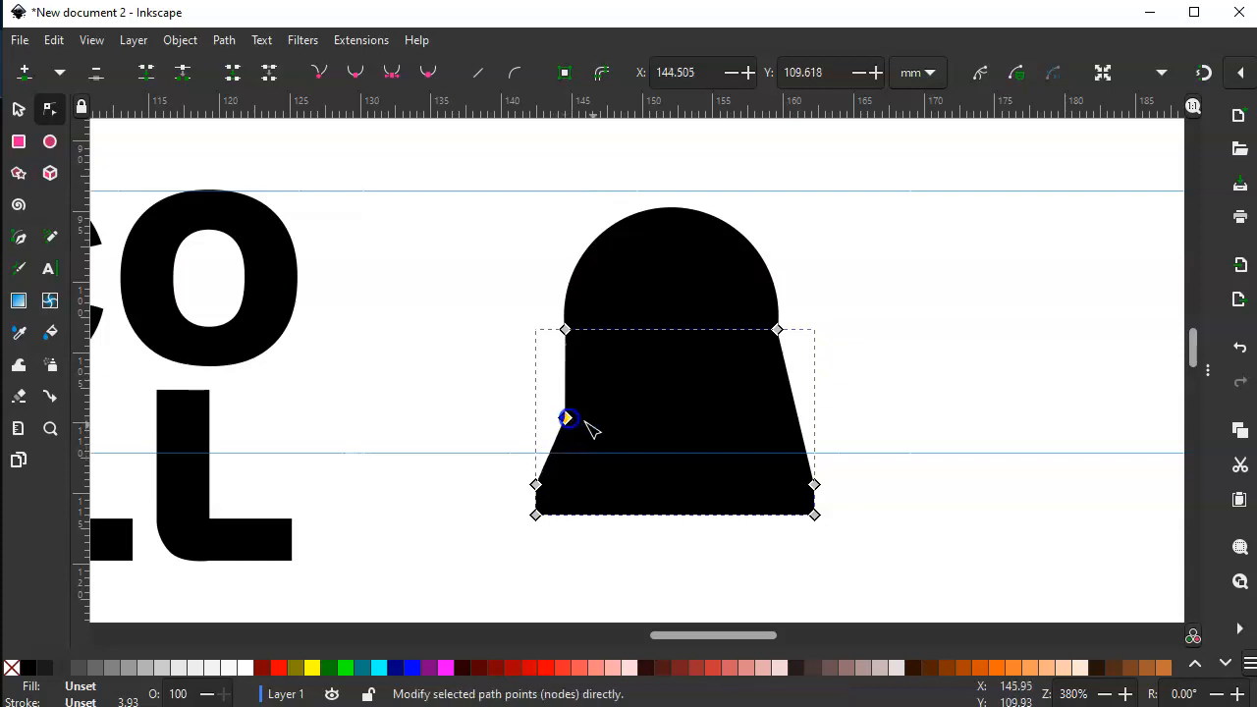
{"action": "left_click", "coordinate": [800, 426]}
{"action": "double_click", "coordinate": [800, 426]}
{"action": "left_click_drag", "start_coordinate": [800, 424], "coordinate": [797, 453]}
{"action": "left_click", "coordinate": [355, 73]}
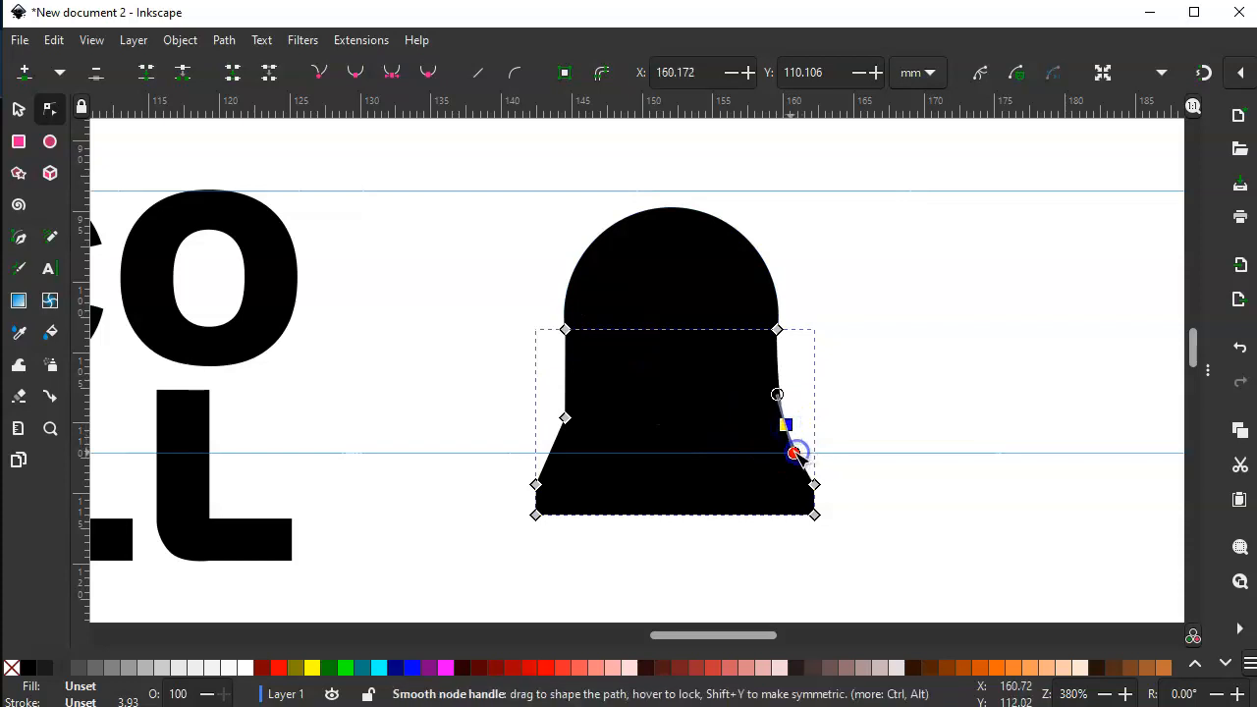
- Raise the waist and base nodes about 1 mm and make the left waist node smooth
{"action": "left_click_drag", "start_coordinate": [472, 394], "coordinate": [941, 557]}
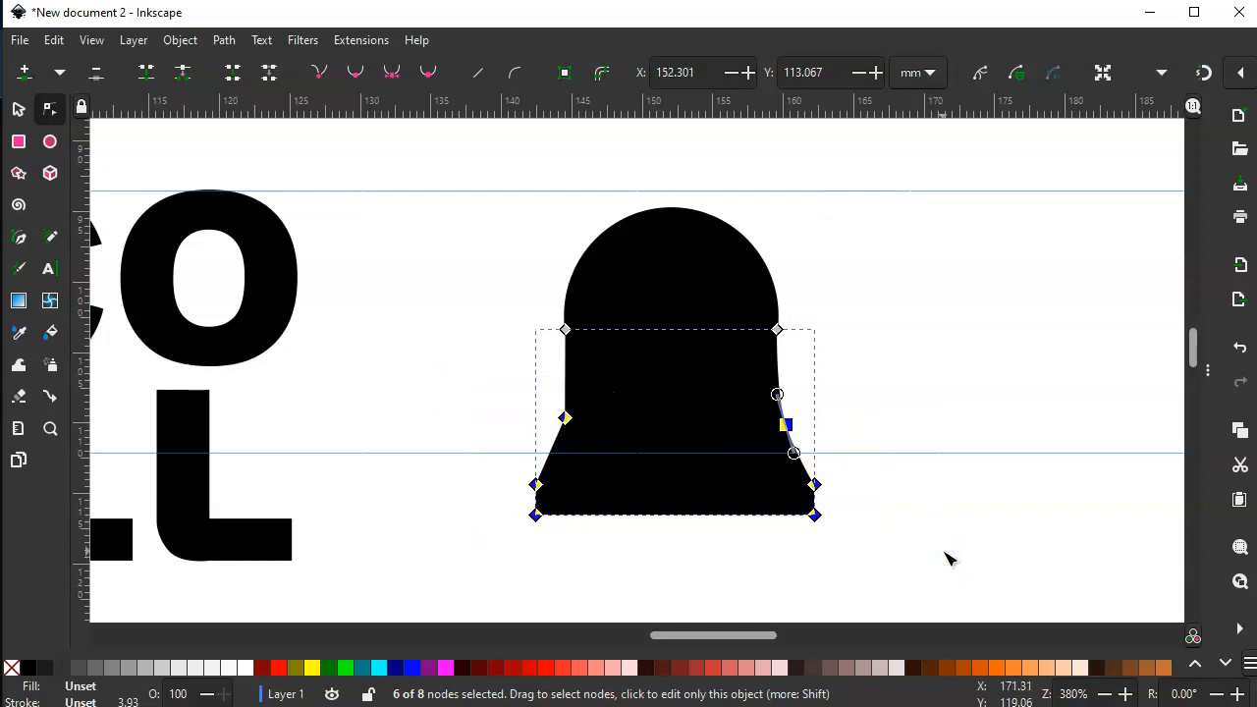
{"action": "key", "text": "Up"}
{"action": "key", "text": "Up"}
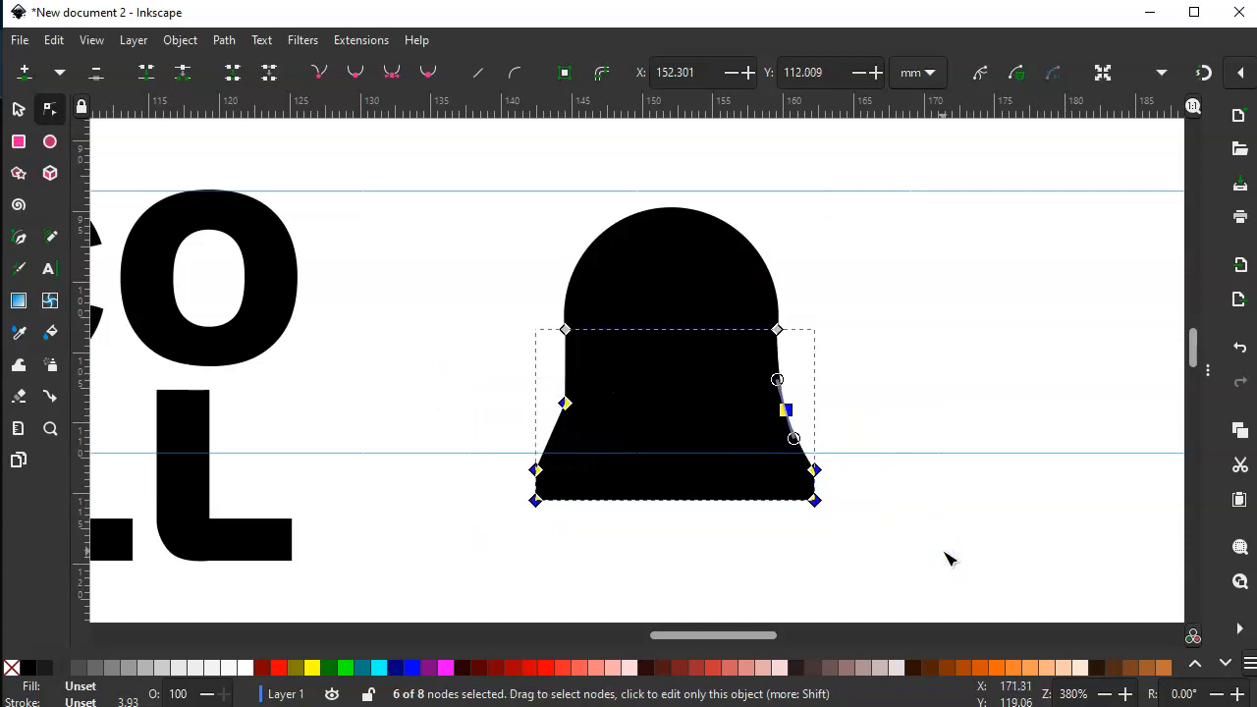
{"action": "left_click", "coordinate": [564, 404]}
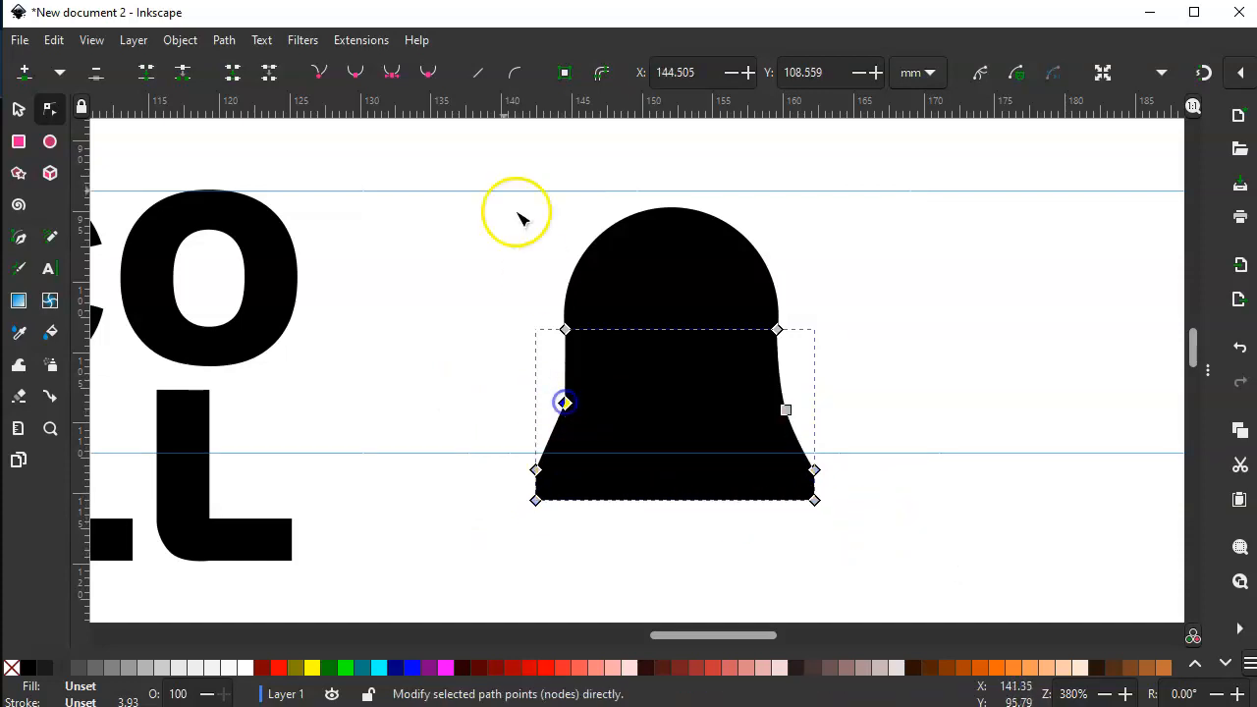
{"action": "left_click", "coordinate": [643, 443]}
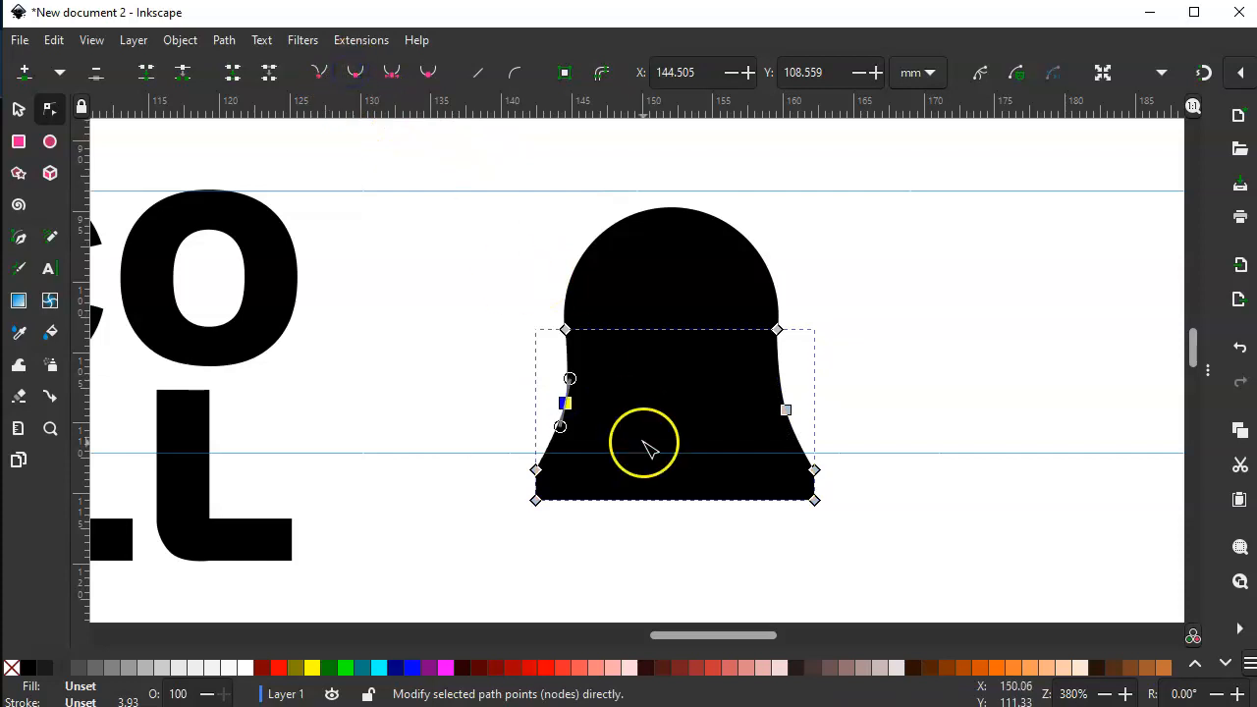
{"action": "left_click", "coordinate": [412, 443]}
{"action": "left_click", "coordinate": [581, 468]}
- Widen the bell's base by moving the two lowest nodes on each side outward about 0.5 mm
{"action": "left_click_drag", "start_coordinate": [514, 441], "coordinate": [567, 531]}
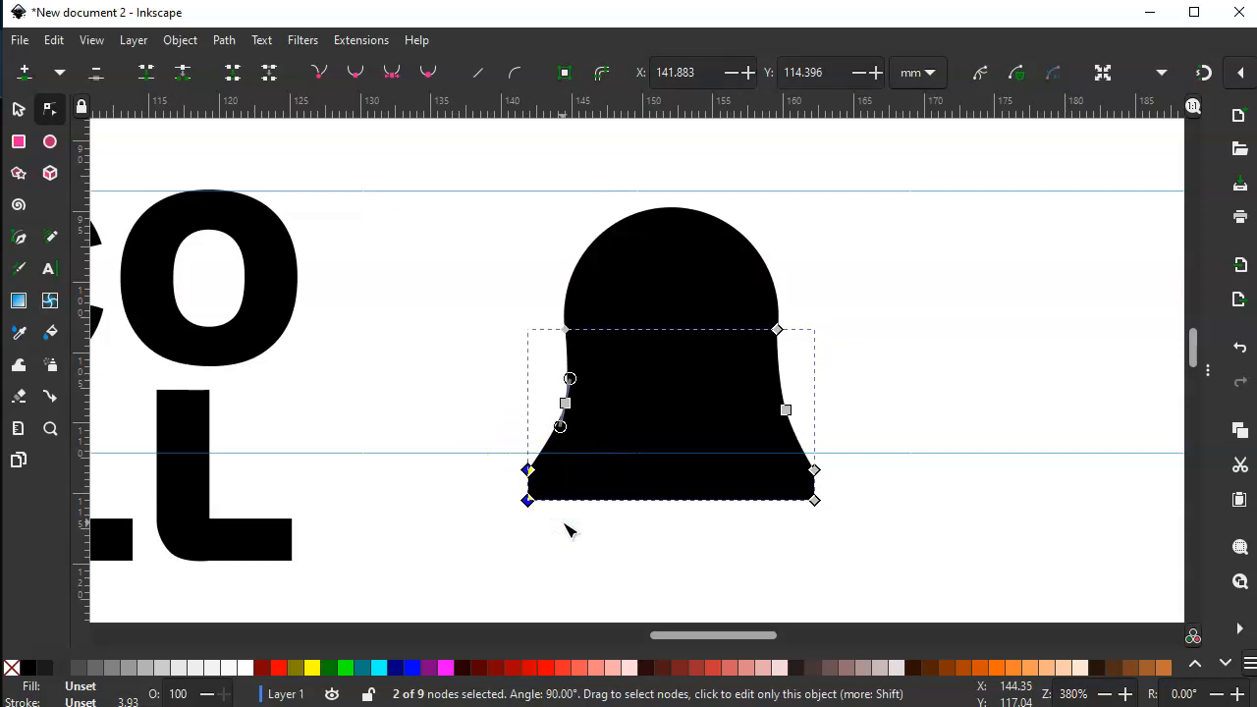
{"action": "left_click_drag", "start_coordinate": [843, 440], "coordinate": [805, 536]}
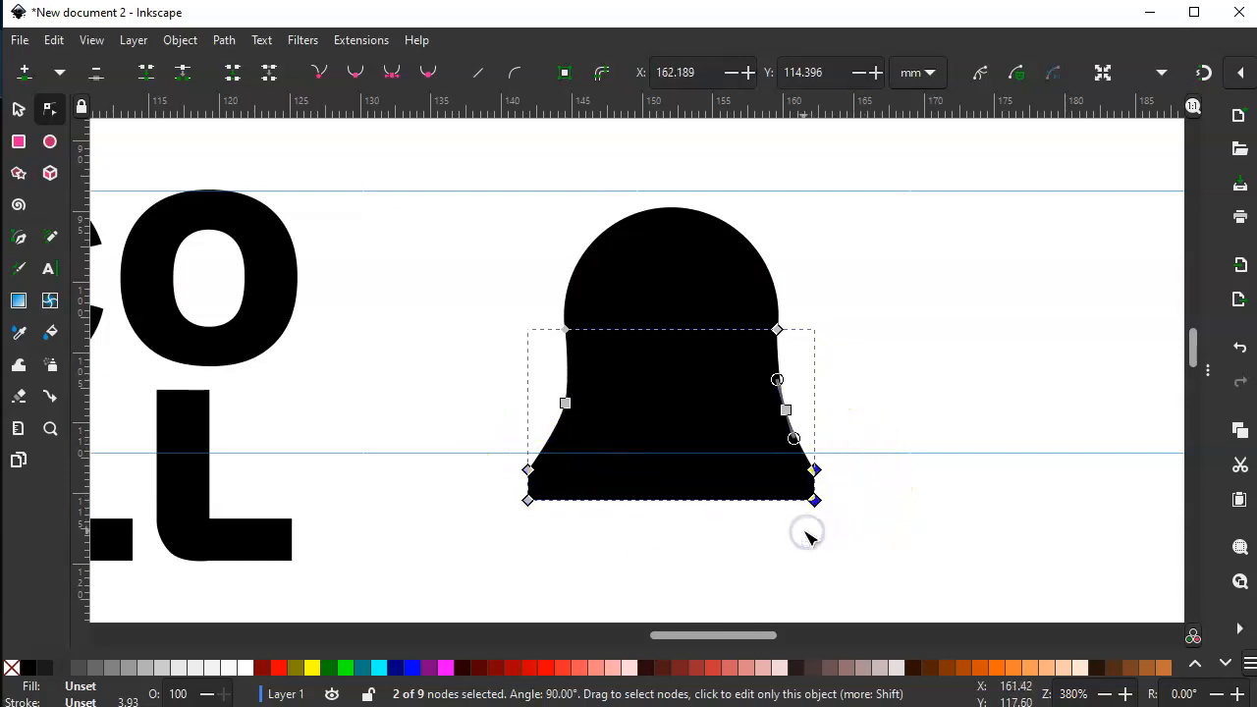
{"action": "left_click", "coordinate": [834, 583]}
{"action": "left_click", "coordinate": [825, 584]}
{"action": "left_click", "coordinate": [691, 448]}
{"action": "left_click", "coordinate": [641, 411]}
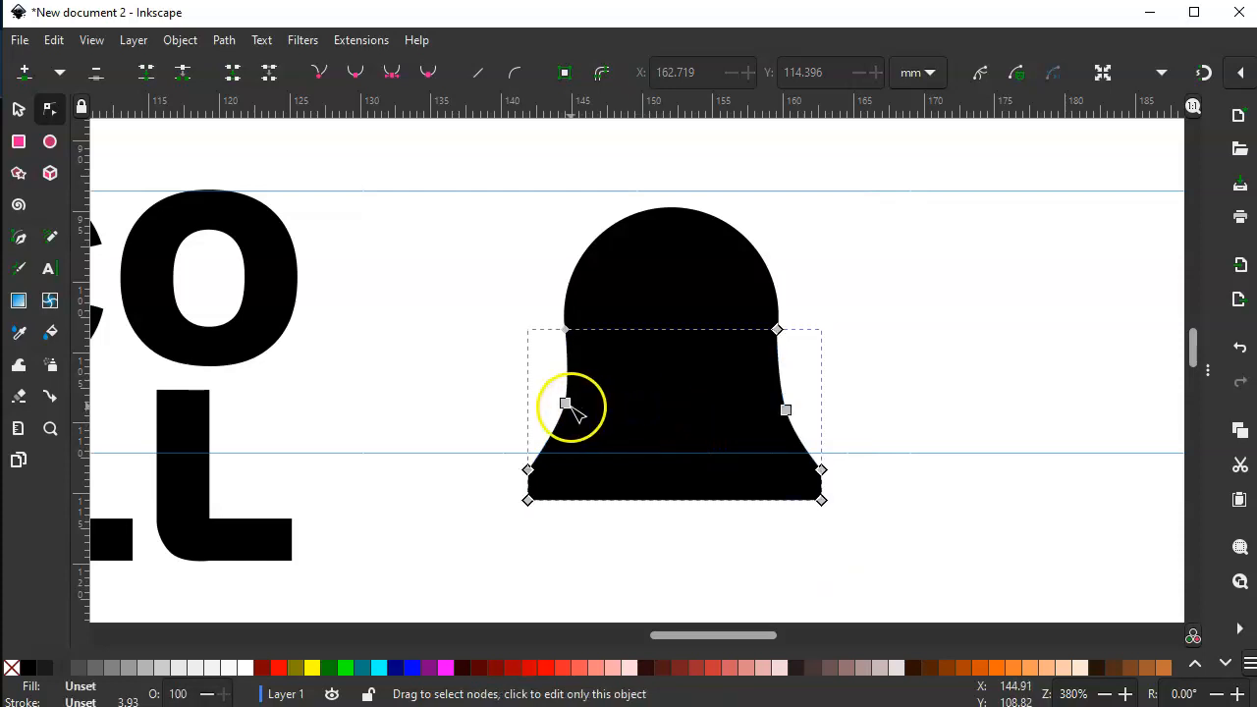
- Adjust the handles of both waist nodes to deepen the bell's concave side curves, and deselect the path
{"action": "left_click", "coordinate": [568, 403]}
{"action": "left_click_drag", "start_coordinate": [566, 433], "coordinate": [561, 452]}
{"action": "left_click_drag", "start_coordinate": [569, 379], "coordinate": [569, 372]}
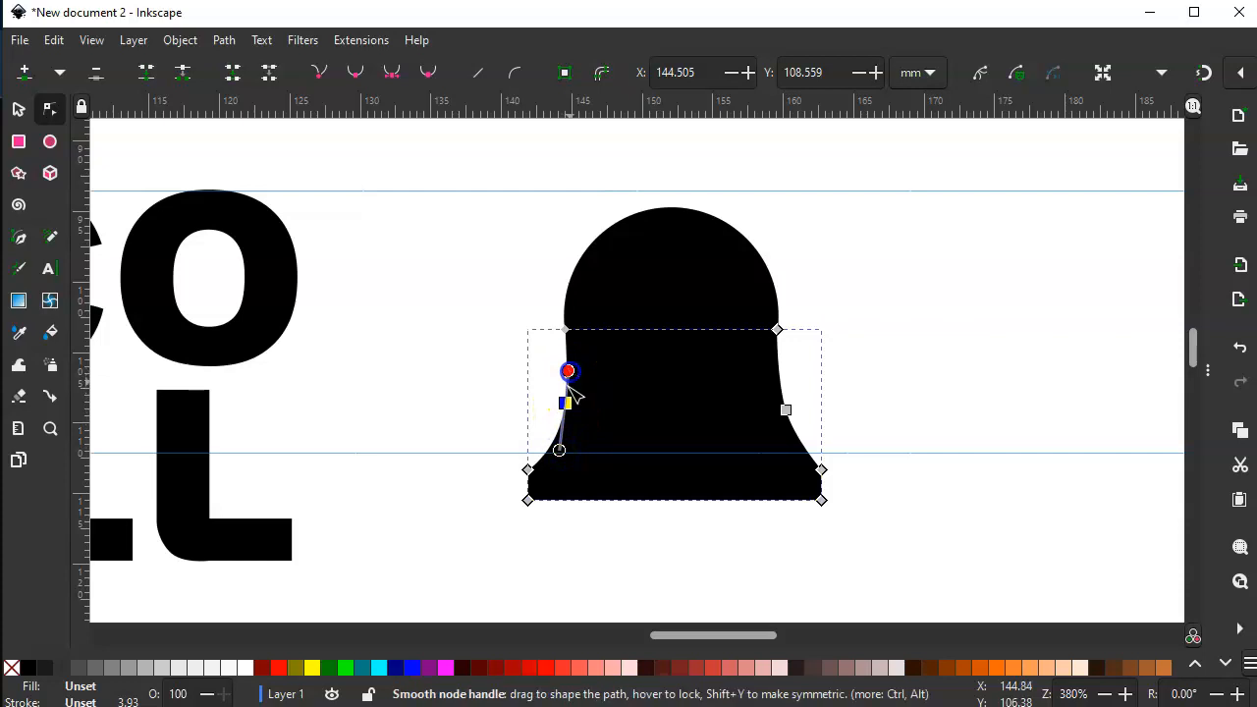
{"action": "left_click_drag", "start_coordinate": [566, 455], "coordinate": [564, 462]}
{"action": "left_click", "coordinate": [787, 412]}
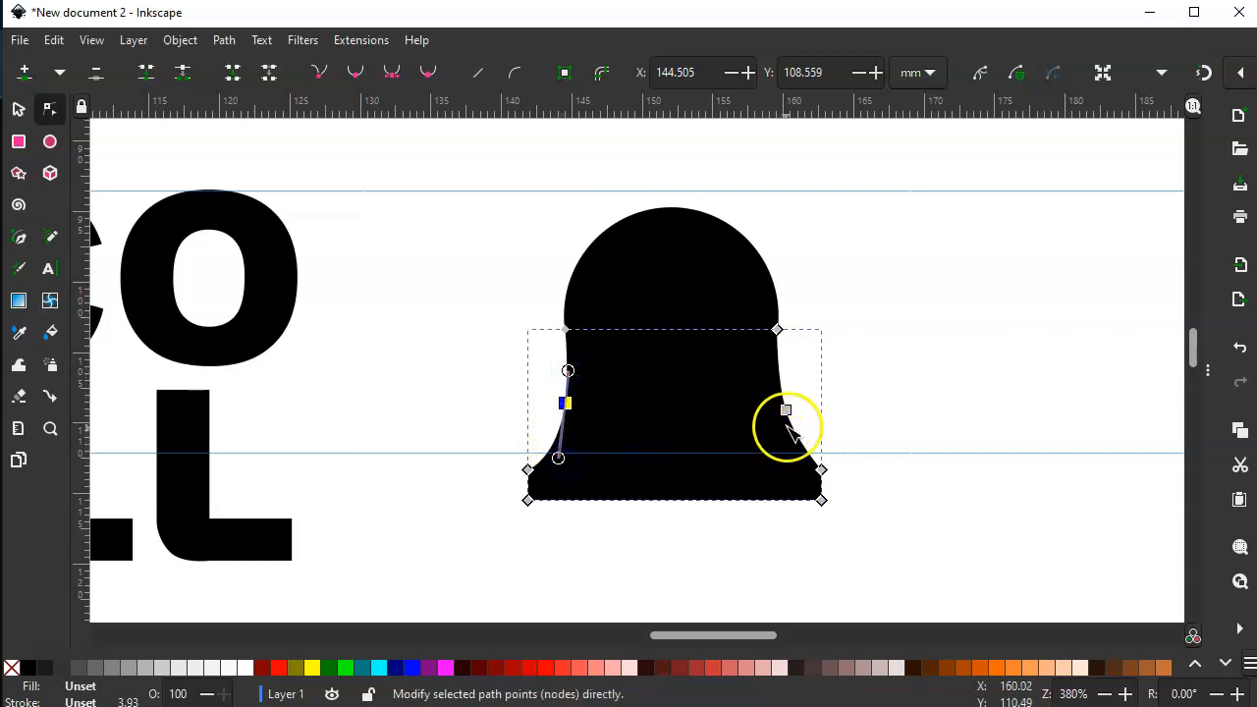
{"action": "left_click_drag", "start_coordinate": [794, 438], "coordinate": [797, 455]}
{"action": "left_click", "coordinate": [895, 405]}
{"action": "left_click", "coordinate": [899, 402]}
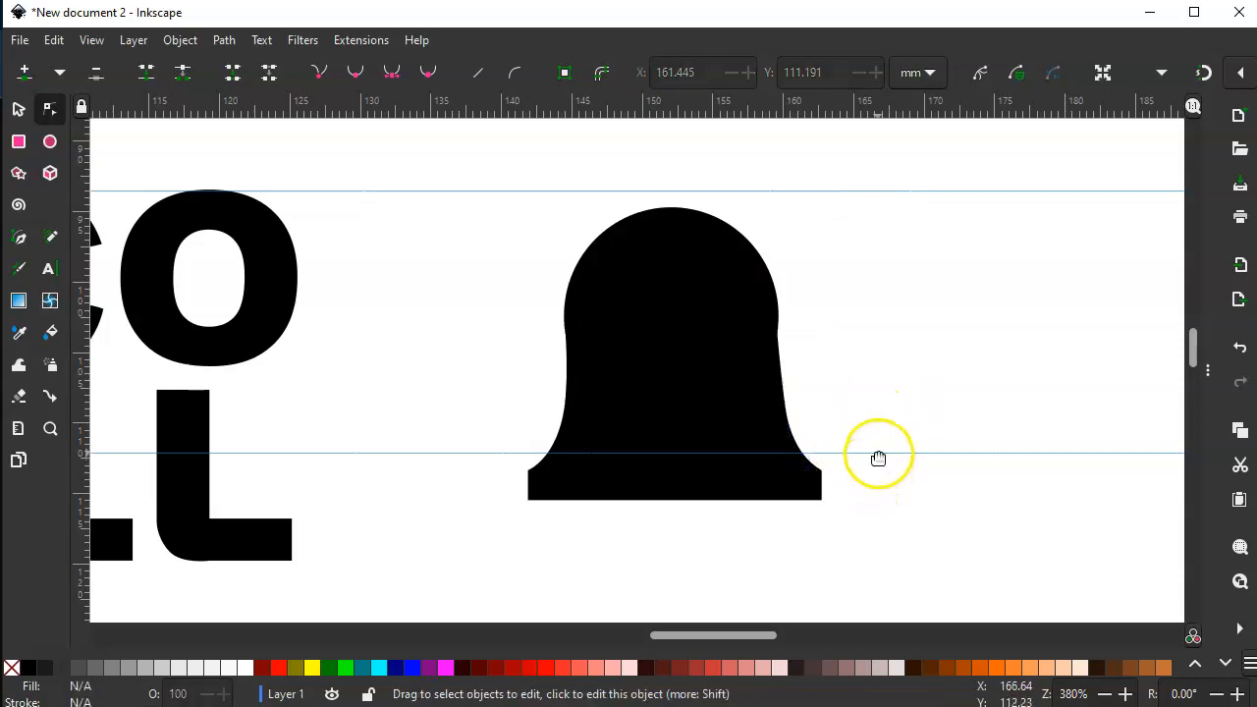
- Move the lower guide down to the upper edge of the bell's rim and draw a circle about 3.5 mm wide atop the bell
{"action": "left_click_drag", "start_coordinate": [886, 455], "coordinate": [887, 472]}
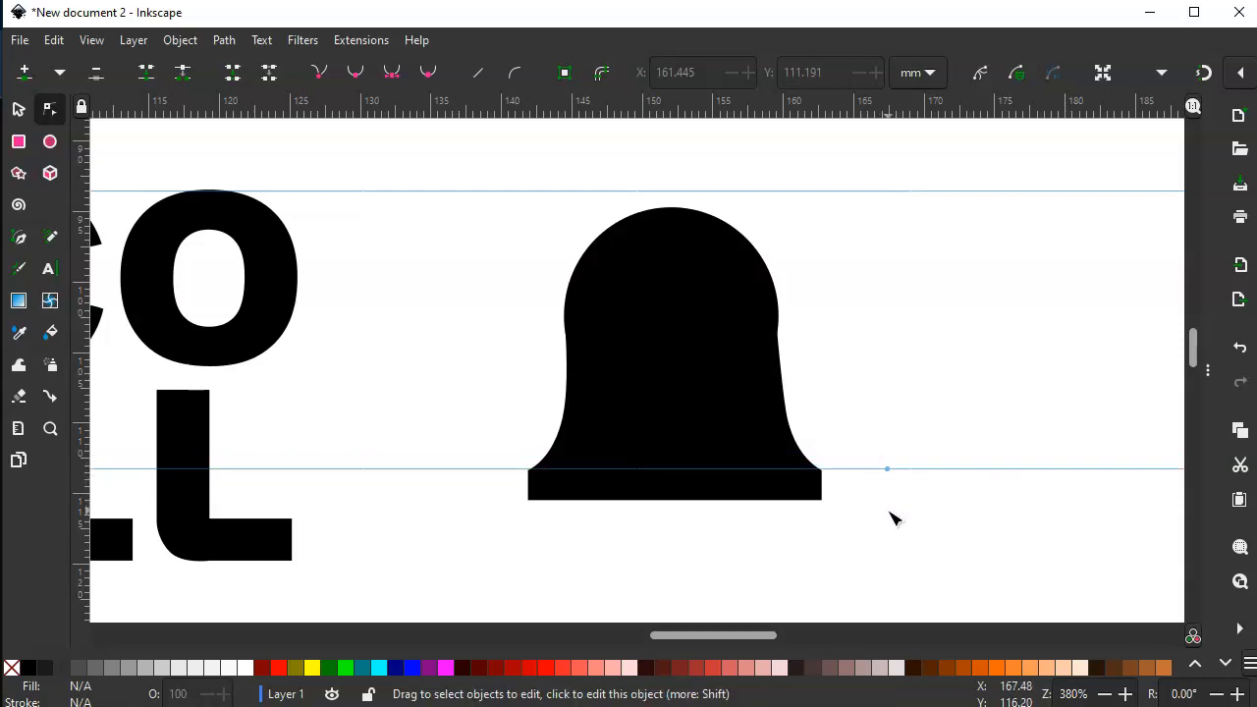
{"action": "left_click", "coordinate": [50, 141]}
{"action": "mouse_move", "coordinate": [660, 191]}
{"action": "left_mouse_down"}
{"action": "mouse_move", "coordinate": [709, 241]}
{"action": "mouse_move", "coordinate": [669, 199]}
{"action": "left_mouse_up"}
{"action": "left_click", "coordinate": [18, 109]}
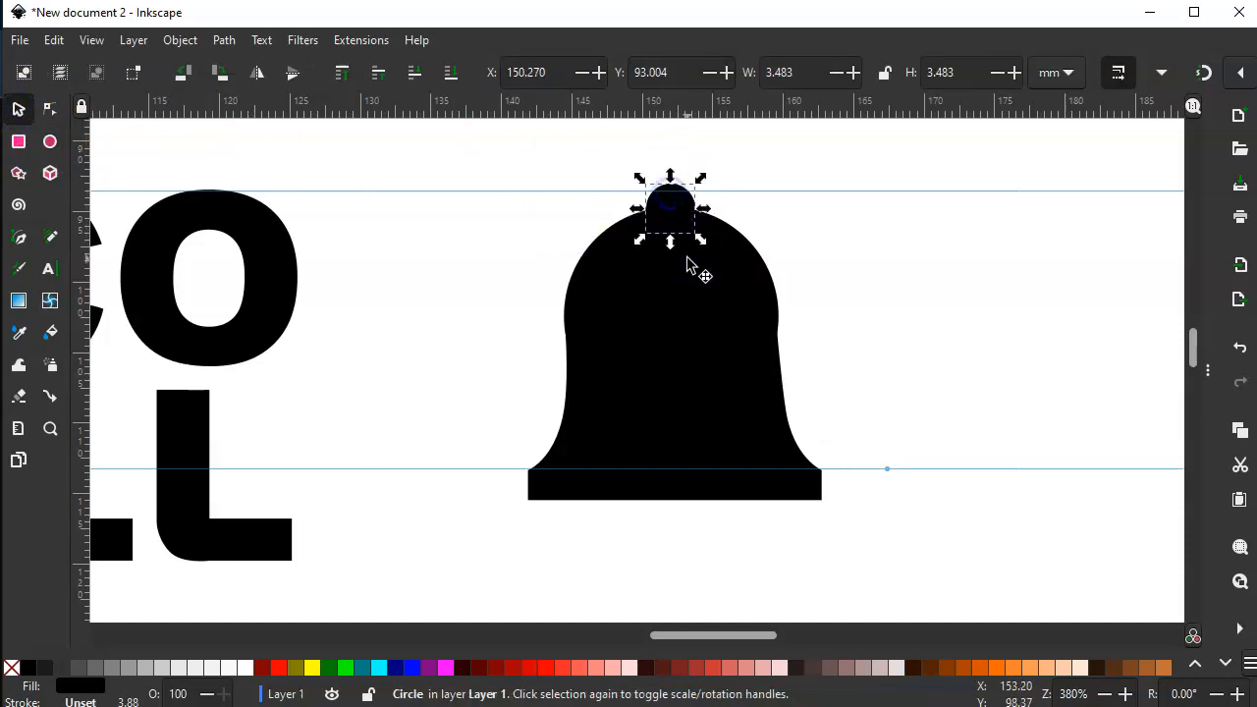
- Copy the small circle and place it as a clapper under the right half of the rim at about X 155.6, Y 113.5 mm
{"action": "key", "text": "ctrl+v"}
{"action": "left_click_drag", "start_coordinate": [690, 275], "coordinate": [768, 516]}
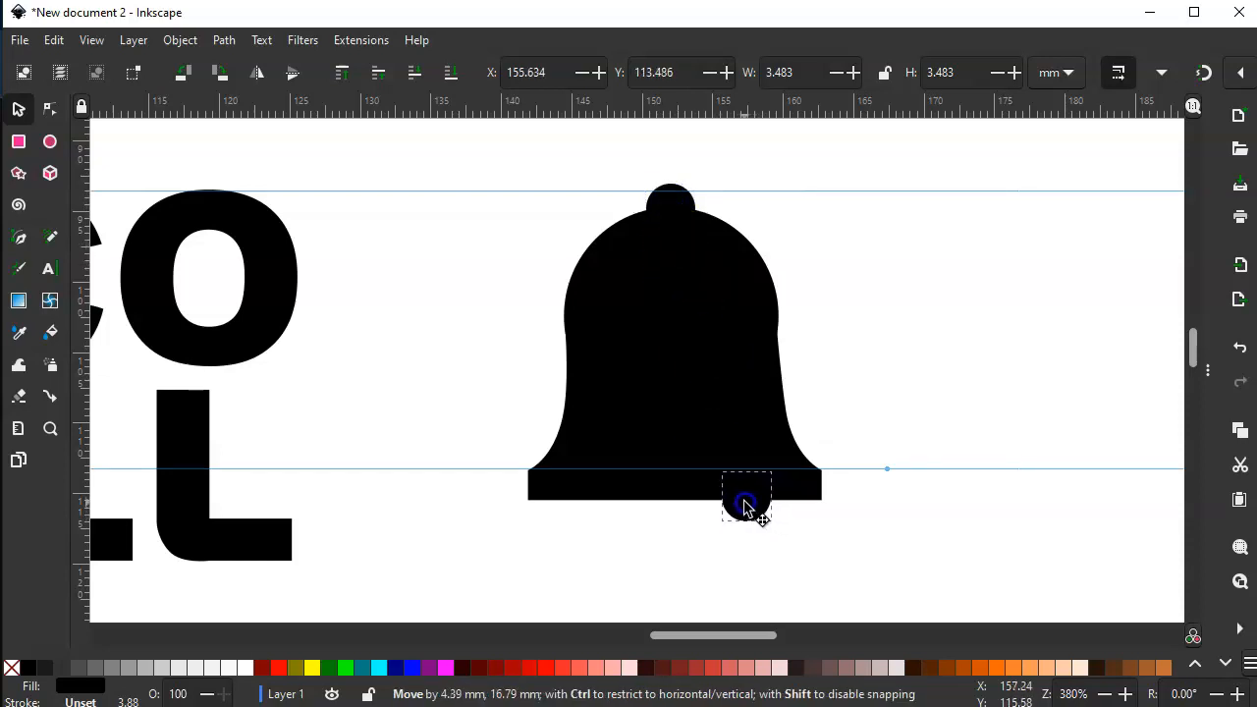
{"action": "left_click_drag", "start_coordinate": [747, 508], "coordinate": [747, 508]}
{"action": "left_click", "coordinate": [929, 375]}
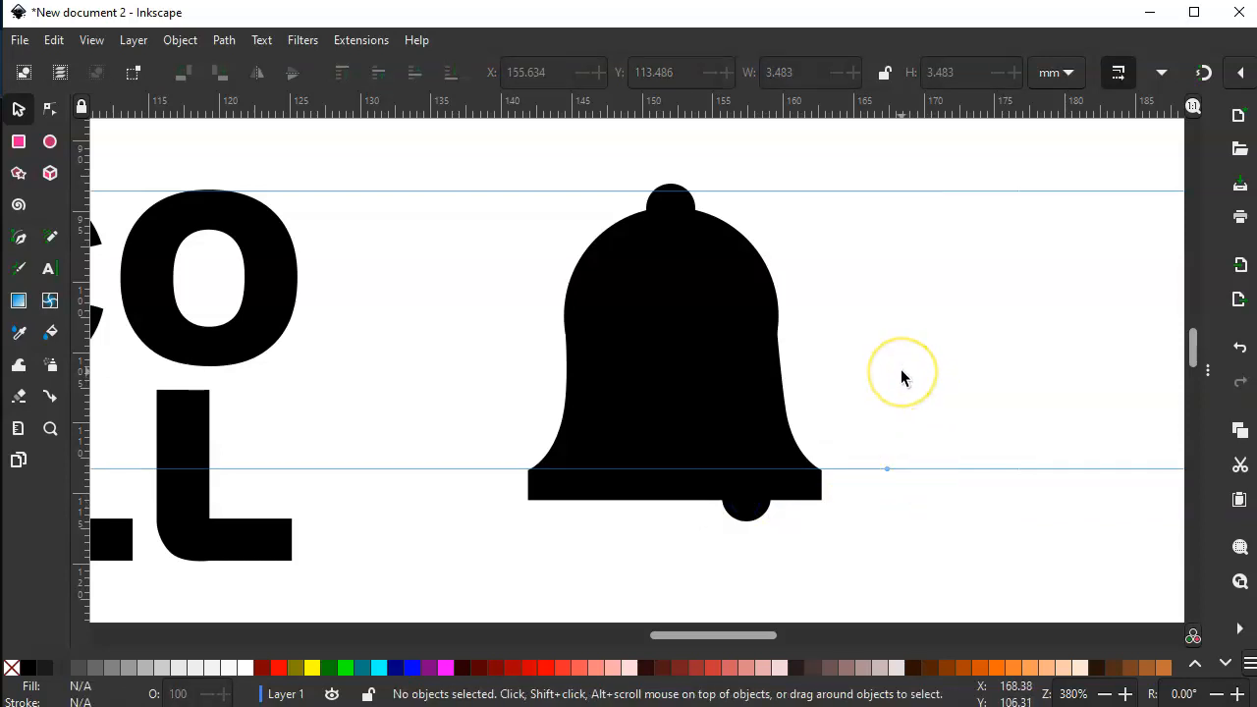
- Draw a circle about 33 mm wide enclosing the whole bell and open its fill and stroke settings
{"action": "left_click", "coordinate": [49, 142]}
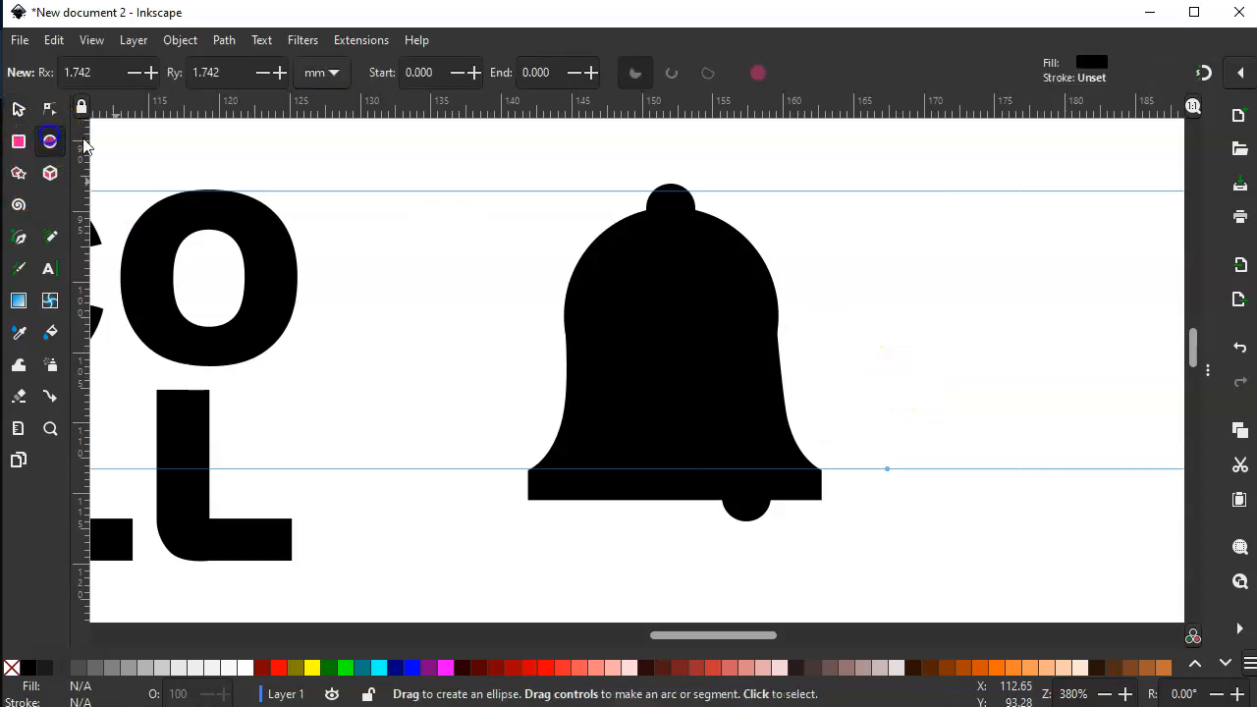
{"action": "left_click_drag", "start_coordinate": [435, 141], "coordinate": [900, 606]}
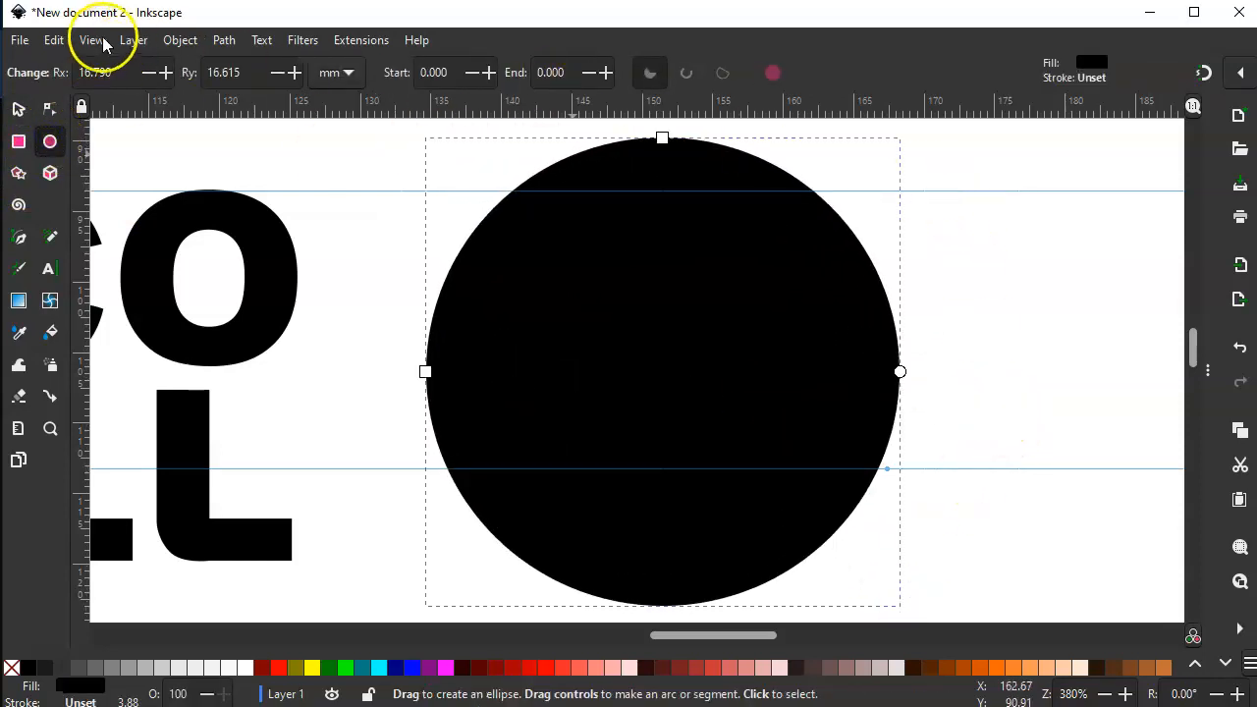
{"action": "left_click", "coordinate": [182, 41]}
{"action": "left_click", "coordinate": [179, 40]}
{"action": "left_click", "coordinate": [179, 40]}
{"action": "left_click", "coordinate": [208, 91]}
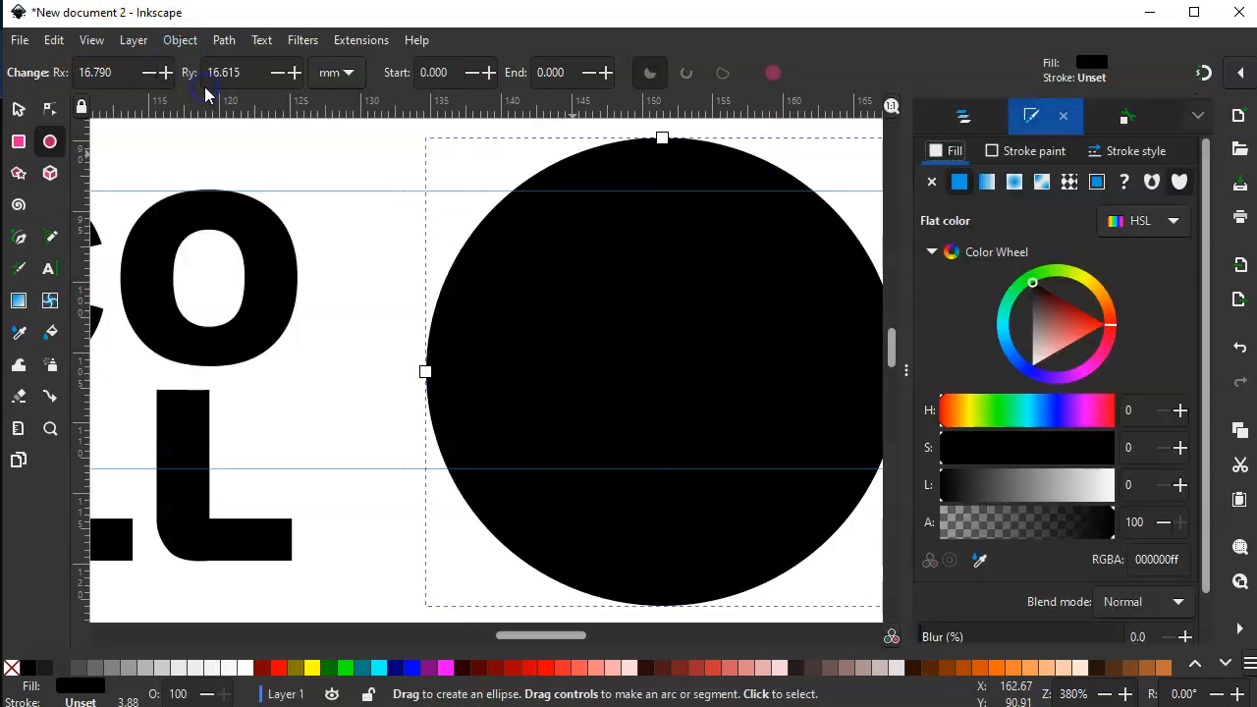
- Remove the large circle's fill and give it a flat black stroke
{"action": "left_click", "coordinate": [928, 183]}
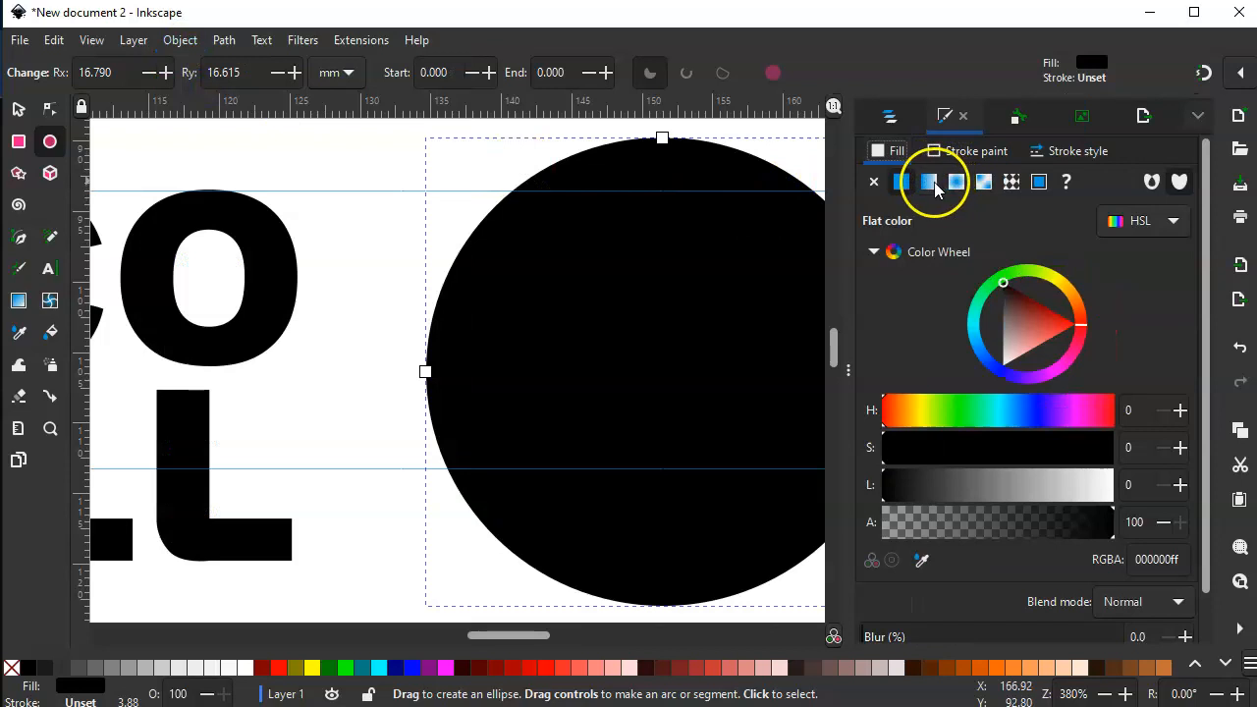
{"action": "left_click", "coordinate": [874, 182]}
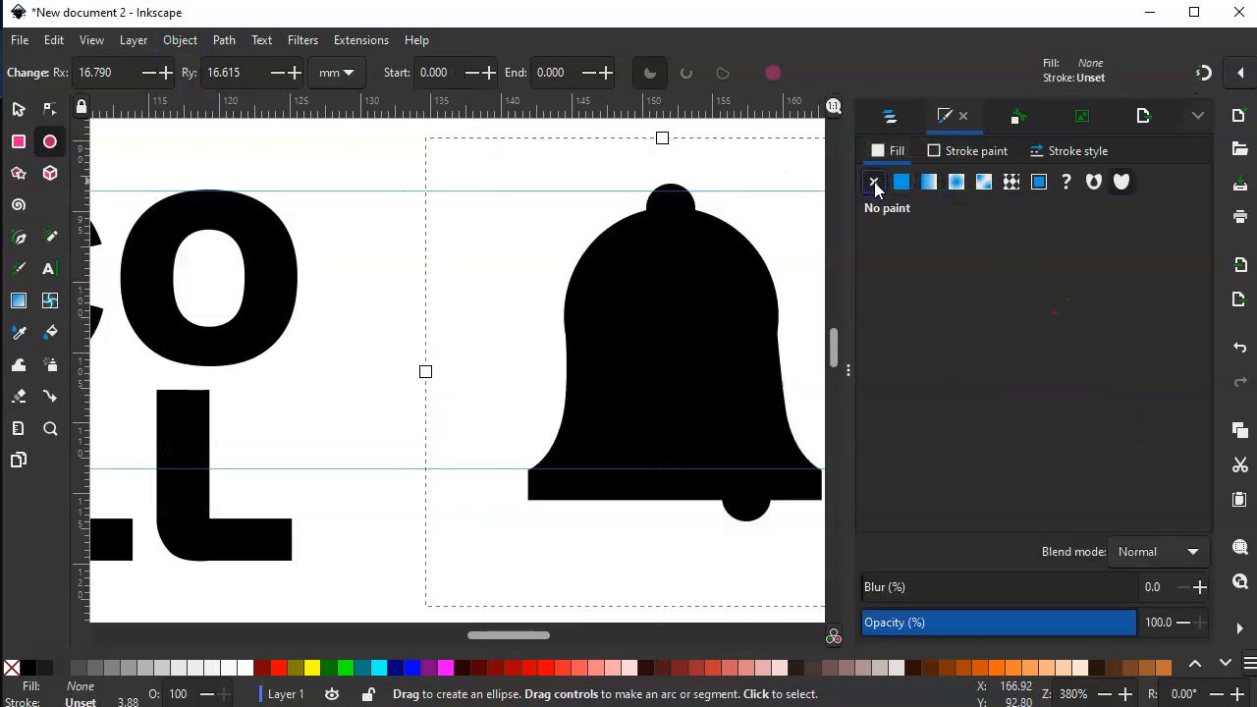
{"action": "left_click", "coordinate": [934, 157]}
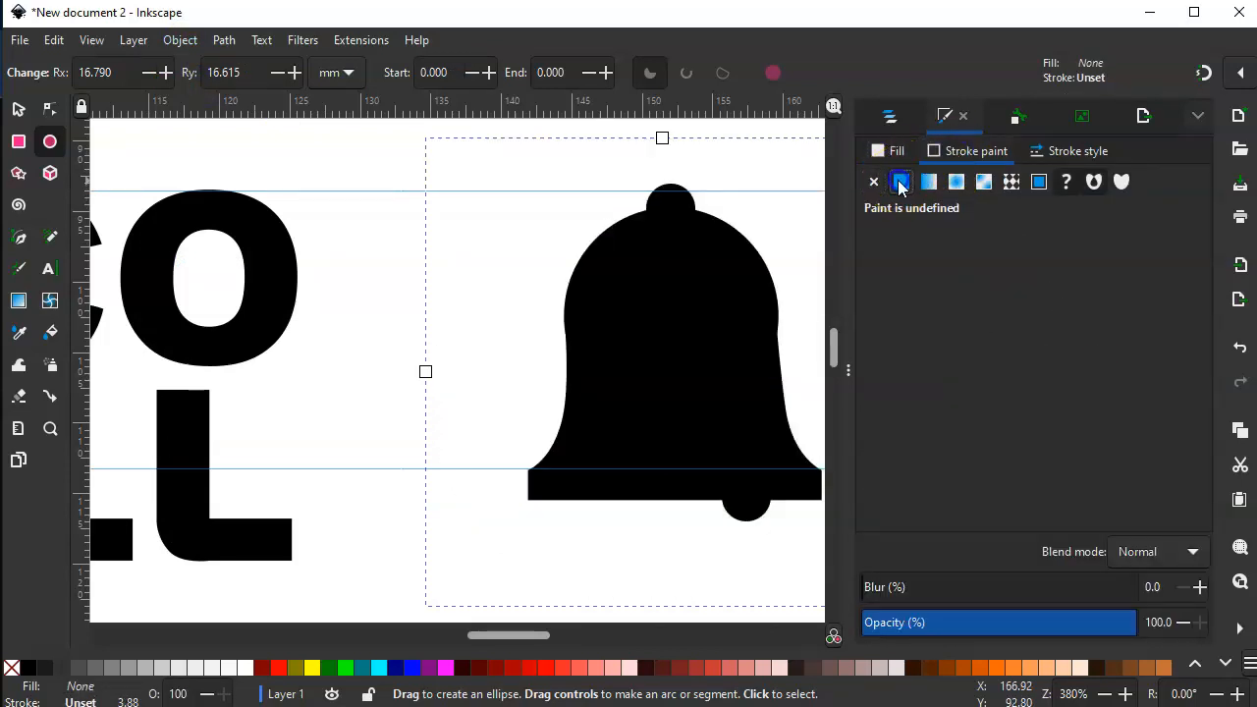
{"action": "left_click", "coordinate": [901, 183]}
{"action": "left_click_drag", "start_coordinate": [529, 639], "coordinate": [550, 645]}
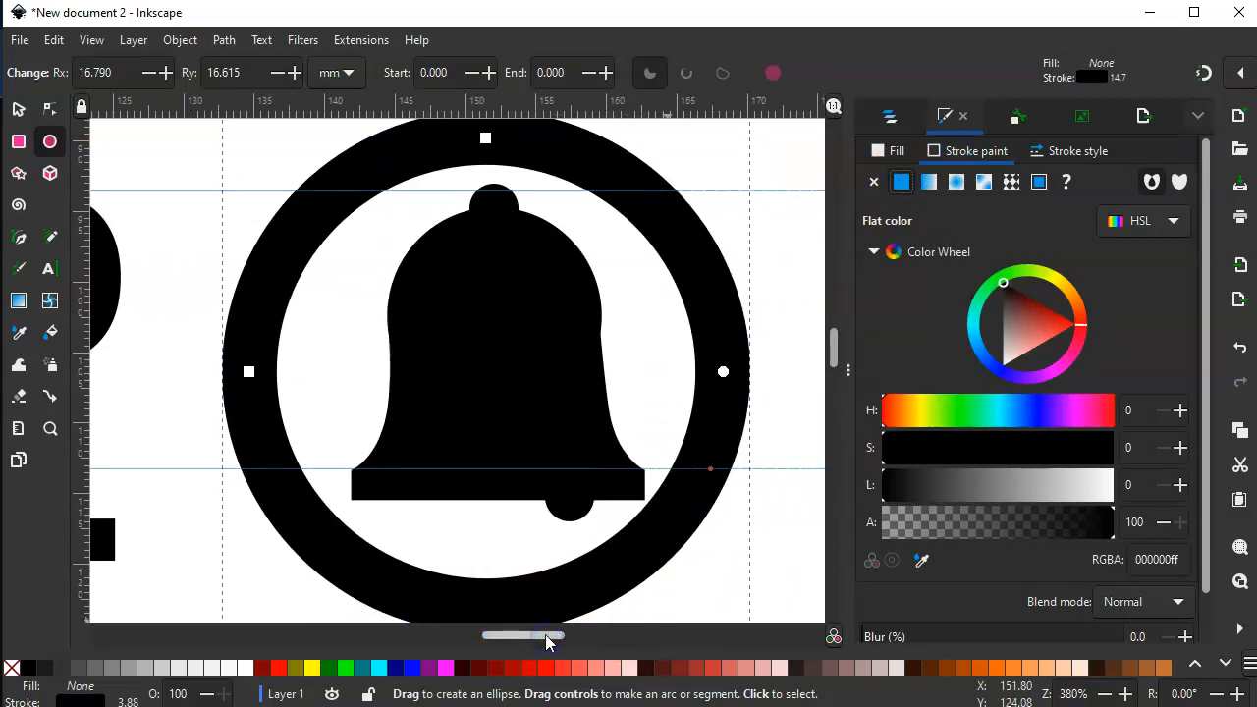
- Reduce the ring's stroke width to 1.682 mm
{"action": "key", "text": "minus"}
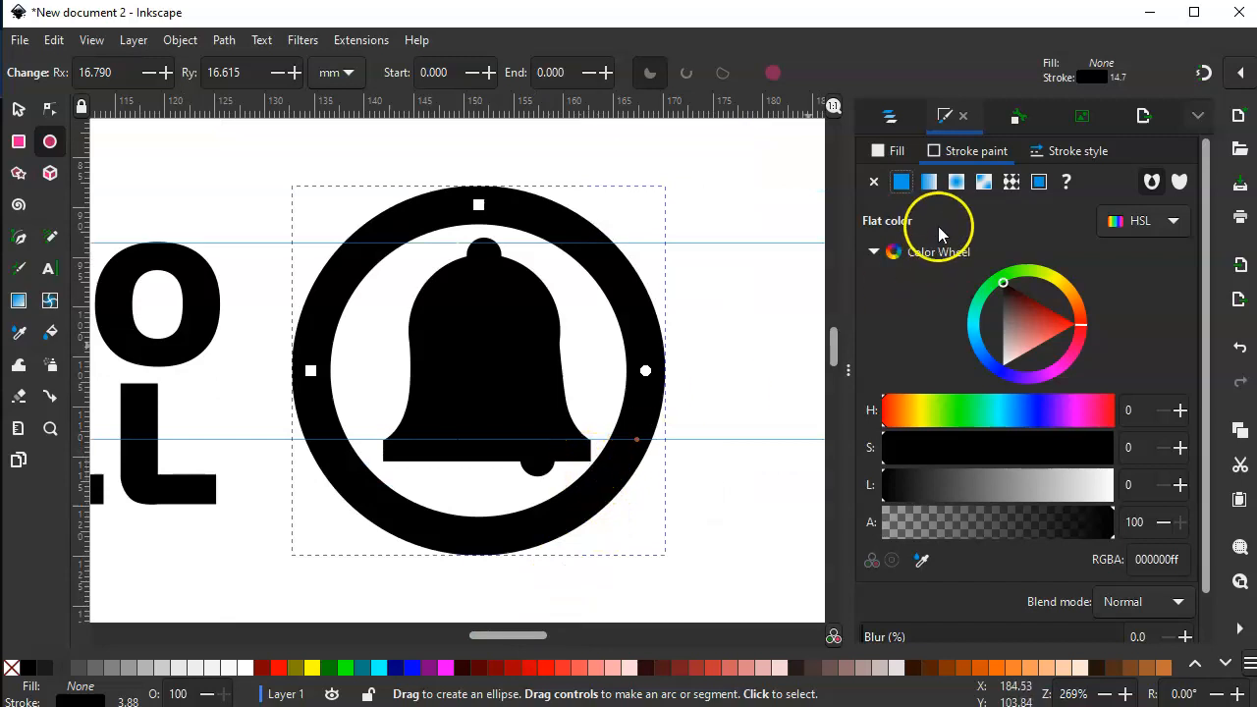
{"action": "left_click", "coordinate": [1070, 157]}
{"action": "left_click", "coordinate": [975, 191]}
{"action": "left_click", "coordinate": [975, 190]}
{"action": "left_click", "coordinate": [974, 191]}
{"action": "left_click", "coordinate": [974, 191]}
{"action": "left_click", "coordinate": [975, 191]}
{"action": "left_click", "coordinate": [975, 190]}
{"action": "left_click", "coordinate": [974, 191]}
{"action": "left_click", "coordinate": [975, 190]}
{"action": "left_click", "coordinate": [975, 191]}
{"action": "left_click", "coordinate": [974, 191]}
{"action": "left_click", "coordinate": [974, 190]}
{"action": "left_click", "coordinate": [974, 191]}
{"action": "left_click", "coordinate": [974, 191]}
{"action": "left_click", "coordinate": [974, 190]}
{"action": "left_click", "coordinate": [974, 190]}
{"action": "left_click", "coordinate": [975, 191]}
{"action": "left_click", "coordinate": [974, 191]}
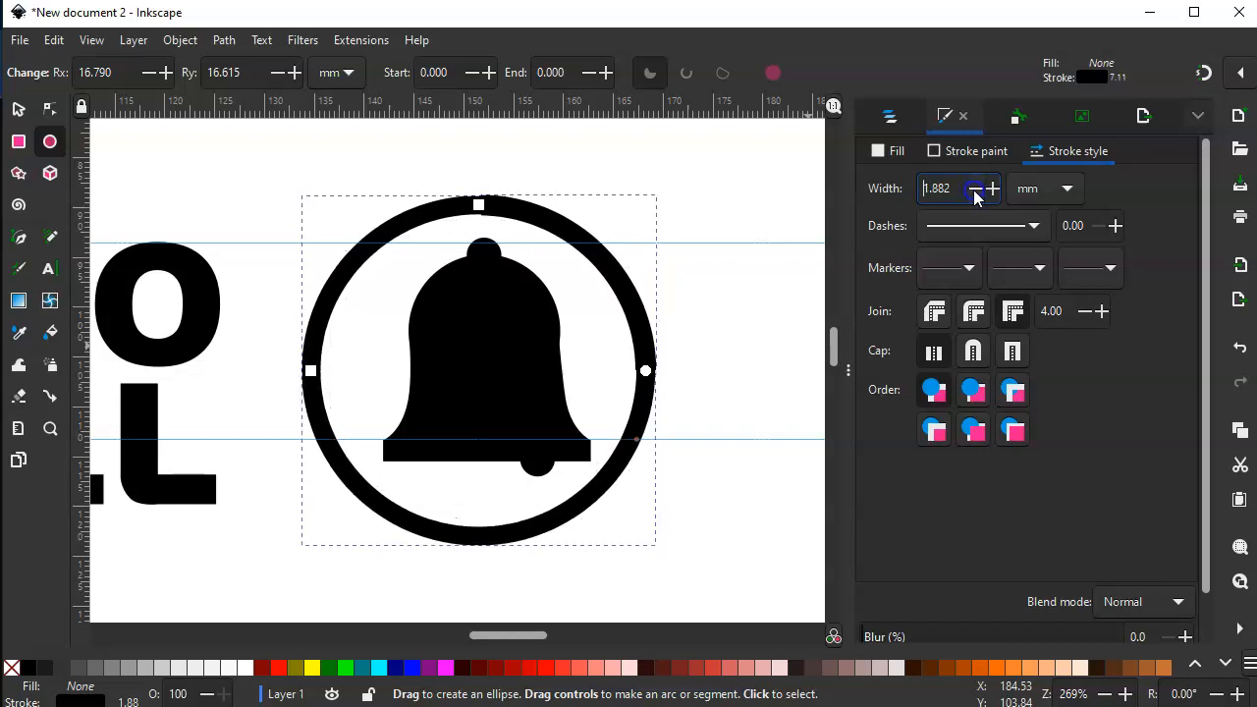
{"action": "left_click", "coordinate": [974, 190]}
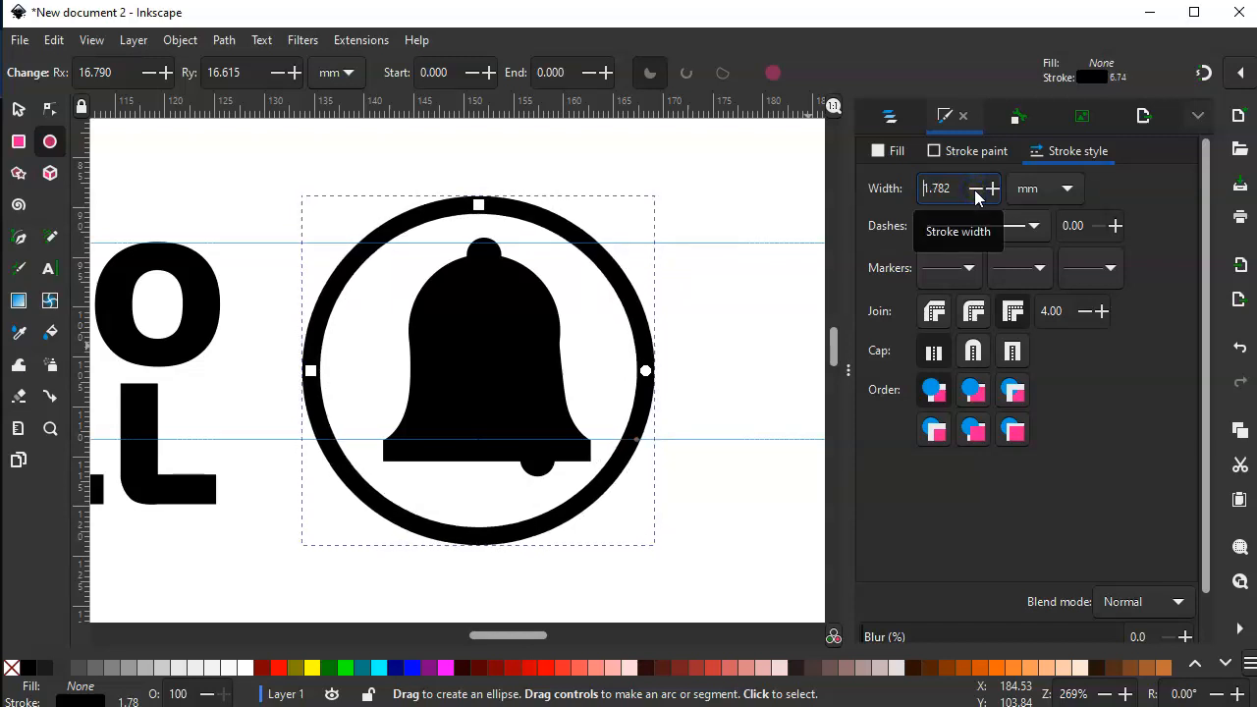
{"action": "left_click", "coordinate": [974, 190]}
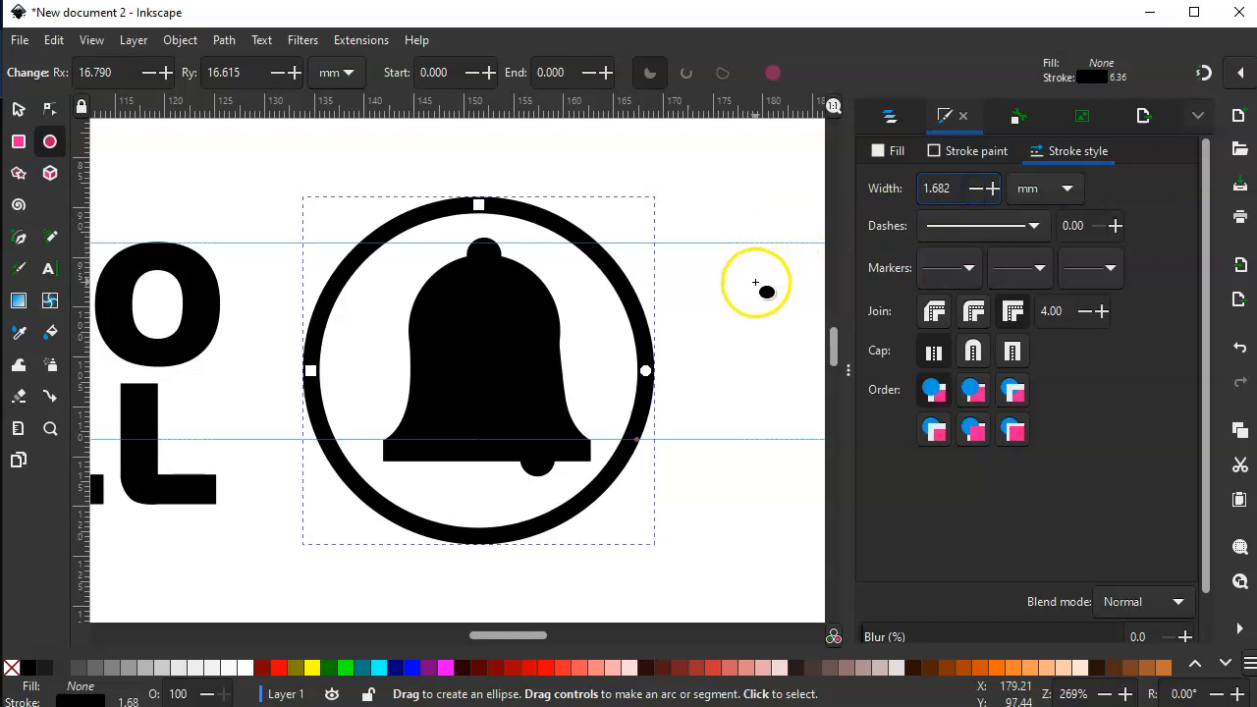
- Move the ring to about X 134.7, Y 89.5 mm so it is centred horizontally around the bell
{"action": "left_click", "coordinate": [17, 110]}
{"action": "left_click", "coordinate": [538, 219]}
{"action": "left_click_drag", "start_coordinate": [538, 219], "coordinate": [545, 226]}
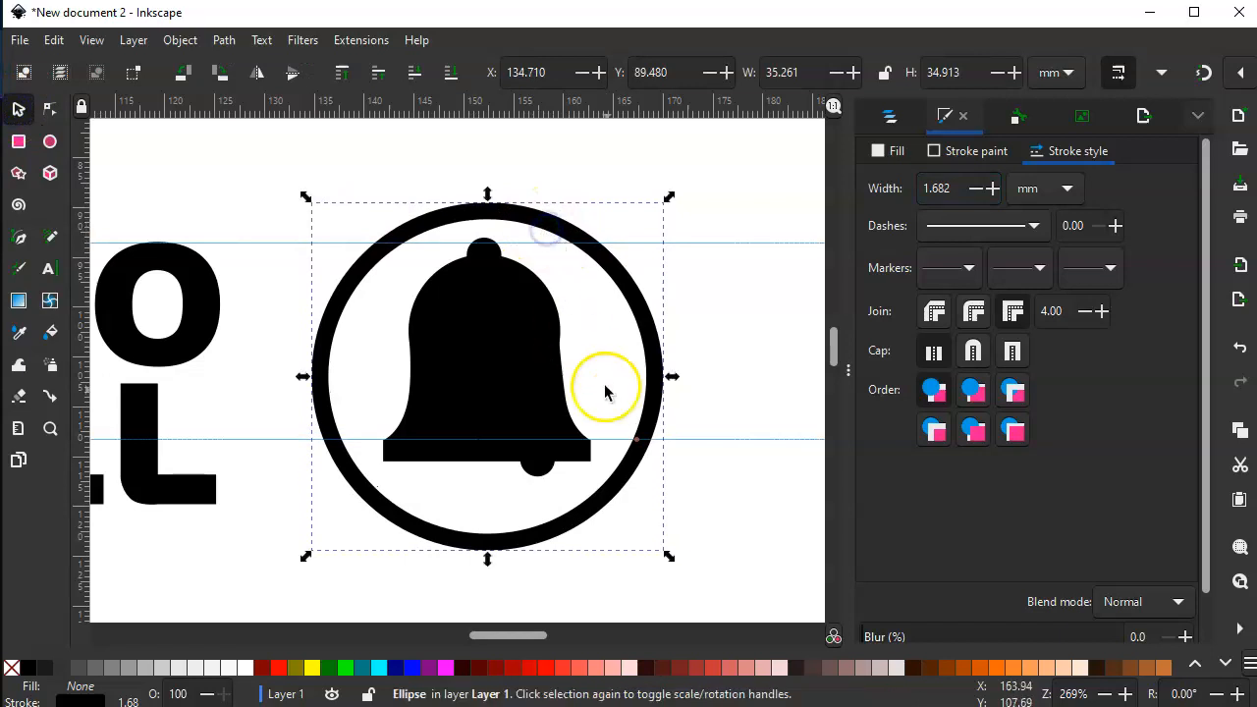
{"action": "left_click", "coordinate": [636, 313]}
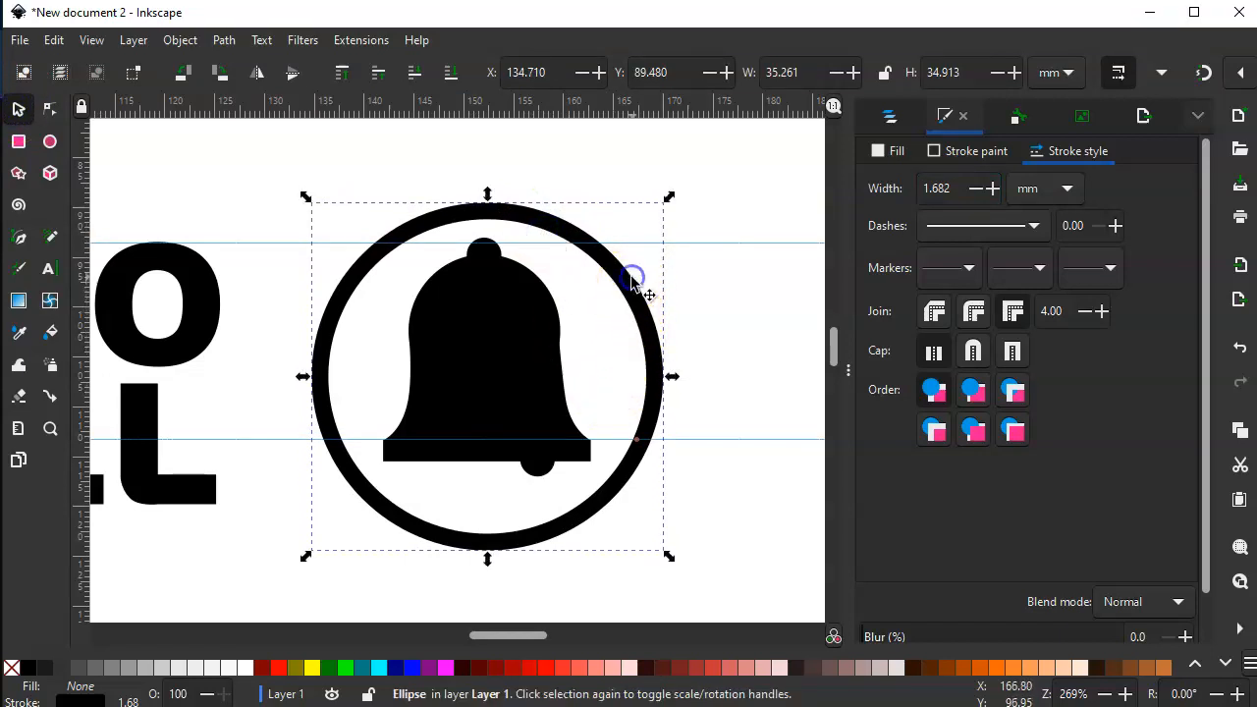
- Convert the ring around the bell from a shape object to an editable path
{"action": "left_click", "coordinate": [51, 112]}
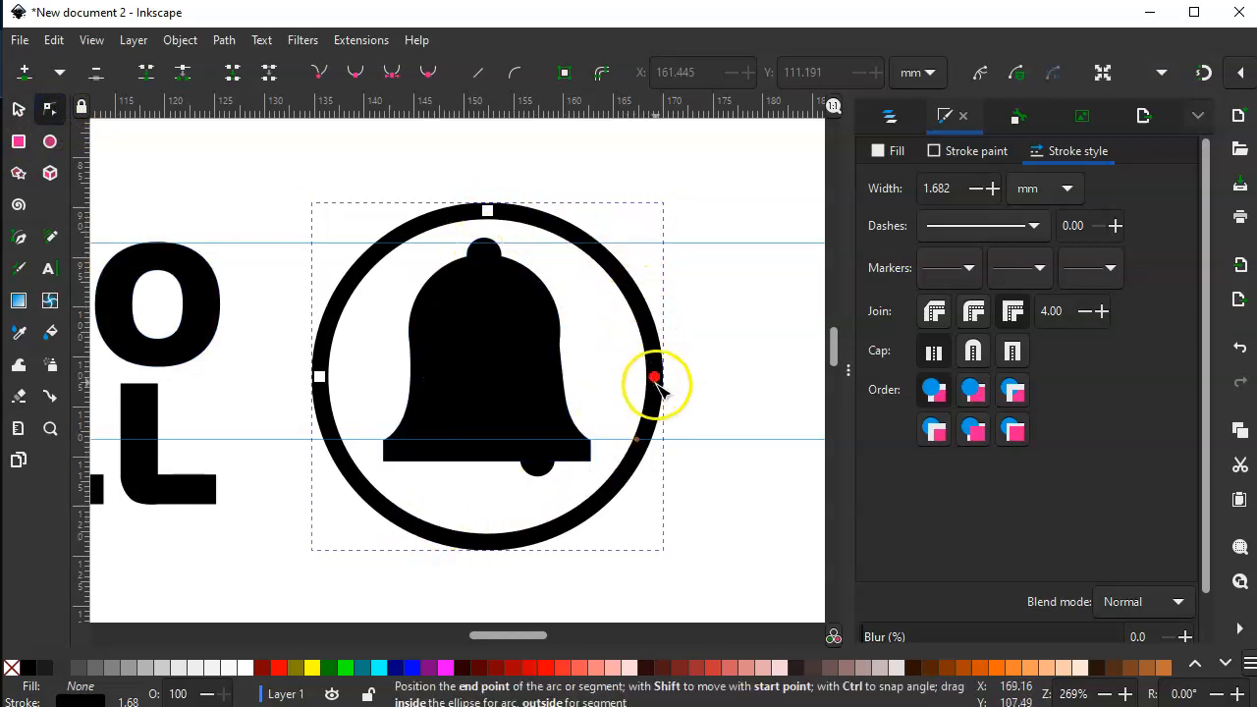
{"action": "left_click", "coordinate": [224, 40]}
{"action": "mouse_move", "coordinate": [261, 40]}
{"action": "left_click", "coordinate": [594, 137]}
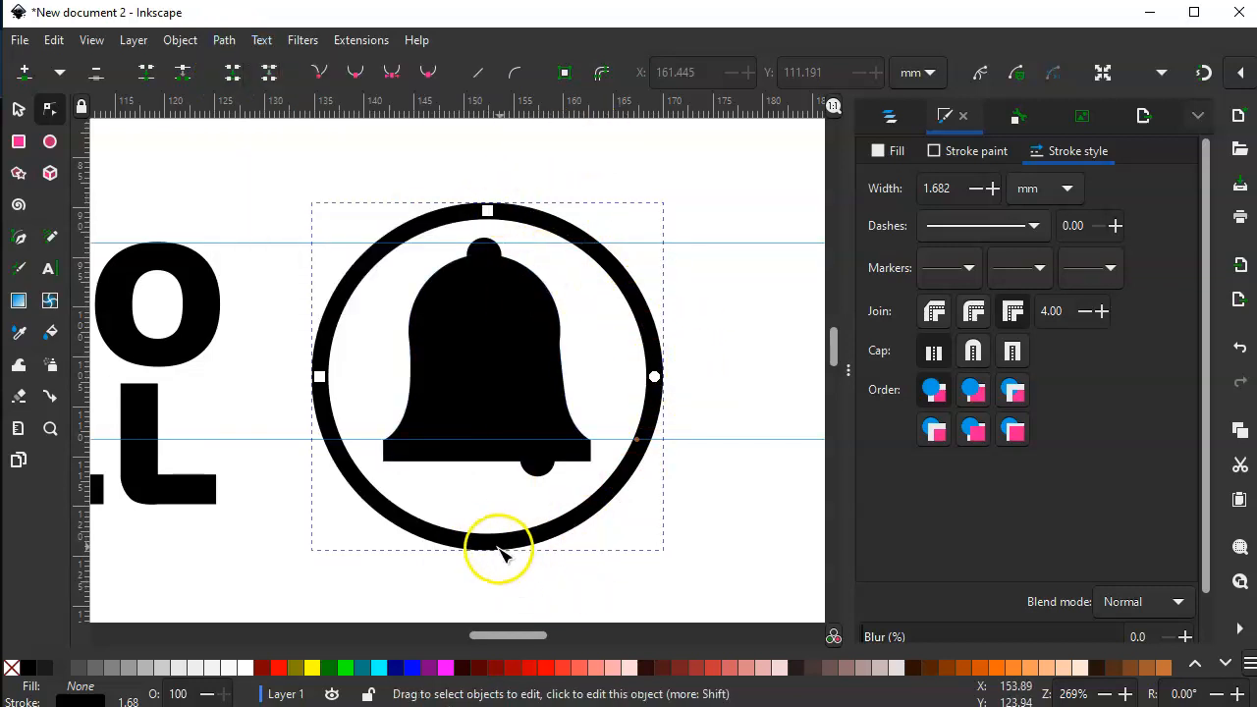
{"action": "left_click", "coordinate": [224, 41]}
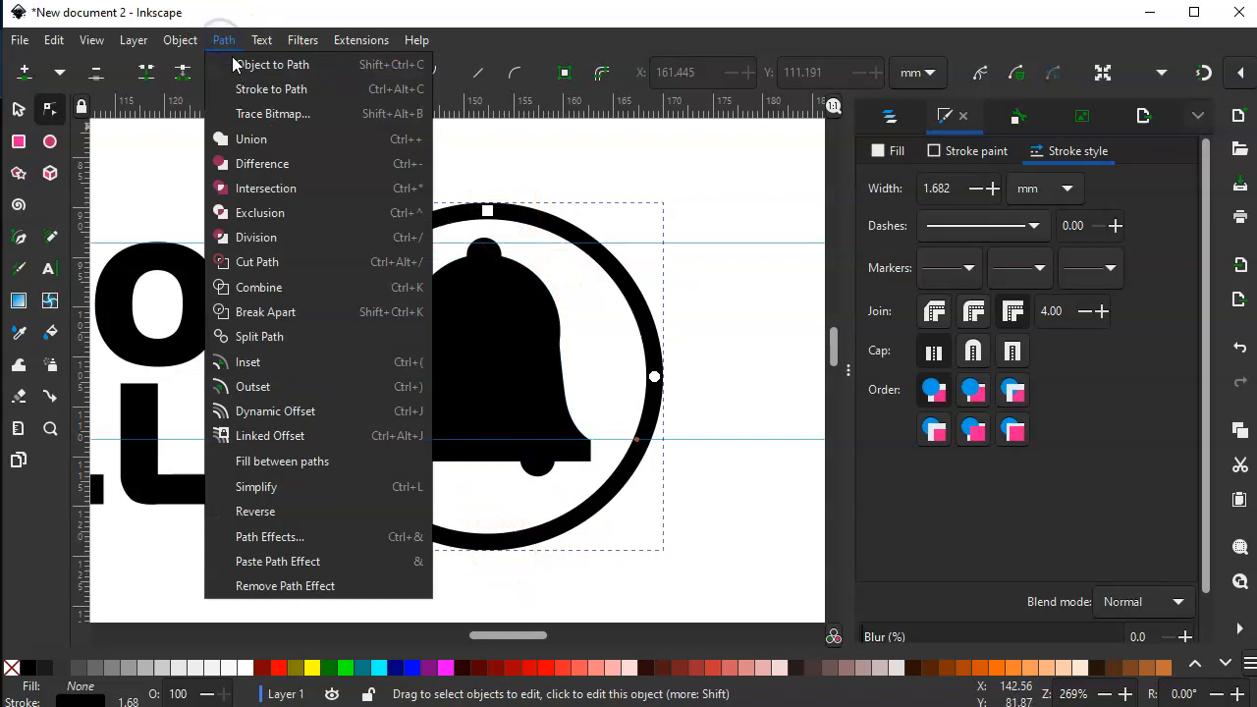
{"action": "left_click", "coordinate": [265, 64]}
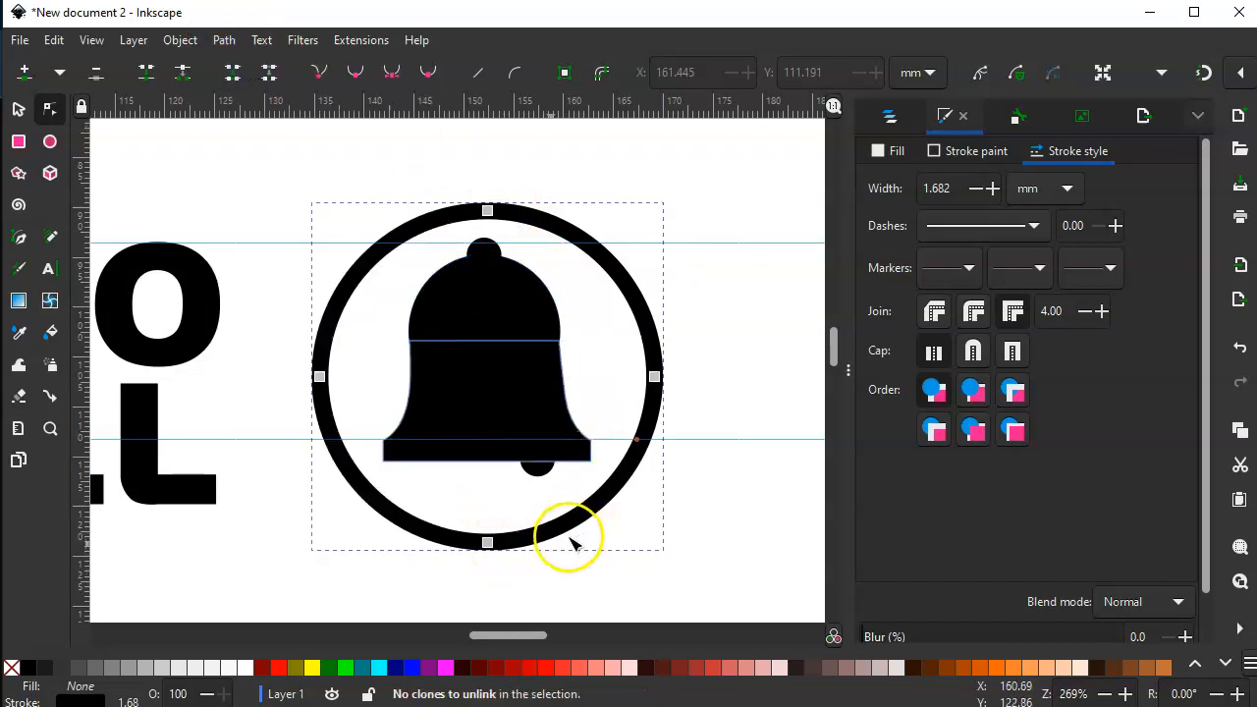
- Make the ring's lowest node a cusp, and add another cusp node on the lower right segment
{"action": "left_click", "coordinate": [488, 543]}
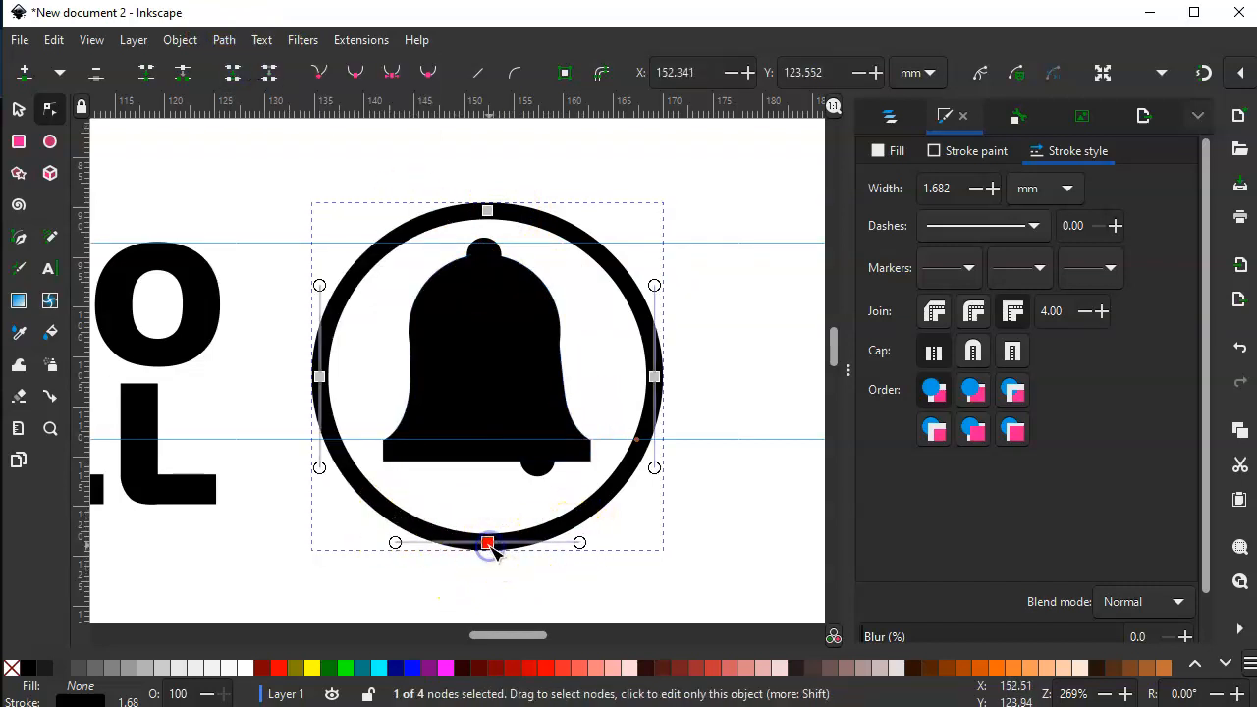
{"action": "left_click", "coordinate": [322, 76]}
{"action": "left_click", "coordinate": [565, 501]}
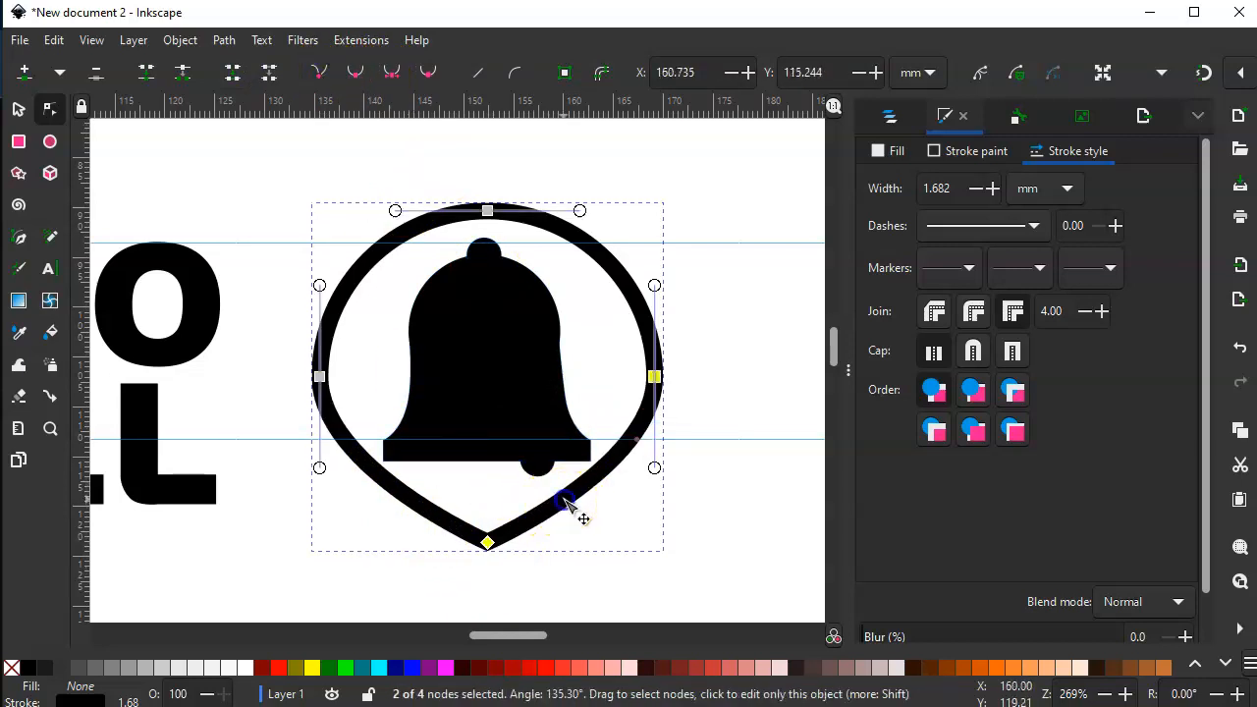
{"action": "double_click", "coordinate": [565, 500]}
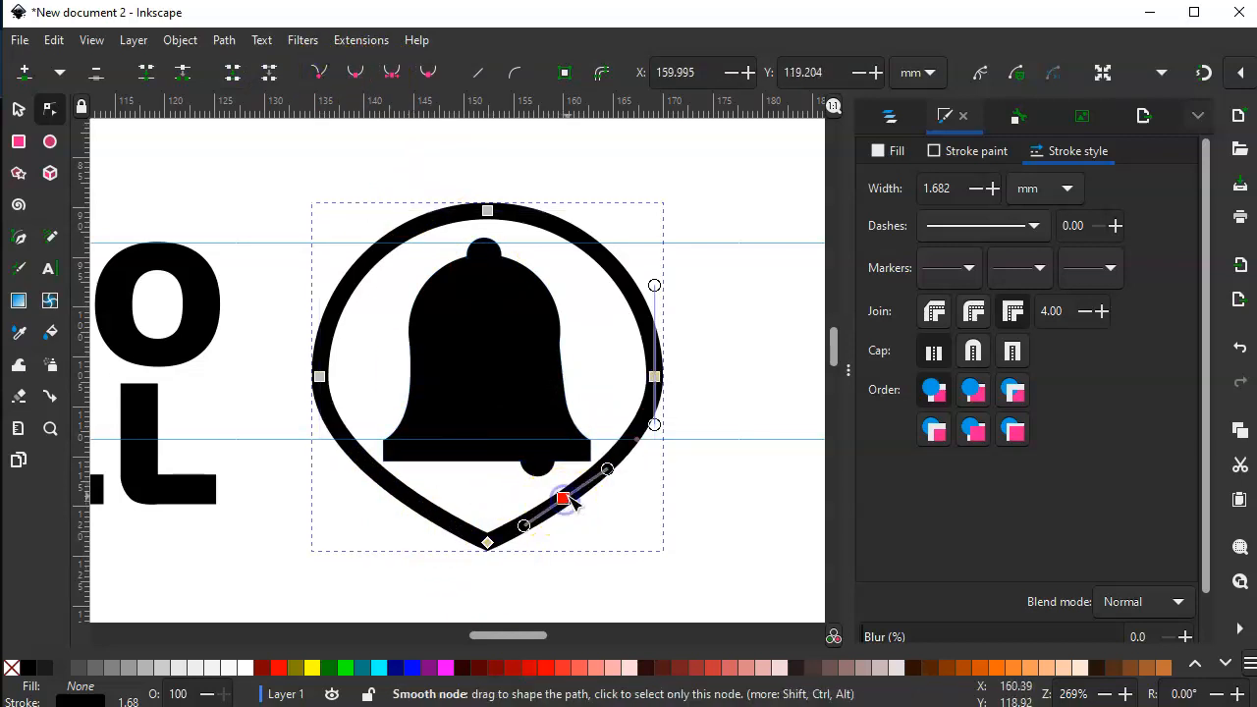
{"action": "left_click", "coordinate": [321, 75]}
- Move the two cusp nodes out to the lower left and lower right corners to form a flat-bottomed arch
{"action": "left_click_drag", "start_coordinate": [485, 541], "coordinate": [319, 532]}
{"action": "left_click", "coordinate": [563, 499]}
{"action": "left_click_drag", "start_coordinate": [563, 499], "coordinate": [658, 530]}
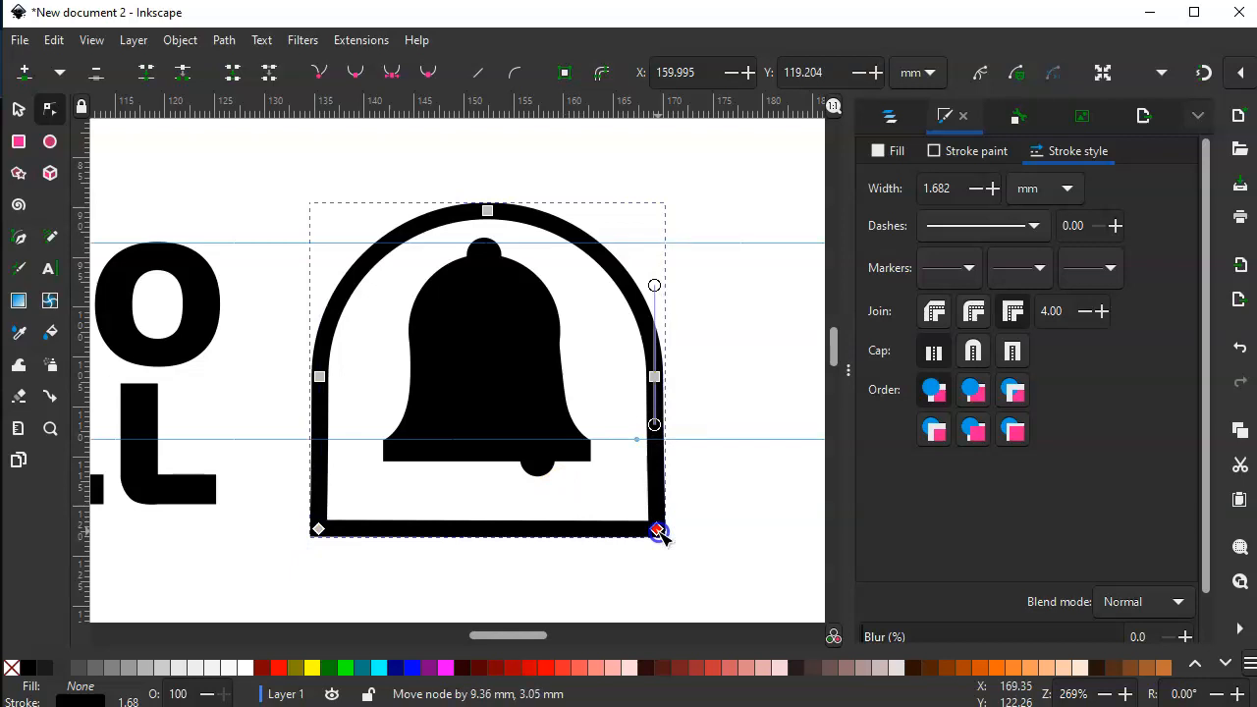
{"action": "left_click_drag", "start_coordinate": [658, 530], "coordinate": [658, 530]}
{"action": "left_click", "coordinate": [758, 456]}
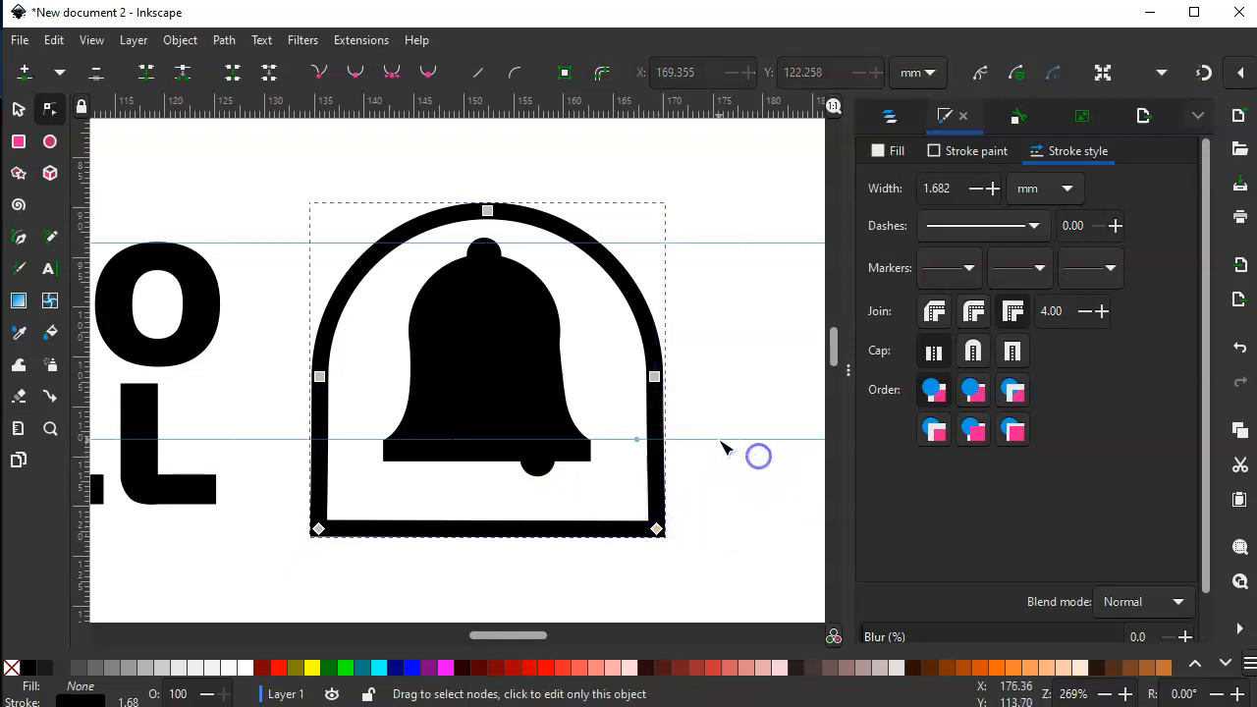
- Scale the arch outline down around the bell to about 29.1 by 31 mm
{"action": "left_click", "coordinate": [21, 109]}
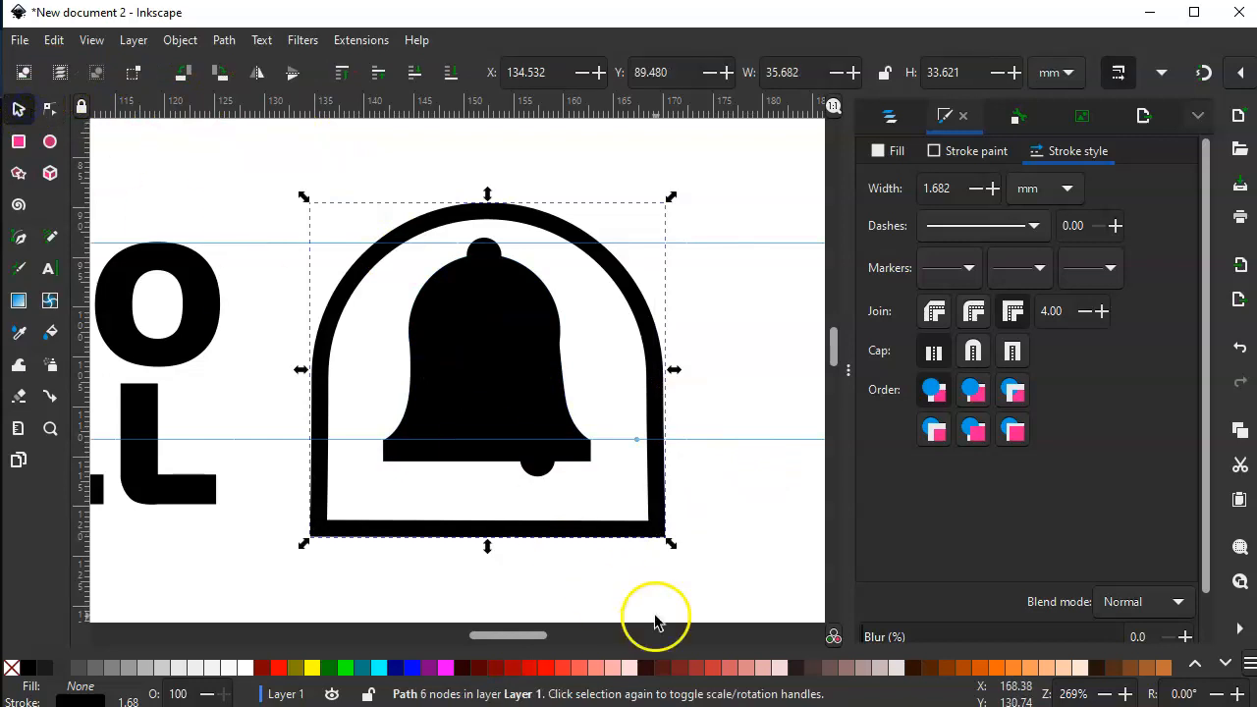
{"action": "left_click_drag", "start_coordinate": [303, 539], "coordinate": [334, 525]}
{"action": "left_click_drag", "start_coordinate": [662, 522], "coordinate": [634, 518]}
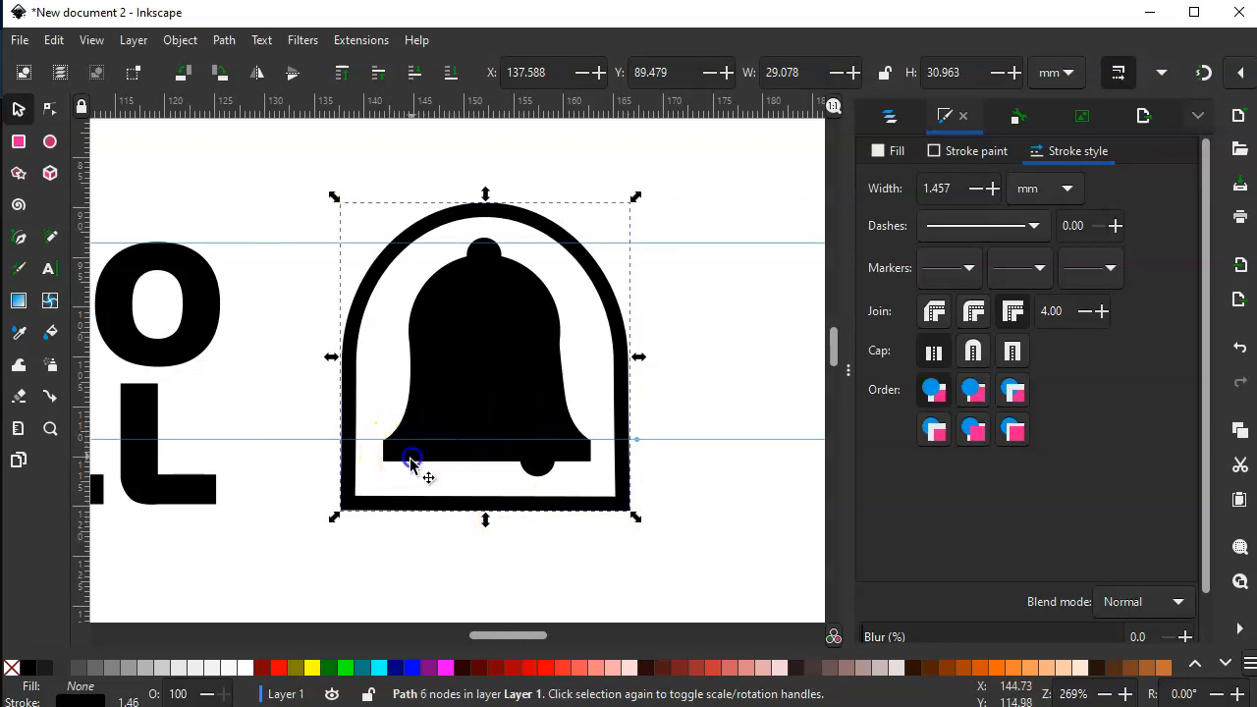
- Widen the bell's rim by moving the two lowest nodes on each side outward about 1 mm
{"action": "left_click", "coordinate": [413, 458]}
{"action": "left_click", "coordinate": [50, 108]}
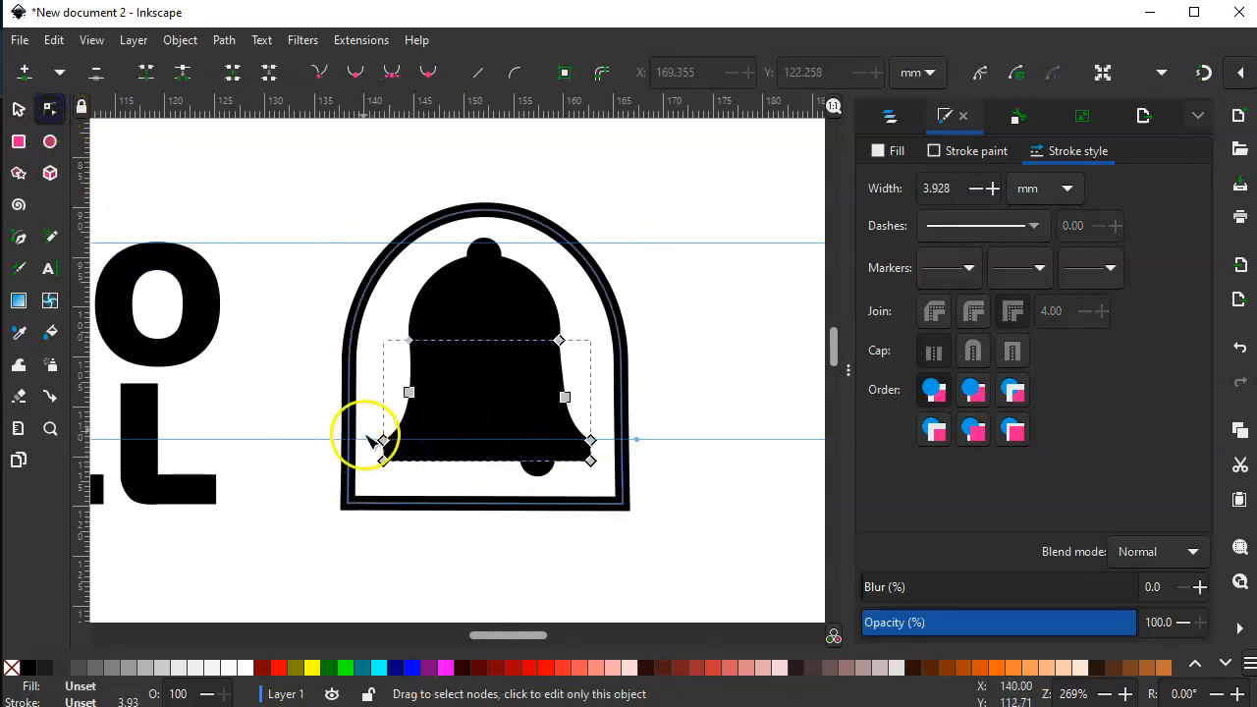
{"action": "left_click_drag", "start_coordinate": [385, 462], "coordinate": [401, 484]}
{"action": "key", "text": "Left"}
{"action": "left_click_drag", "start_coordinate": [606, 421], "coordinate": [583, 470]}
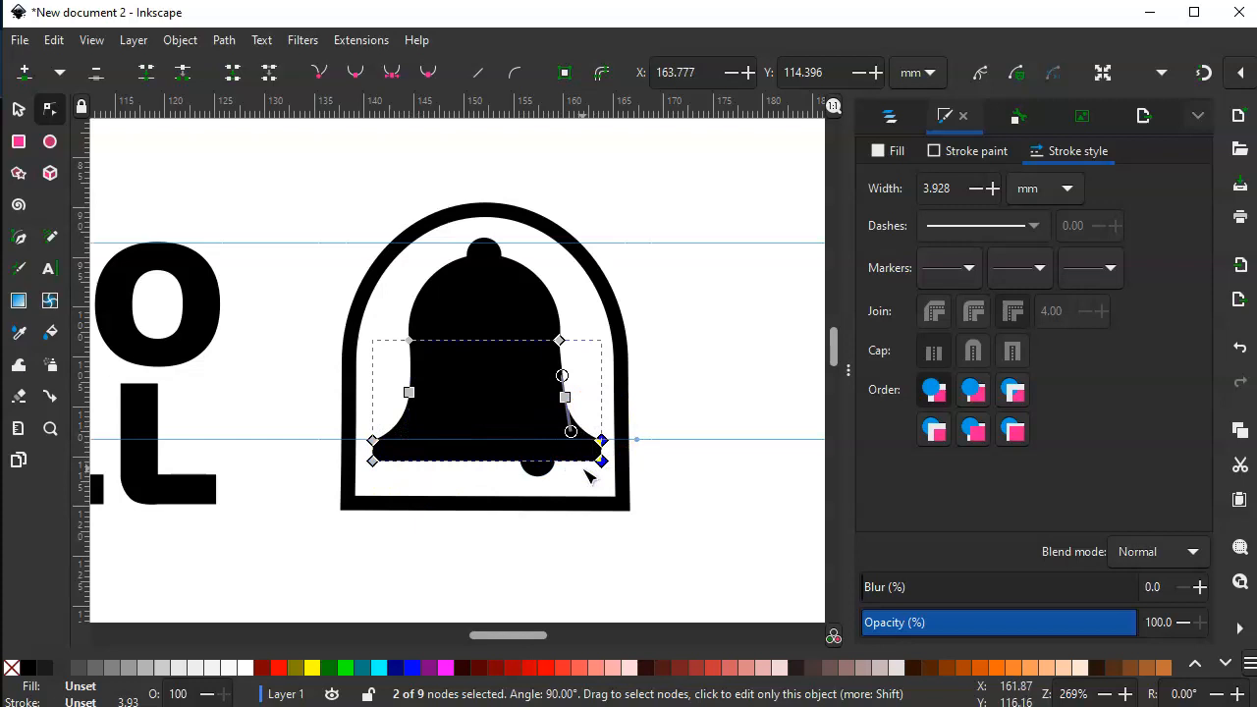
- Thicken the bell's rim by moving its two bottom corner nodes down to Y 116.516 mm
{"action": "left_click_drag", "start_coordinate": [359, 482], "coordinate": [617, 455]}
{"action": "key", "text": "Down"}
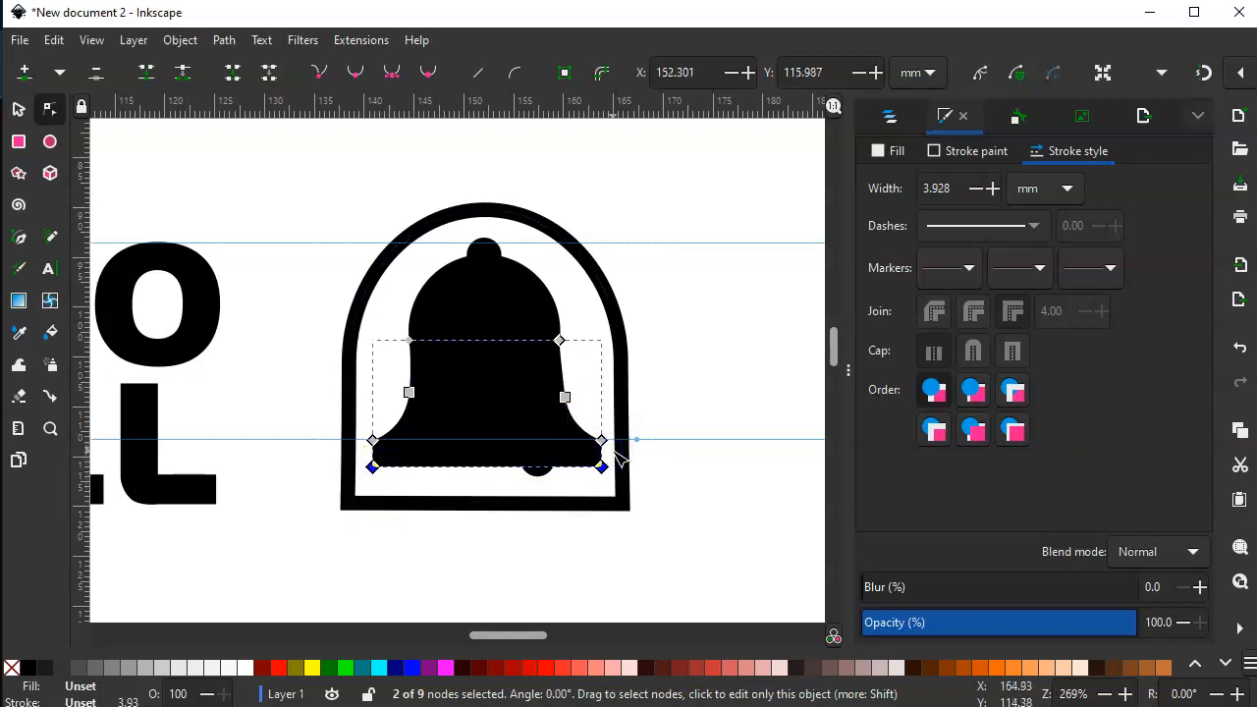
{"action": "key", "text": "Down"}
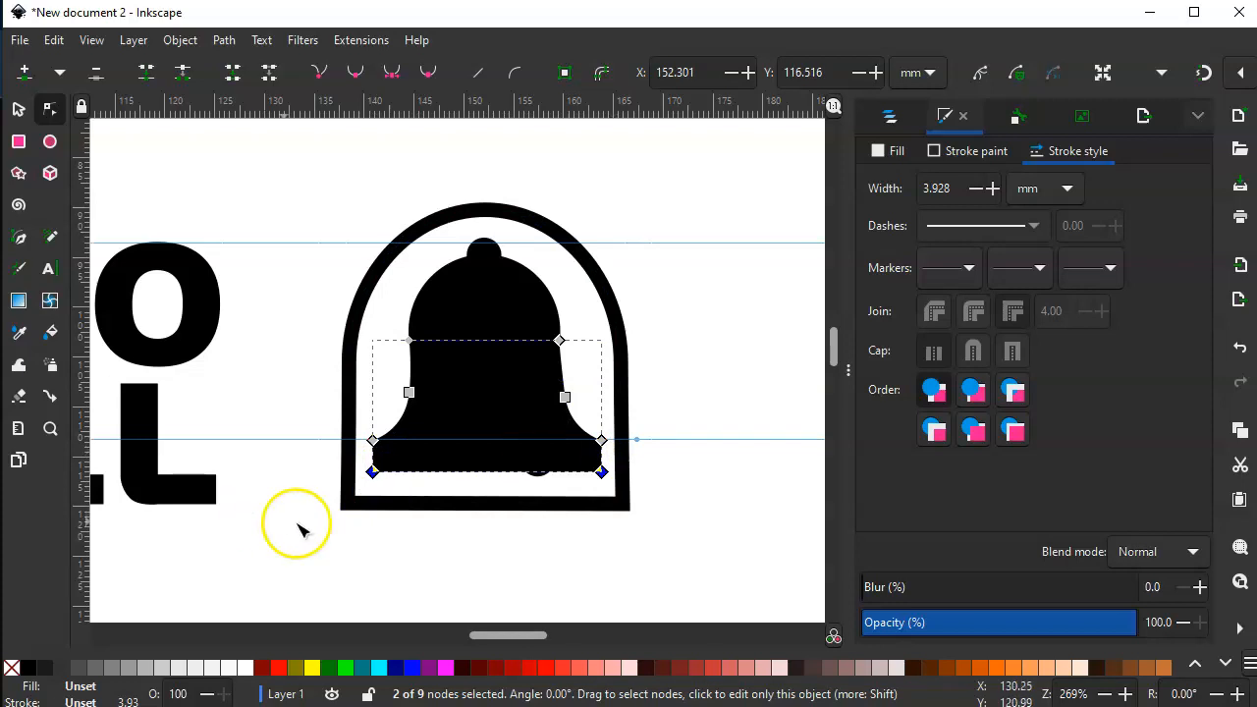
- Move the clapper circle down to Y 114.544 mm so it protrudes below the thicker rim, and deselect it
{"action": "key", "text": "s"}
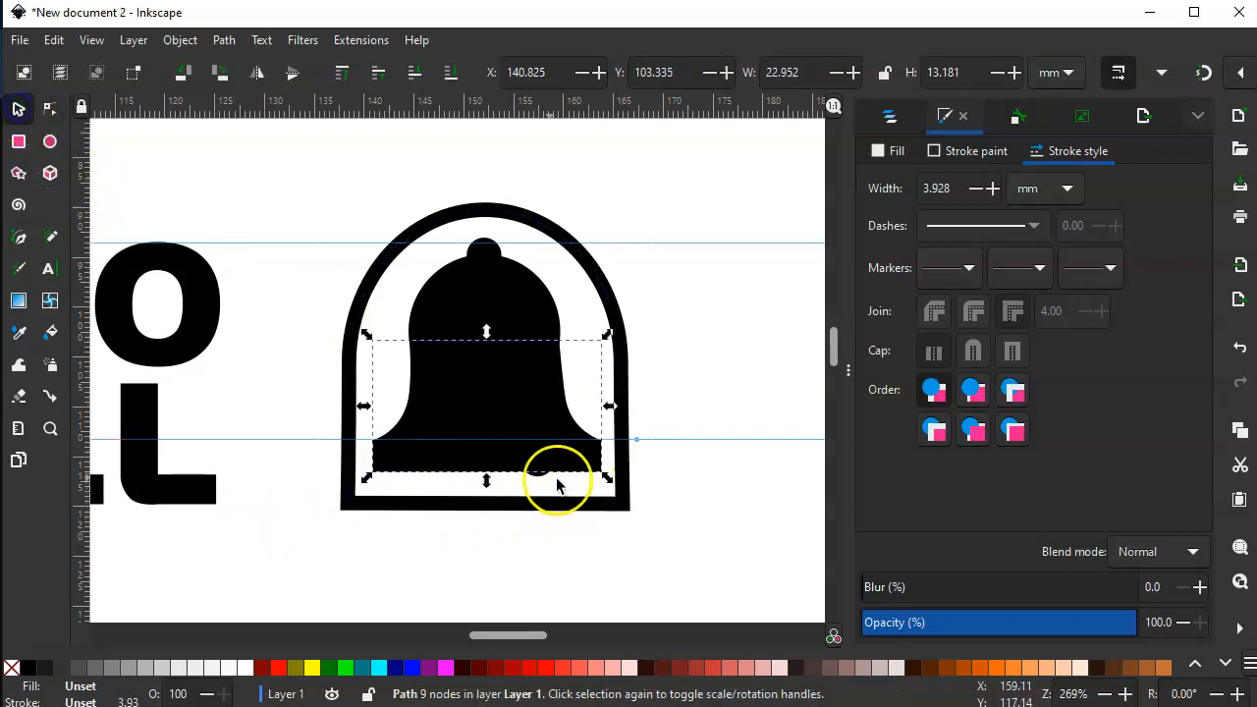
{"action": "left_click", "coordinate": [535, 477]}
{"action": "key", "text": "Down"}
{"action": "key", "text": "Down"}
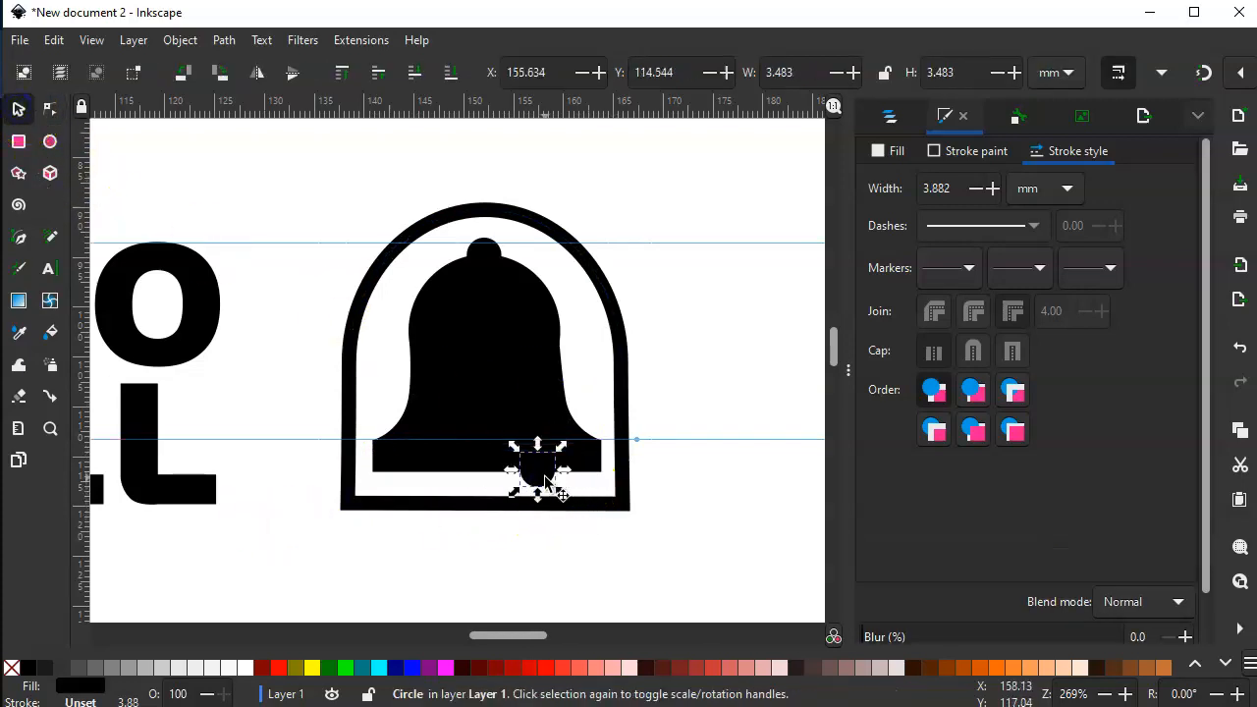
{"action": "left_click", "coordinate": [674, 432]}
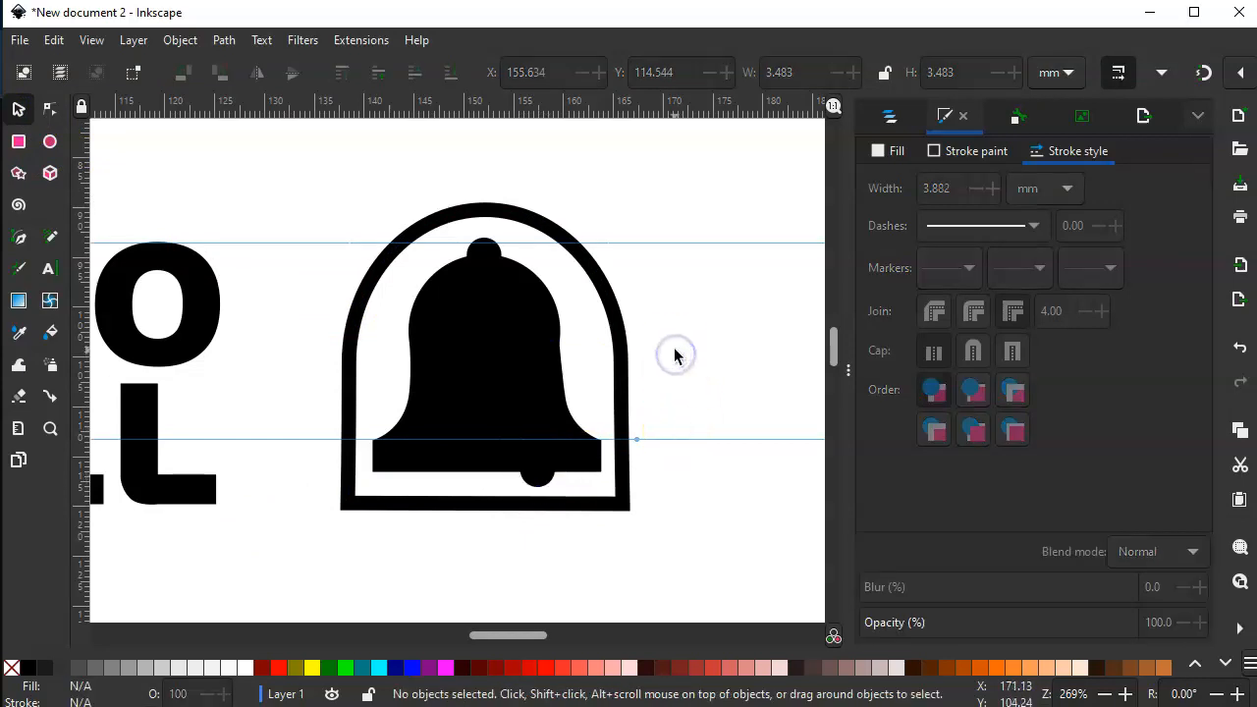
- Stretch the arch outline downward to a height of about 31.7 mm
{"action": "left_click", "coordinate": [623, 306]}
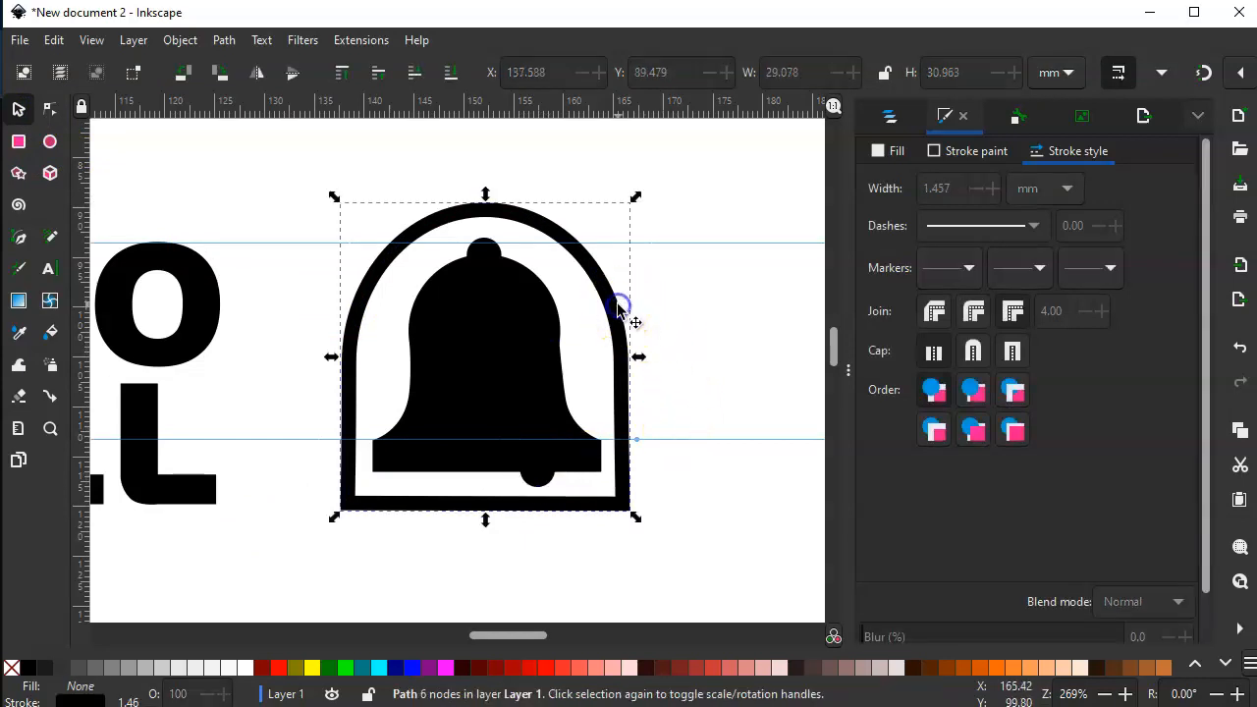
{"action": "left_click_drag", "start_coordinate": [485, 519], "coordinate": [485, 530]}
{"action": "left_click", "coordinate": [735, 366]}
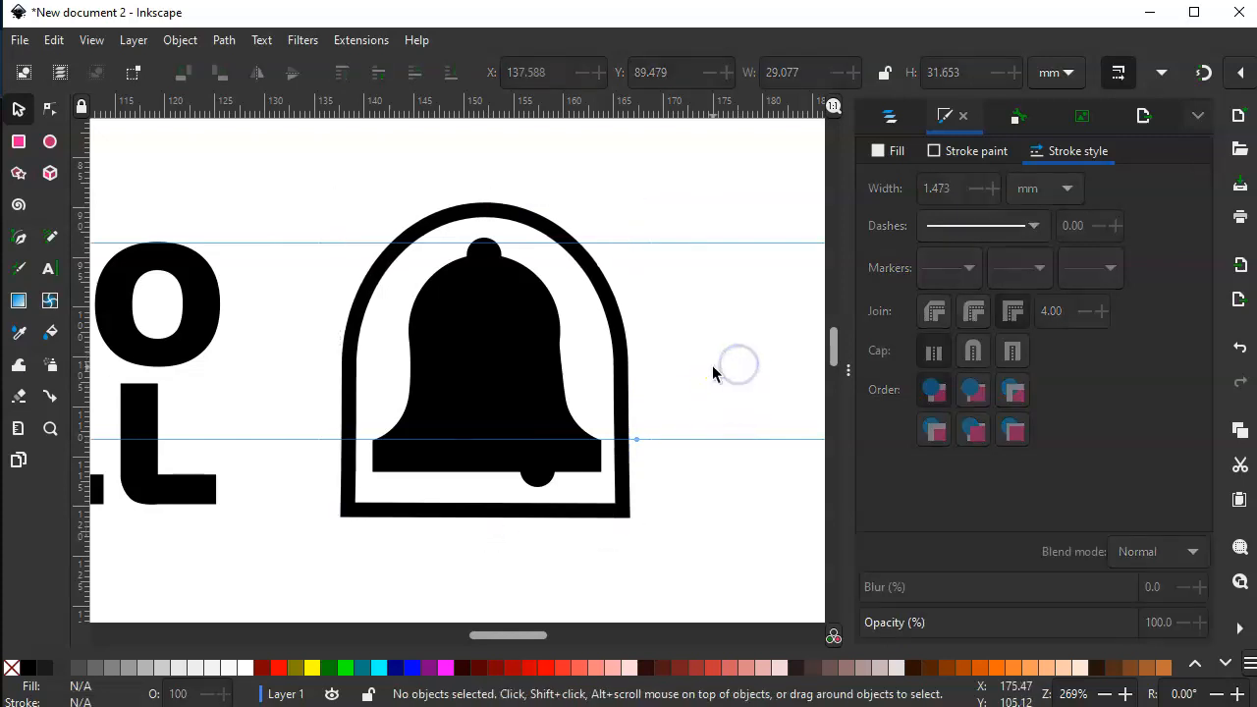
- Shift the clapper circle slightly right and down to about X 156.1, Y 114.7 mm, and deselect it
{"action": "left_click", "coordinate": [540, 480]}
{"action": "left_click_drag", "start_coordinate": [540, 482], "coordinate": [547, 487]}
{"action": "left_click", "coordinate": [676, 319]}
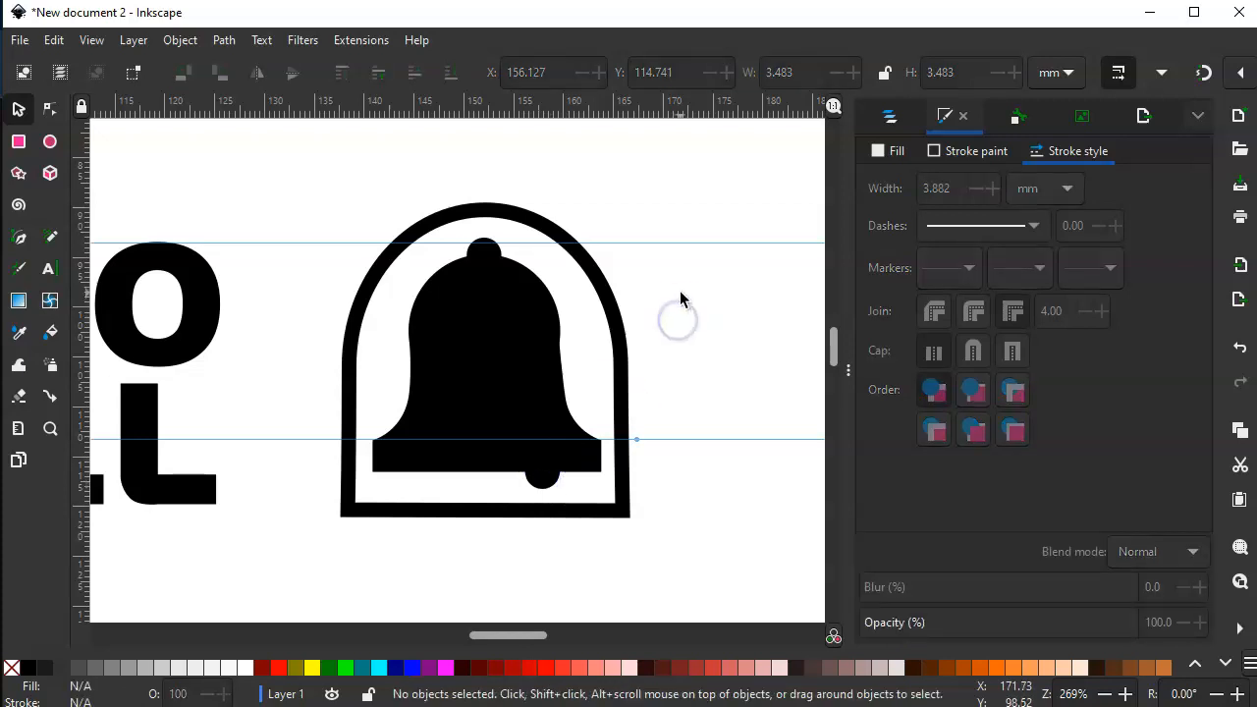
- Inspect the artwork's overlapping shapes in Outline display mode, and return to Normal display mode
{"action": "left_click", "coordinate": [92, 40]}
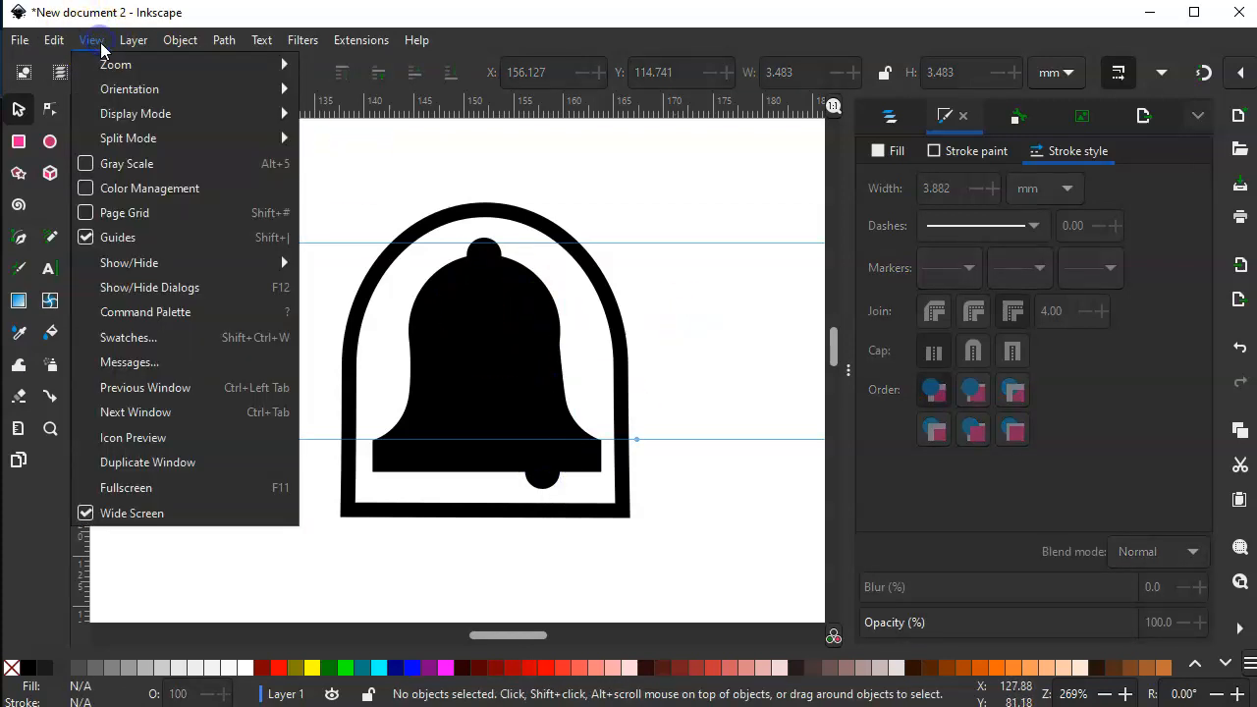
{"action": "mouse_move", "coordinate": [128, 113]}
{"action": "left_click", "coordinate": [334, 137]}
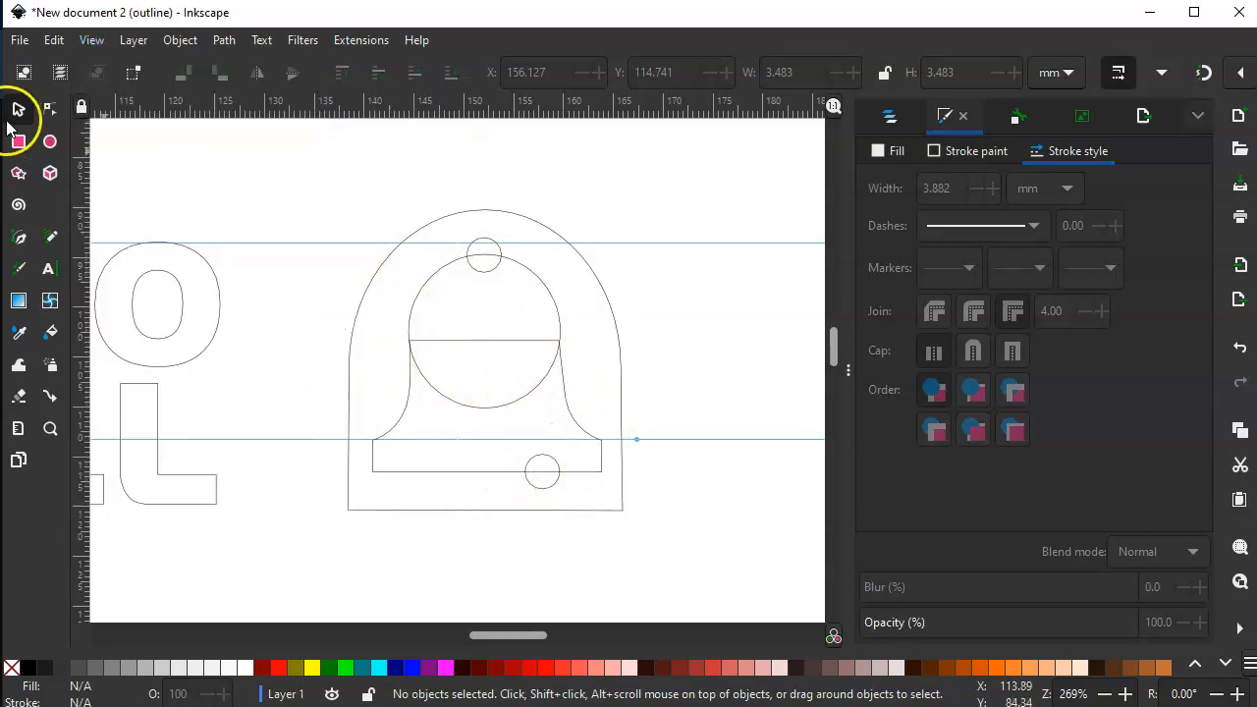
{"action": "left_click", "coordinate": [93, 40]}
{"action": "mouse_move", "coordinate": [108, 113]}
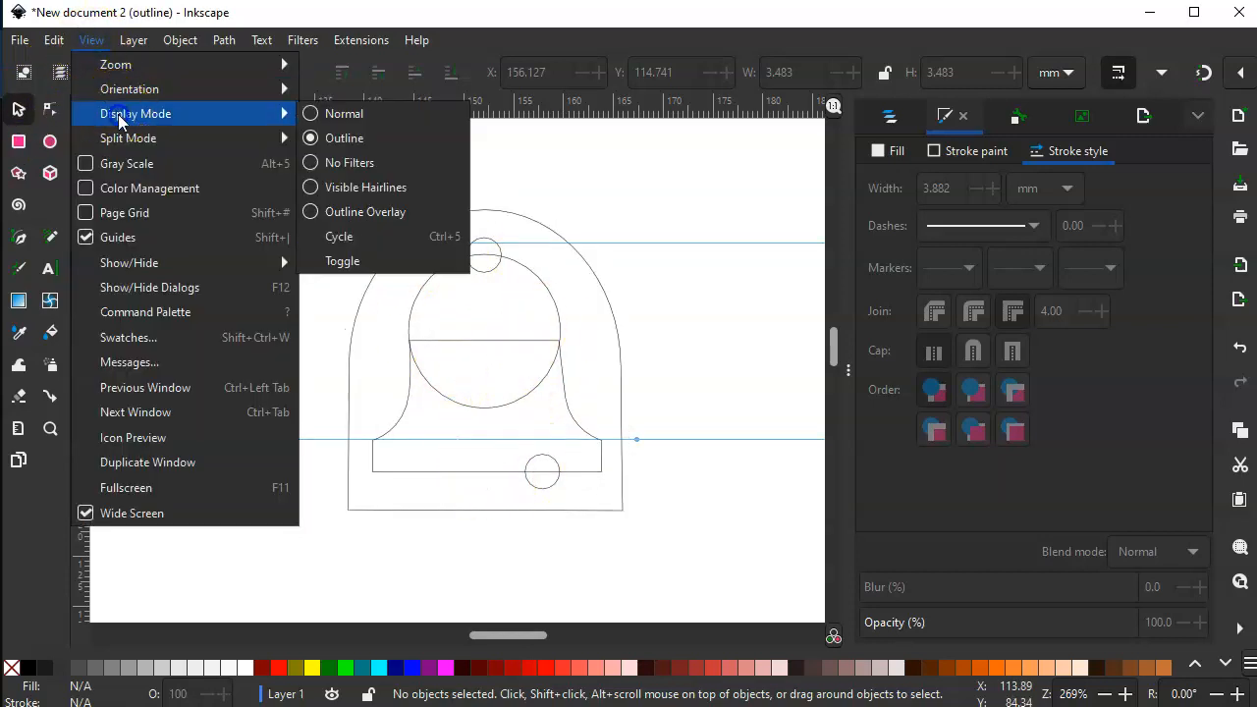
{"action": "left_click", "coordinate": [369, 115]}
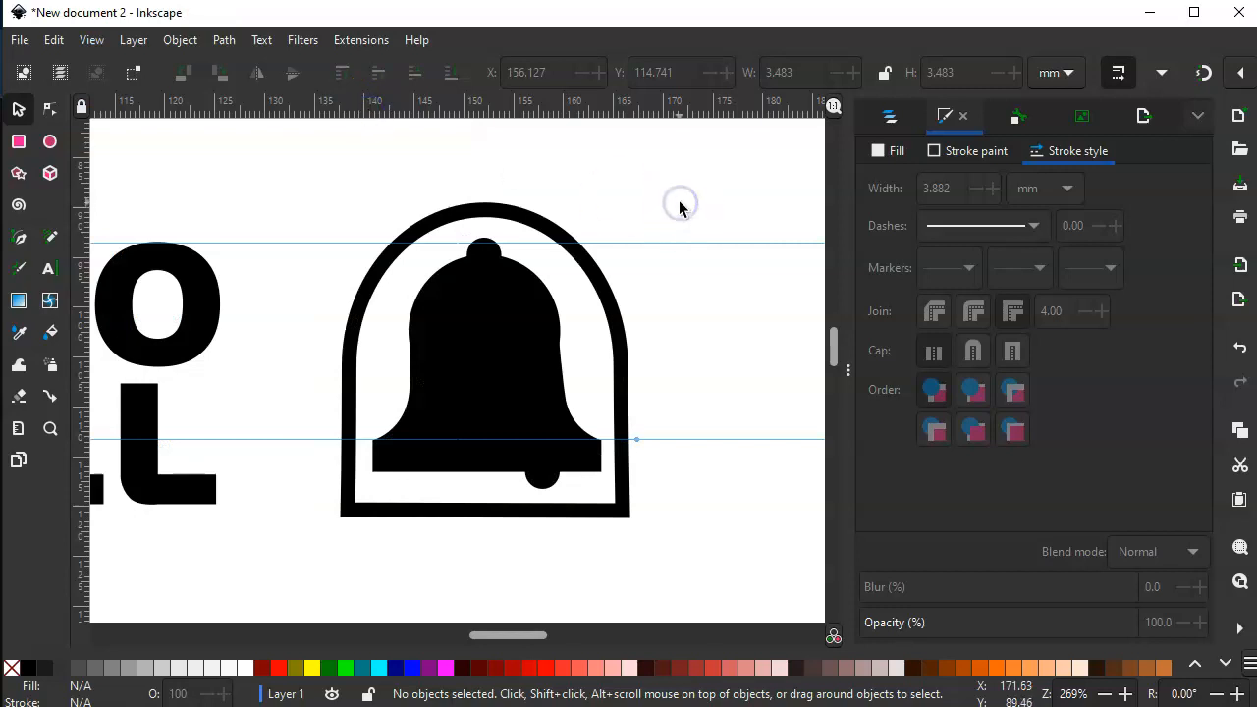
- Move the whole bell icon above the customized TACO BELL wordmark, placing the arch outline at about X 88, Y 58 mm, and deselect it
{"action": "key", "text": "minus"}
{"action": "key", "text": "minus"}
{"action": "key", "text": "minus"}
{"action": "key", "text": "n"}
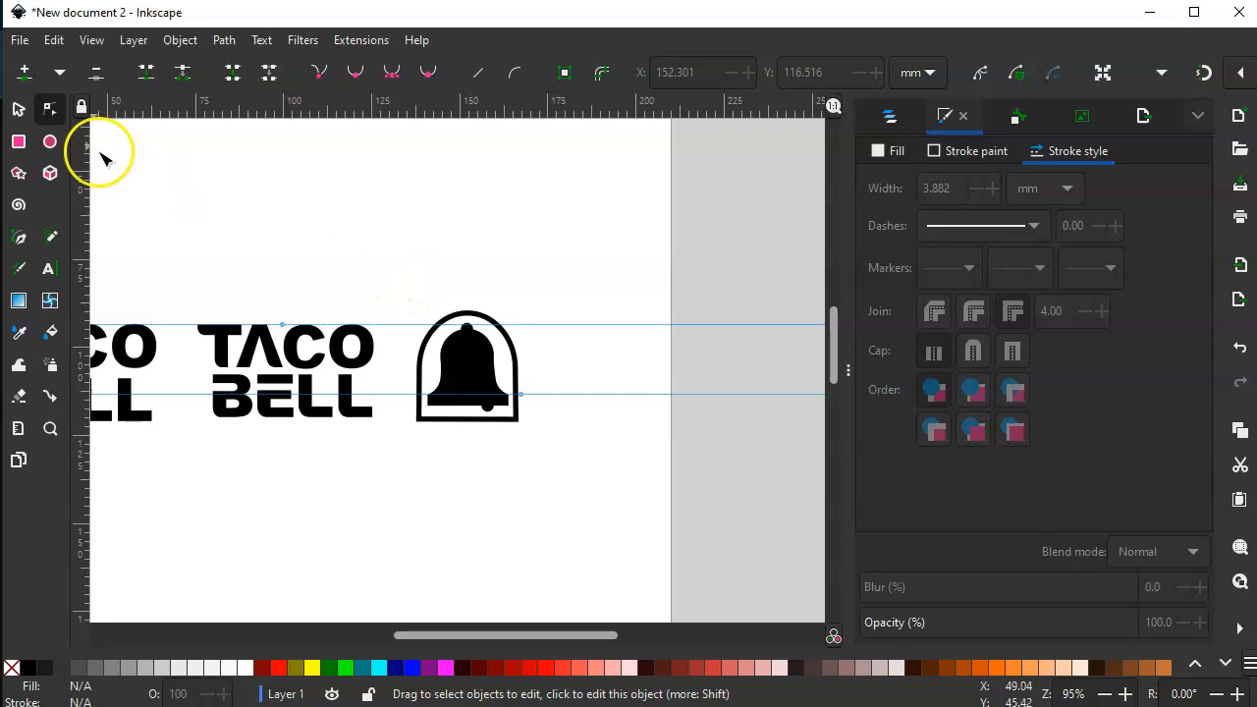
{"action": "left_click", "coordinate": [17, 111]}
{"action": "left_click_drag", "start_coordinate": [380, 273], "coordinate": [563, 451]}
{"action": "left_click_drag", "start_coordinate": [481, 368], "coordinate": [304, 262]}
{"action": "left_click", "coordinate": [417, 245]}
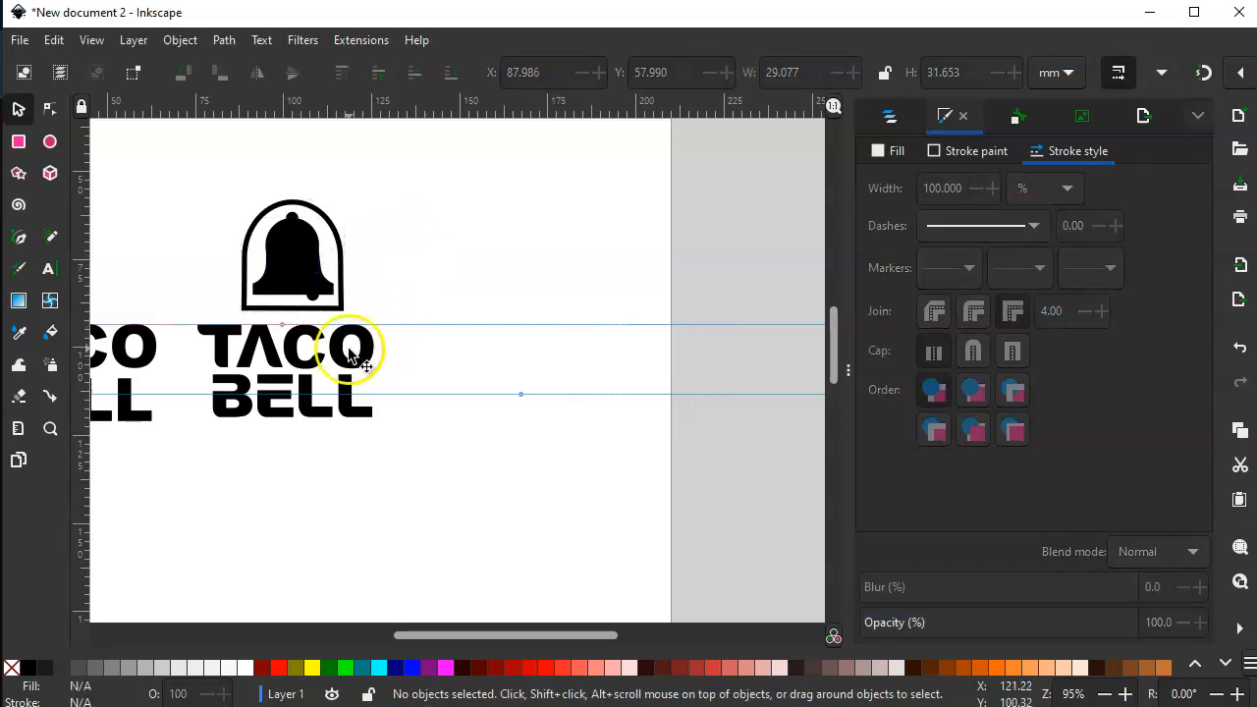
{"action": "left_click", "coordinate": [220, 351]}
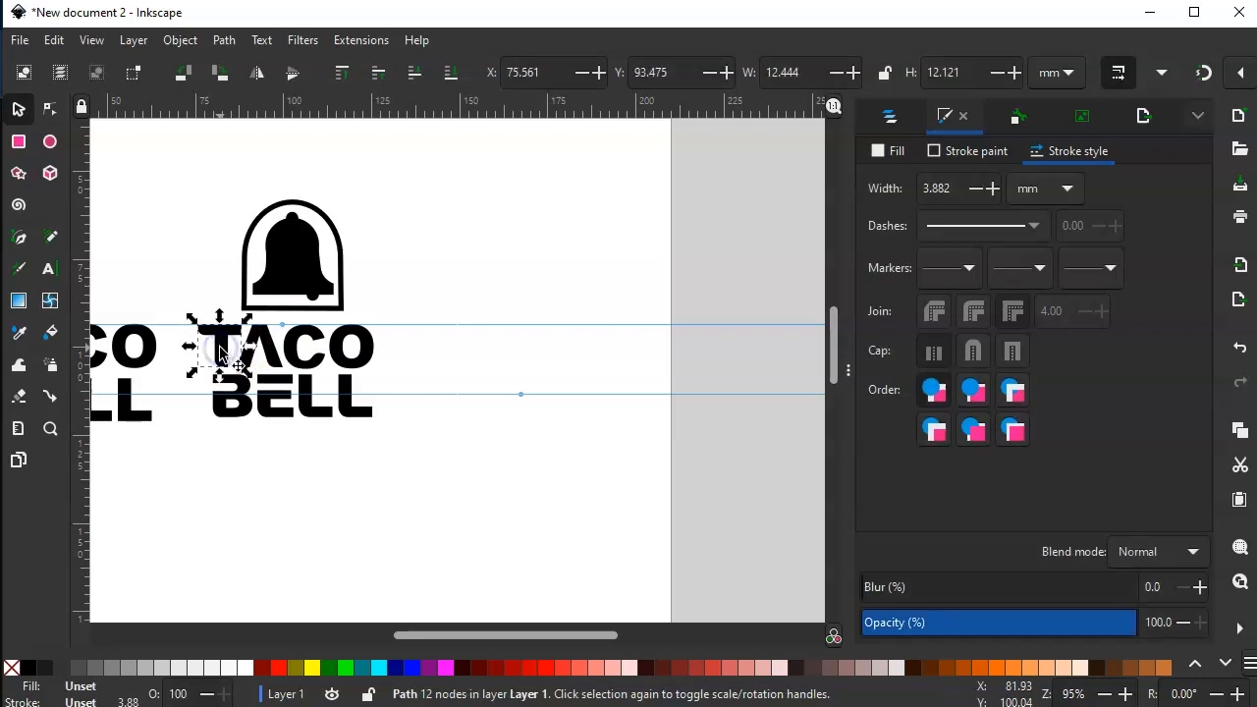
{"action": "left_click", "coordinate": [398, 247]}
{"action": "key", "text": "space"}
{"action": "left_click", "coordinate": [555, 567]}
{"action": "key", "text": "space"}
{"action": "key", "text": "plus"}
{"action": "left_click_drag", "start_coordinate": [649, 341], "coordinate": [766, 294]}
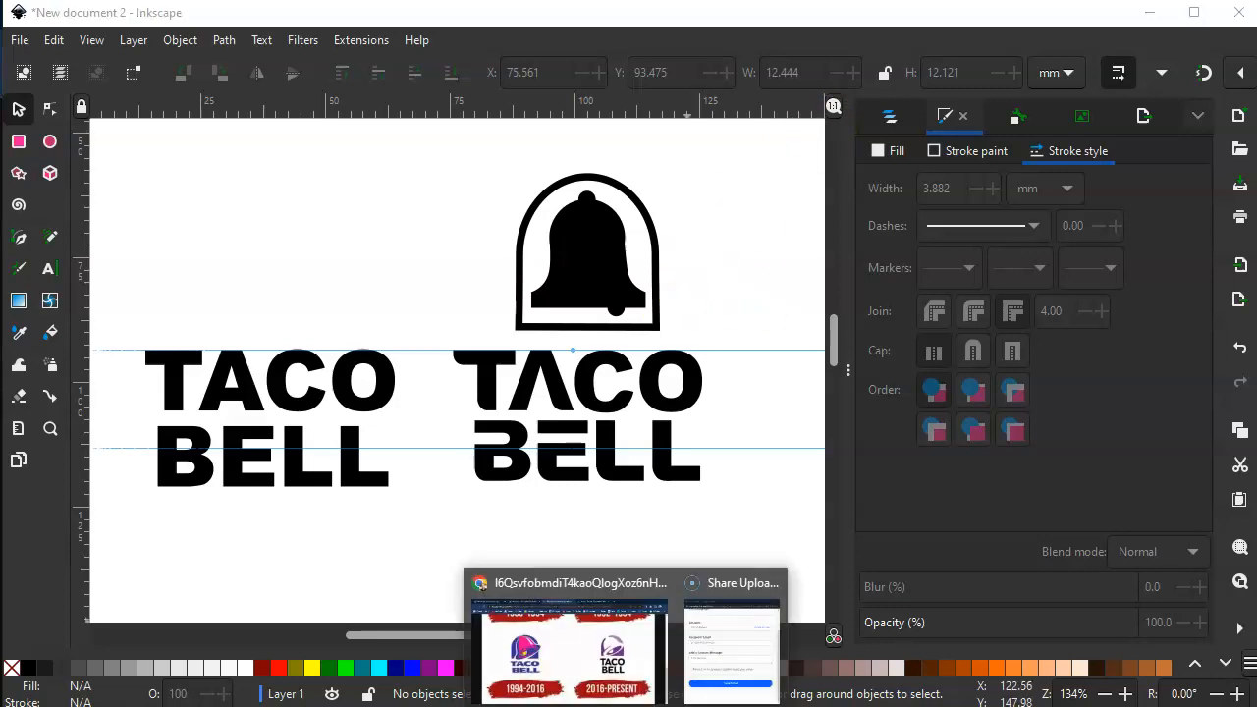
- Switch to Chrome, review the Taco Bell logo versions from 1962 to the present for colours and lettering, and return to Inkscape
{"action": "left_click", "coordinate": [593, 658]}
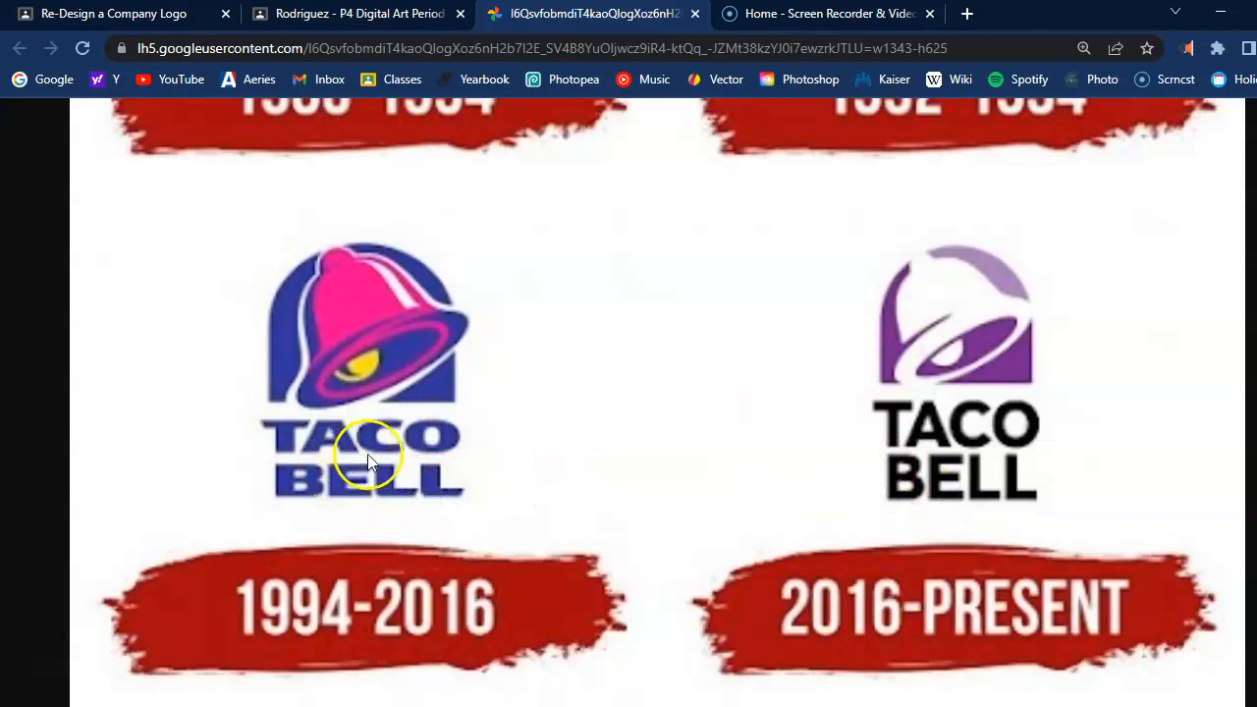
{"action": "scroll", "coordinate": [461, 501], "scroll_direction": "up", "scroll_amount": 4}
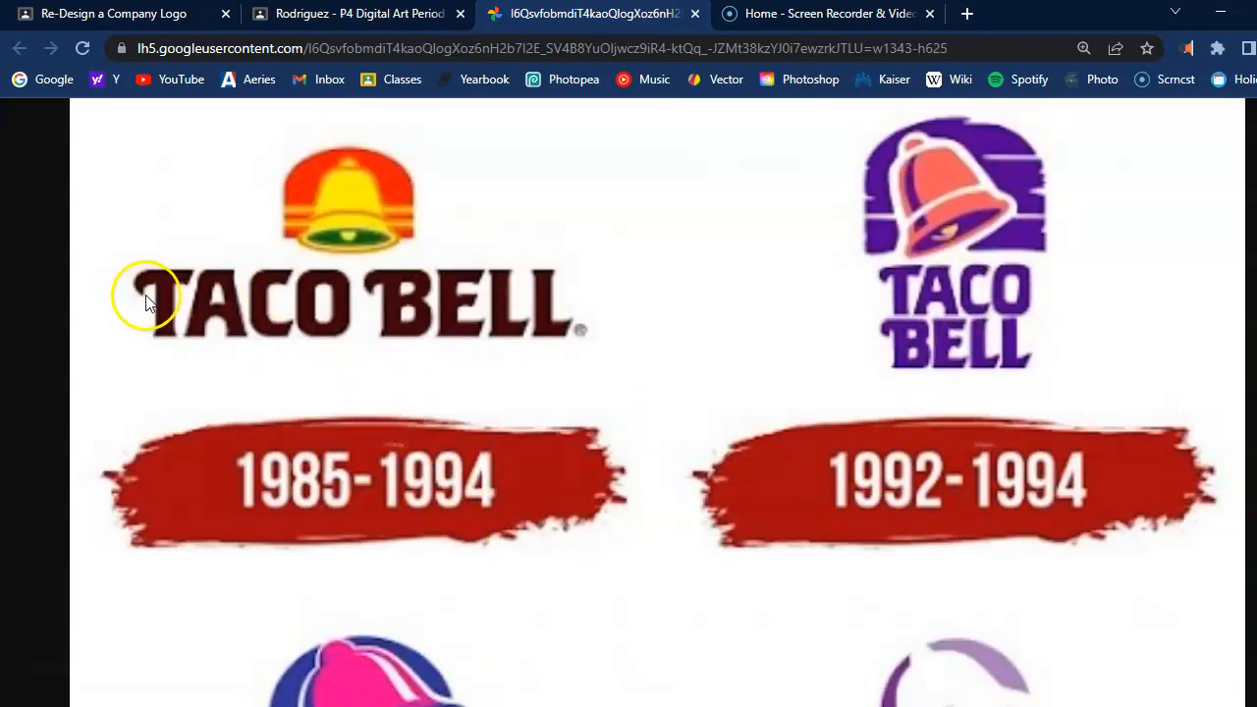
{"action": "scroll", "coordinate": [807, 408], "scroll_direction": "up", "scroll_amount": 1}
{"action": "scroll", "coordinate": [766, 442], "scroll_direction": "up", "scroll_amount": 5}
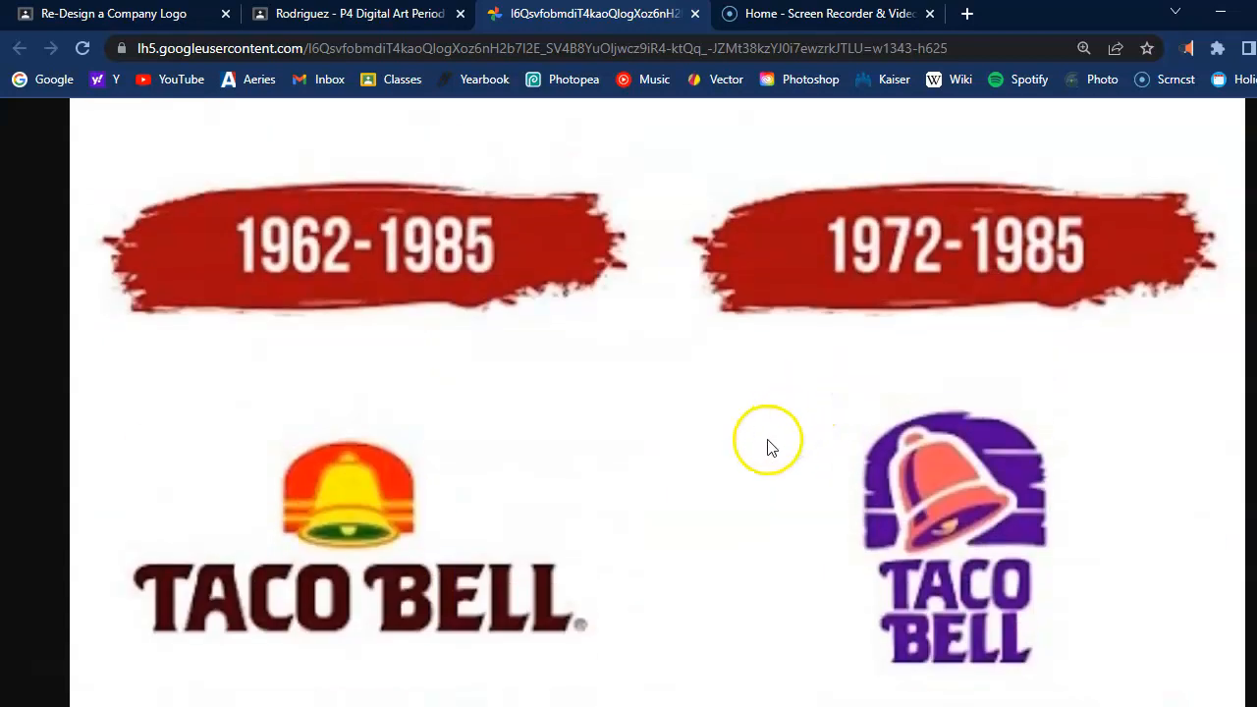
{"action": "scroll", "coordinate": [766, 447], "scroll_direction": "down", "scroll_amount": 6}
{"action": "scroll", "coordinate": [767, 459], "scroll_direction": "down", "scroll_amount": 4}
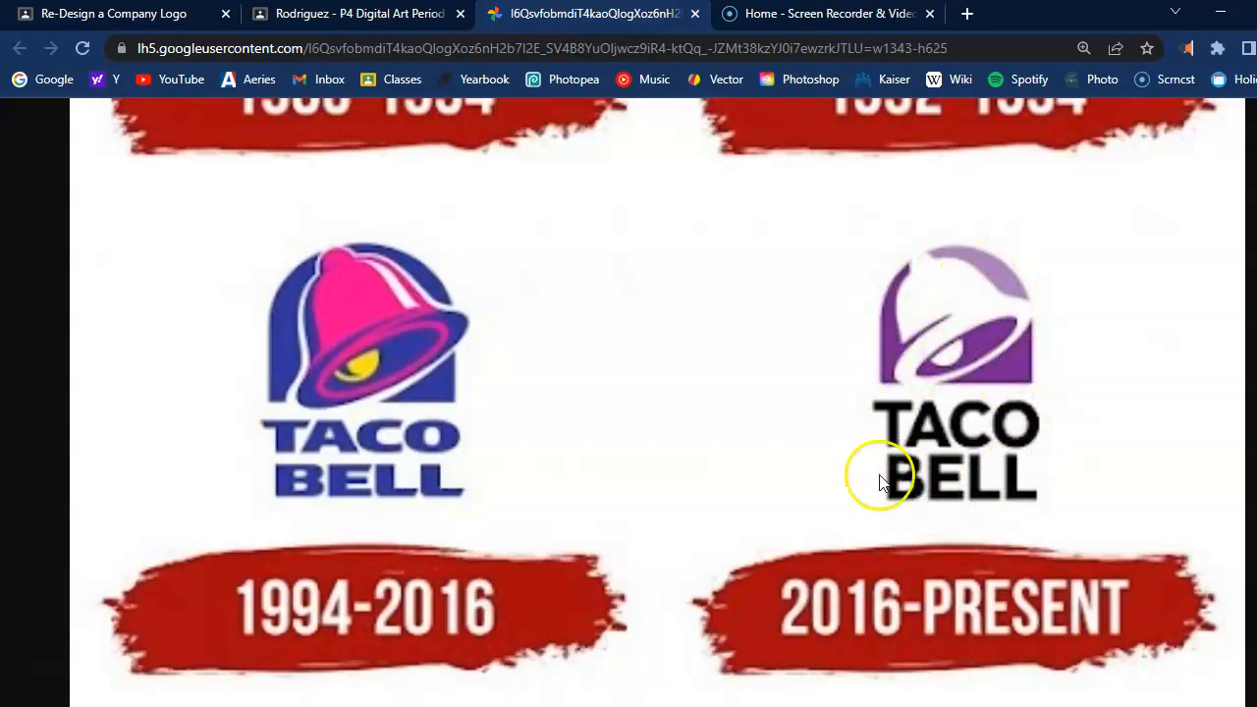
{"action": "key", "text": "alt+Tab"}
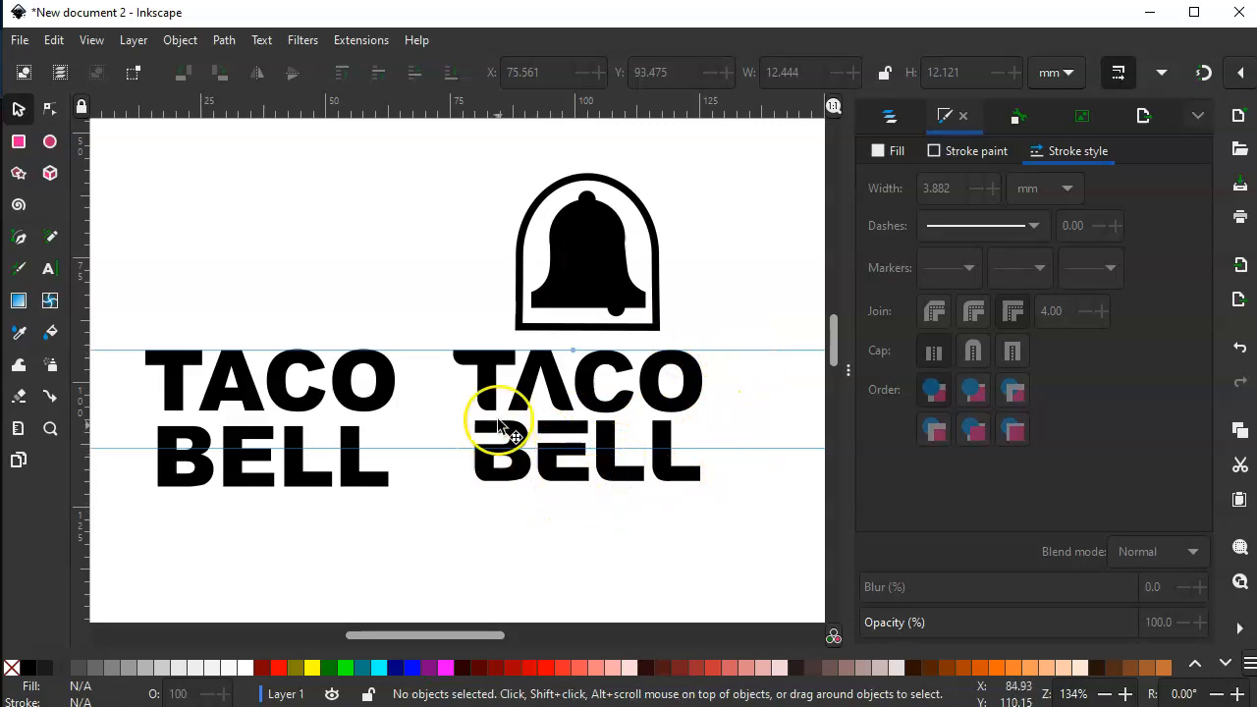
- Give the customized wordmark's letter T a flat purple fill, 631a88ff
{"action": "left_click", "coordinate": [491, 366]}
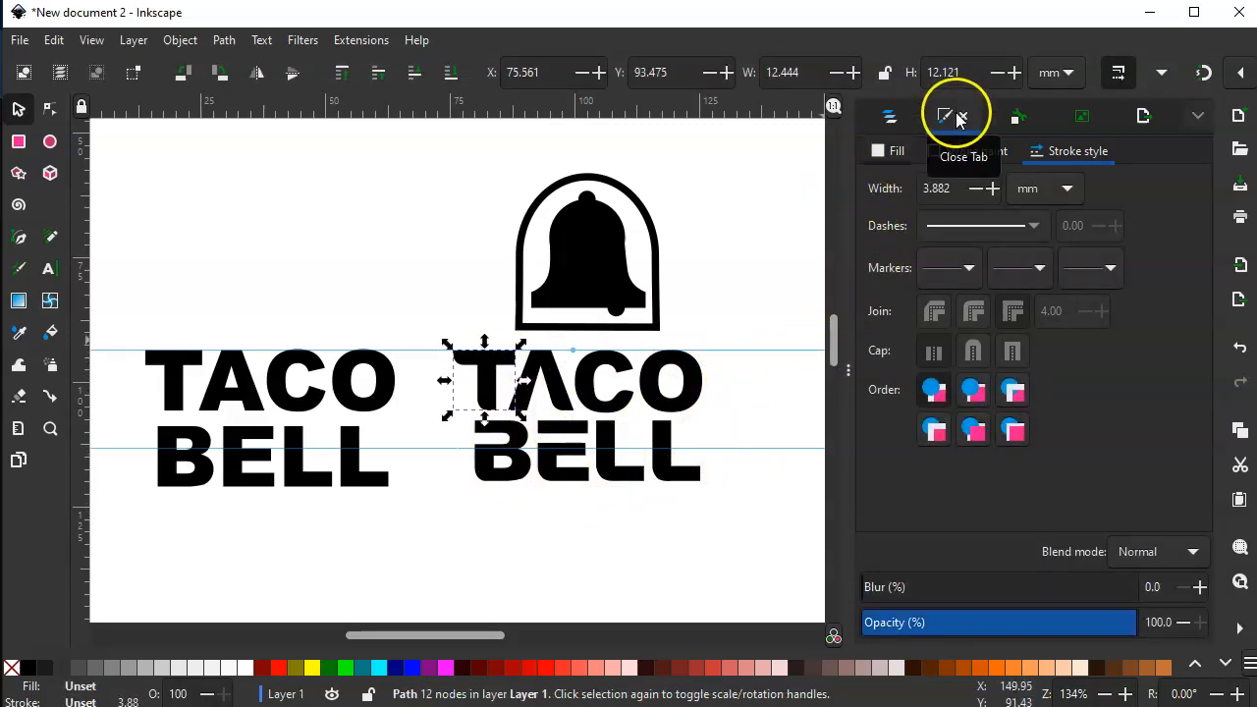
{"action": "left_click", "coordinate": [896, 153]}
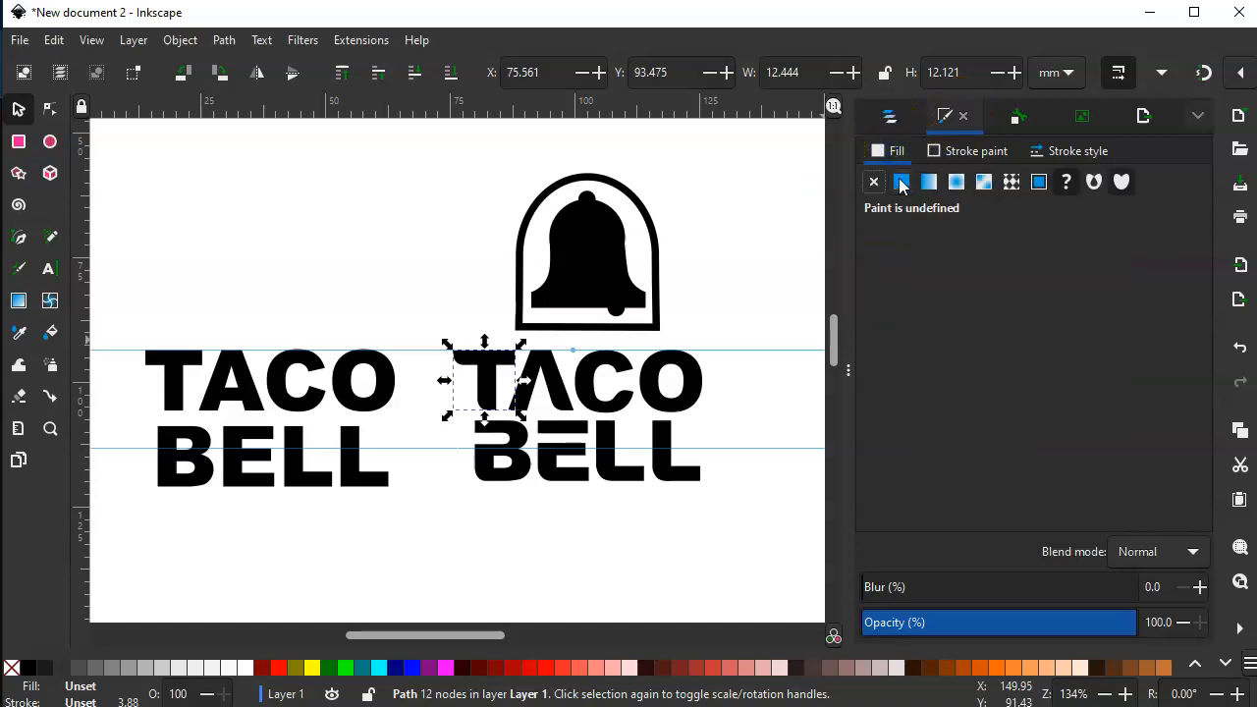
{"action": "left_click", "coordinate": [901, 183]}
{"action": "mouse_move", "coordinate": [1048, 364]}
{"action": "left_mouse_down"}
{"action": "mouse_move", "coordinate": [1037, 380]}
{"action": "mouse_move", "coordinate": [1046, 339]}
{"action": "left_mouse_up"}
{"action": "left_click", "coordinate": [1036, 343]}
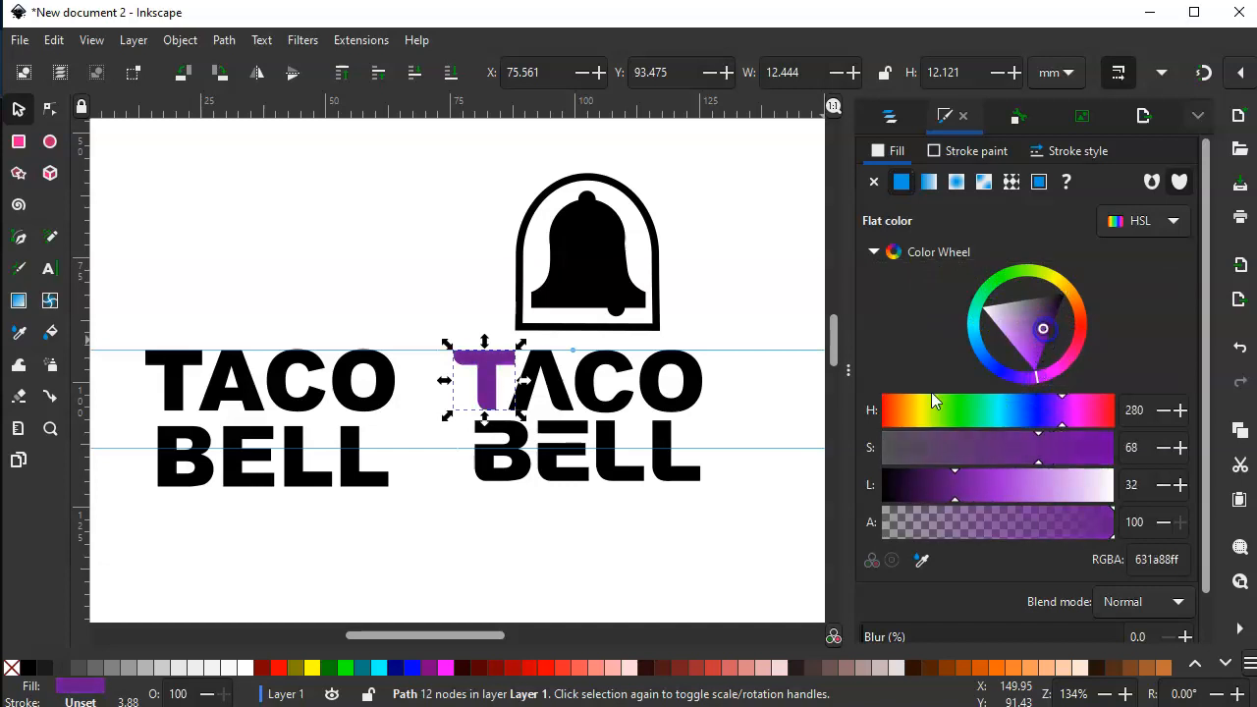
- Apply the flat purple fill 631a88ff to all eight letters of the customized wordmark
{"action": "left_click", "coordinate": [554, 386]}
{"action": "left_click_drag", "start_coordinate": [439, 512], "coordinate": [744, 334]}
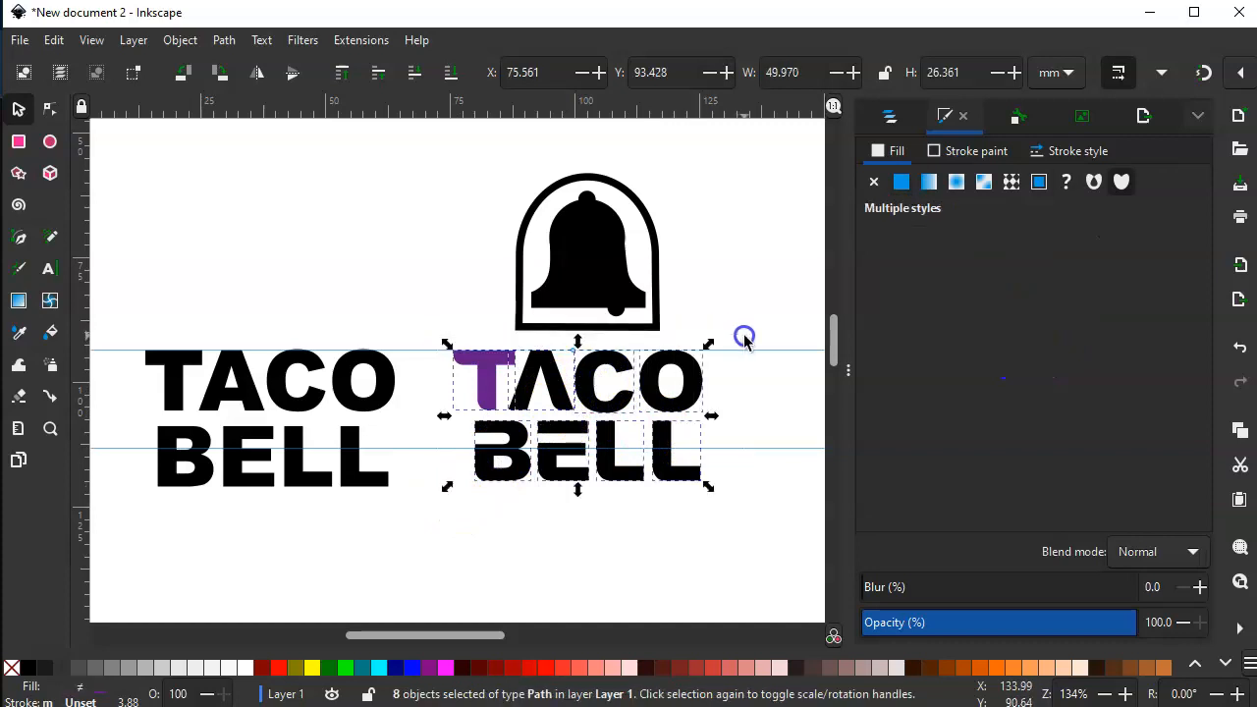
{"action": "left_click", "coordinate": [901, 185]}
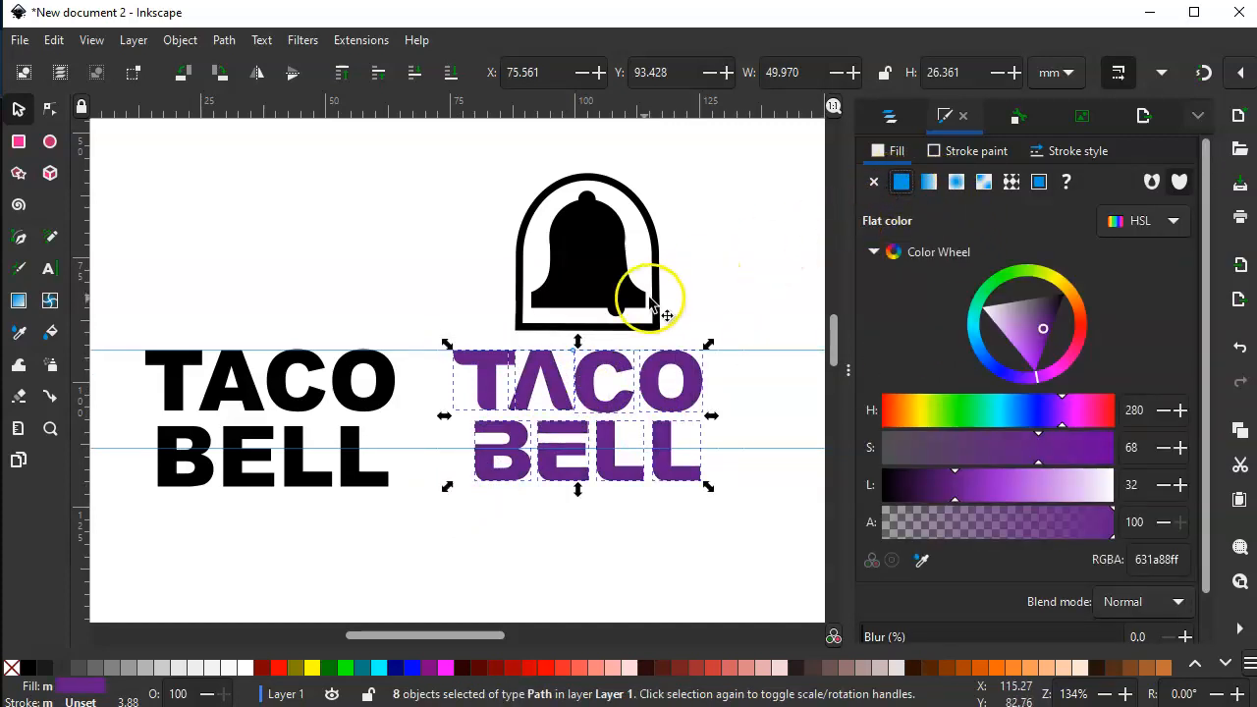
- Recolour the arch outline's stroke purple by sampling the colour from the wordmark's letter O
{"action": "left_click", "coordinate": [654, 233]}
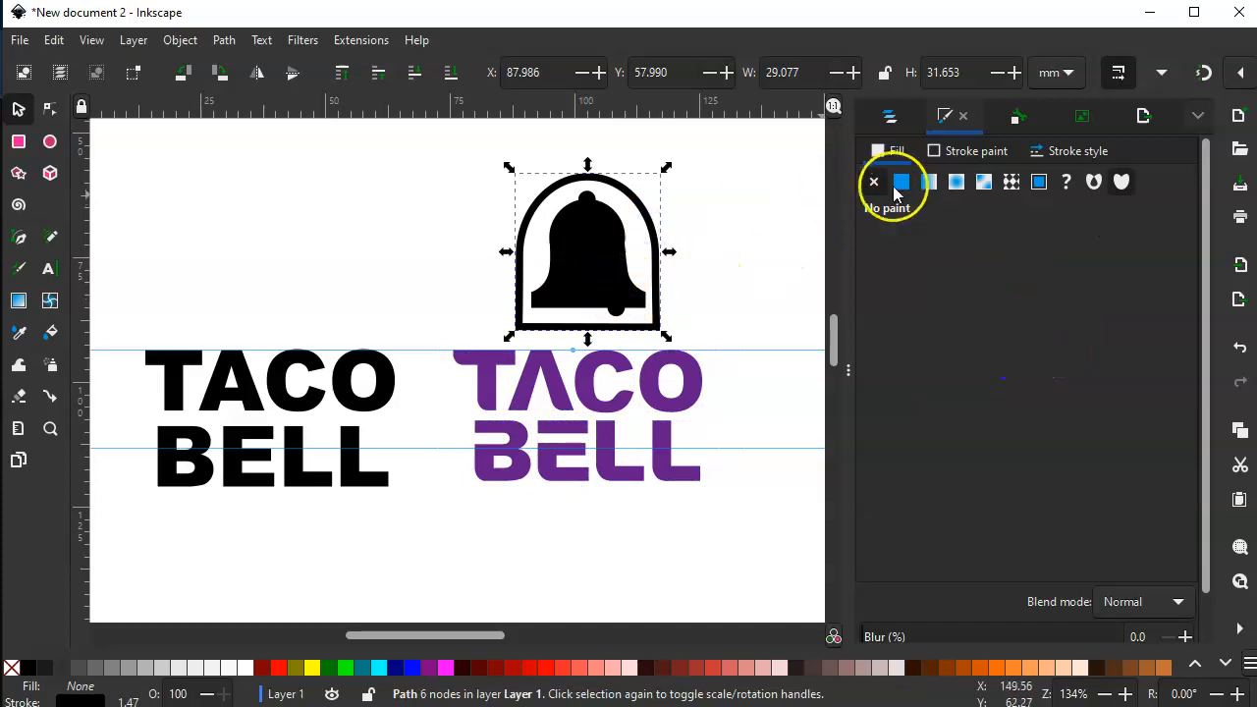
{"action": "left_click", "coordinate": [958, 151]}
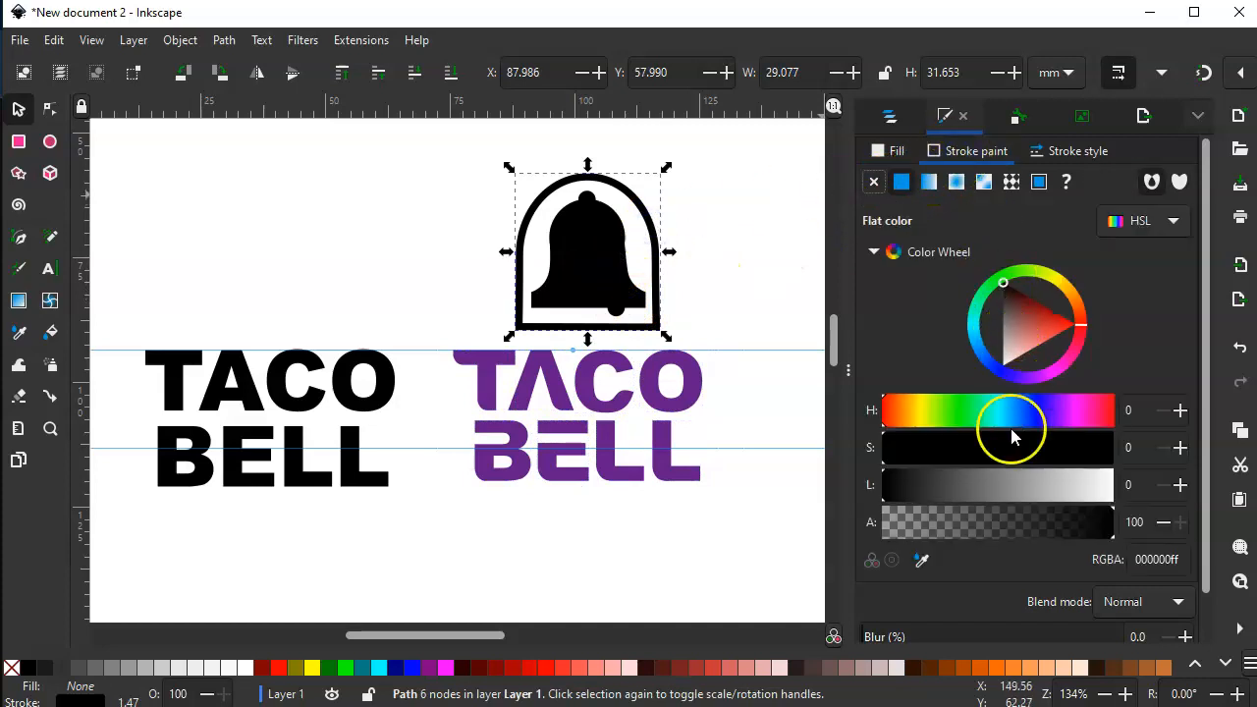
{"action": "left_click", "coordinate": [923, 560]}
{"action": "left_click", "coordinate": [694, 374]}
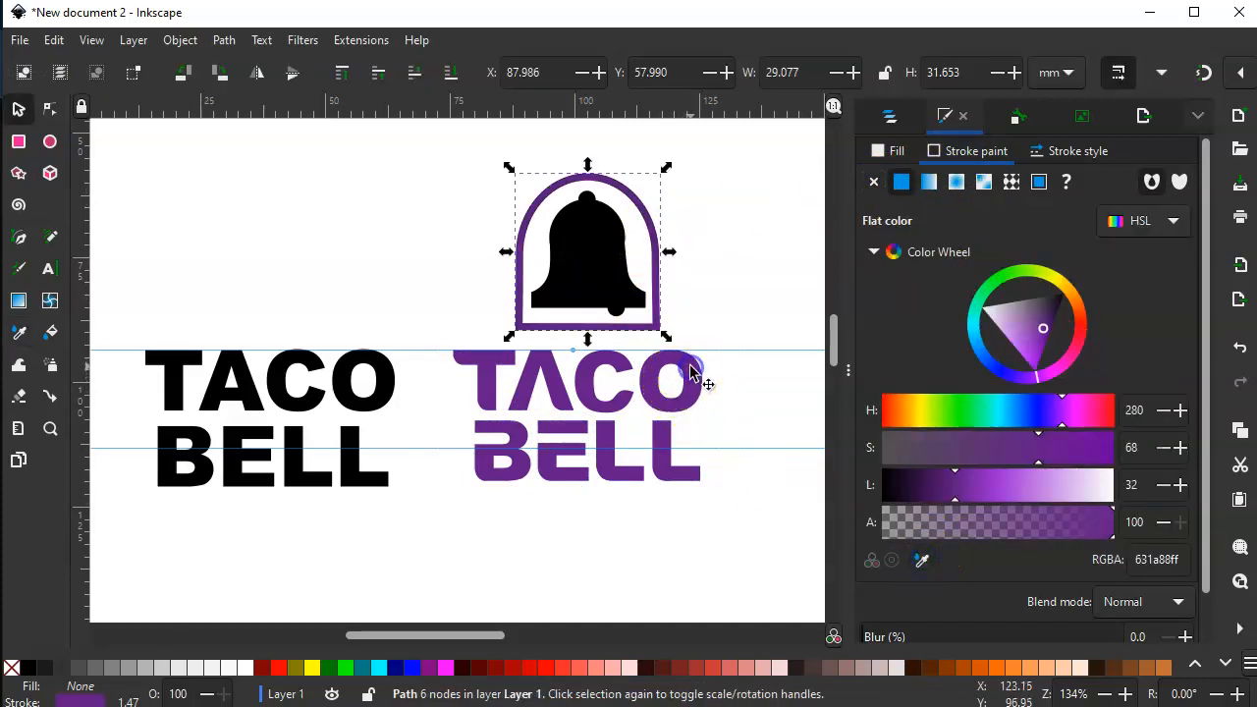
- Give the bell's lower body a flat crimson fill, b20e63ff
{"action": "left_click", "coordinate": [18, 109]}
{"action": "left_click", "coordinate": [576, 246]}
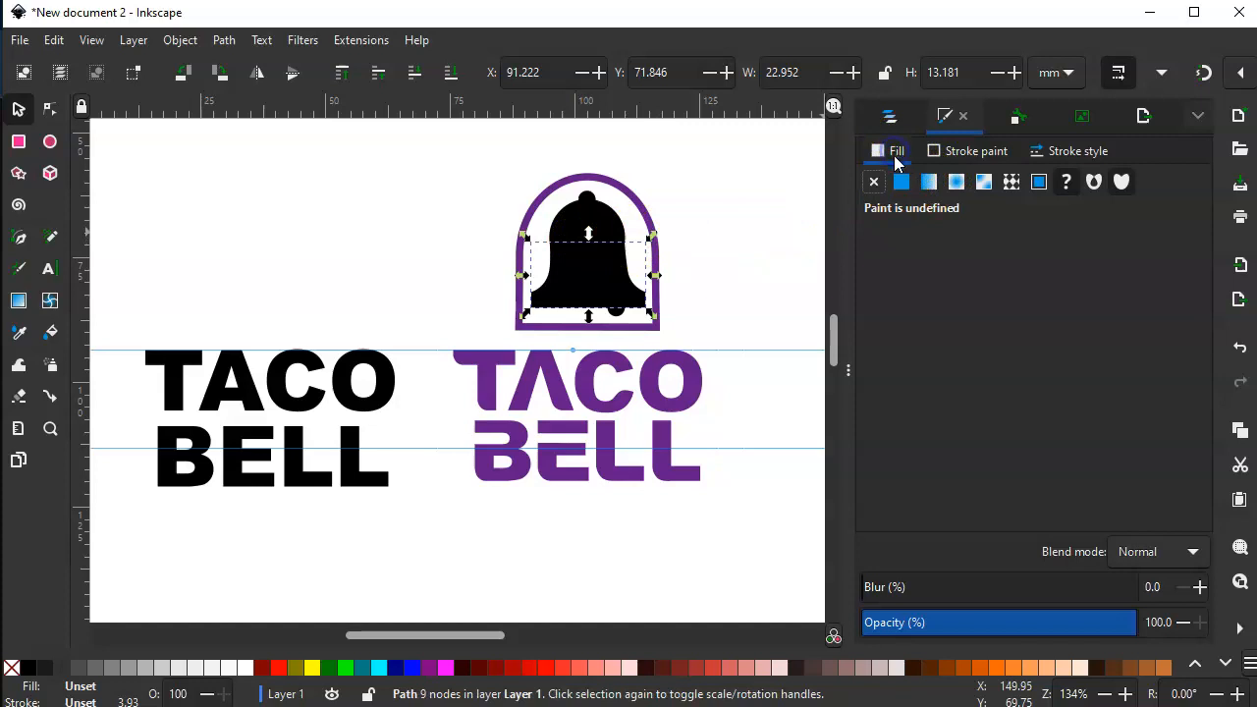
{"action": "left_click", "coordinate": [901, 183]}
{"action": "mouse_move", "coordinate": [994, 375]}
{"action": "left_mouse_down"}
{"action": "mouse_move", "coordinate": [1061, 331]}
{"action": "mouse_move", "coordinate": [1079, 362]}
{"action": "left_mouse_up"}
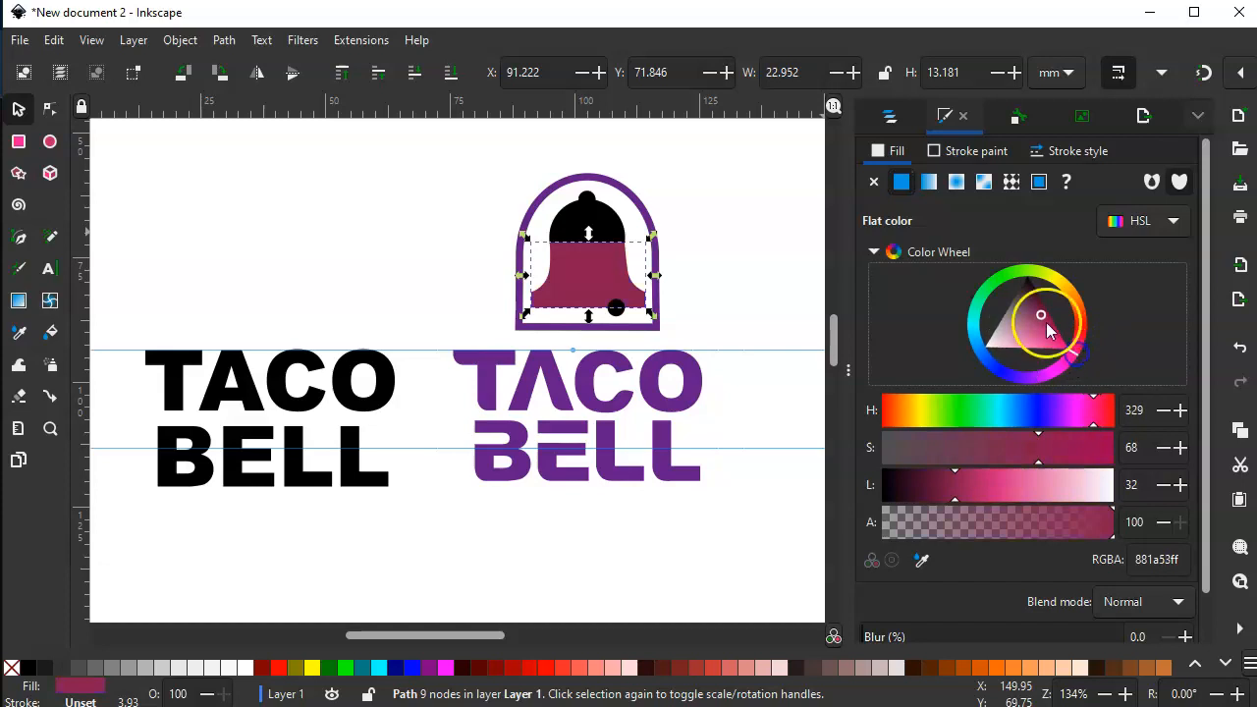
{"action": "left_click", "coordinate": [1046, 324]}
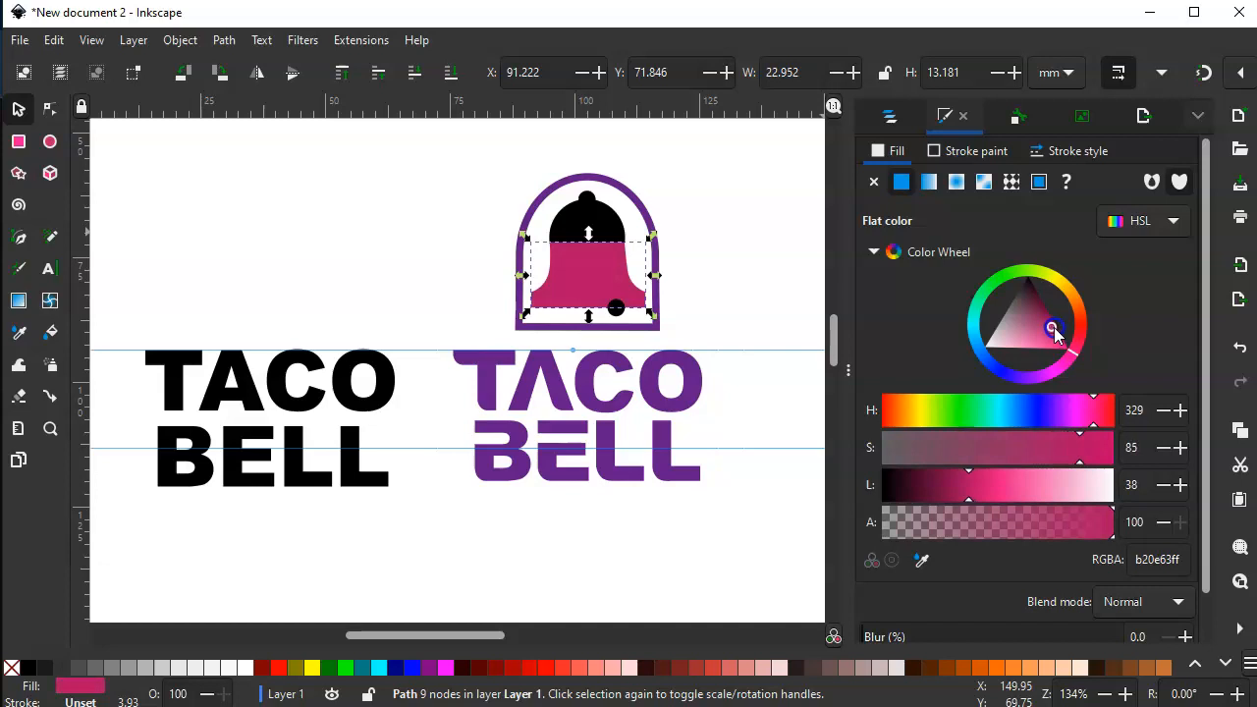
- Fill the bell's dome ellipse, top knob and clapper circle with crimson sampled from the bell's body, and deselect
{"action": "left_click", "coordinate": [586, 221]}
{"action": "left_click", "coordinate": [922, 560]}
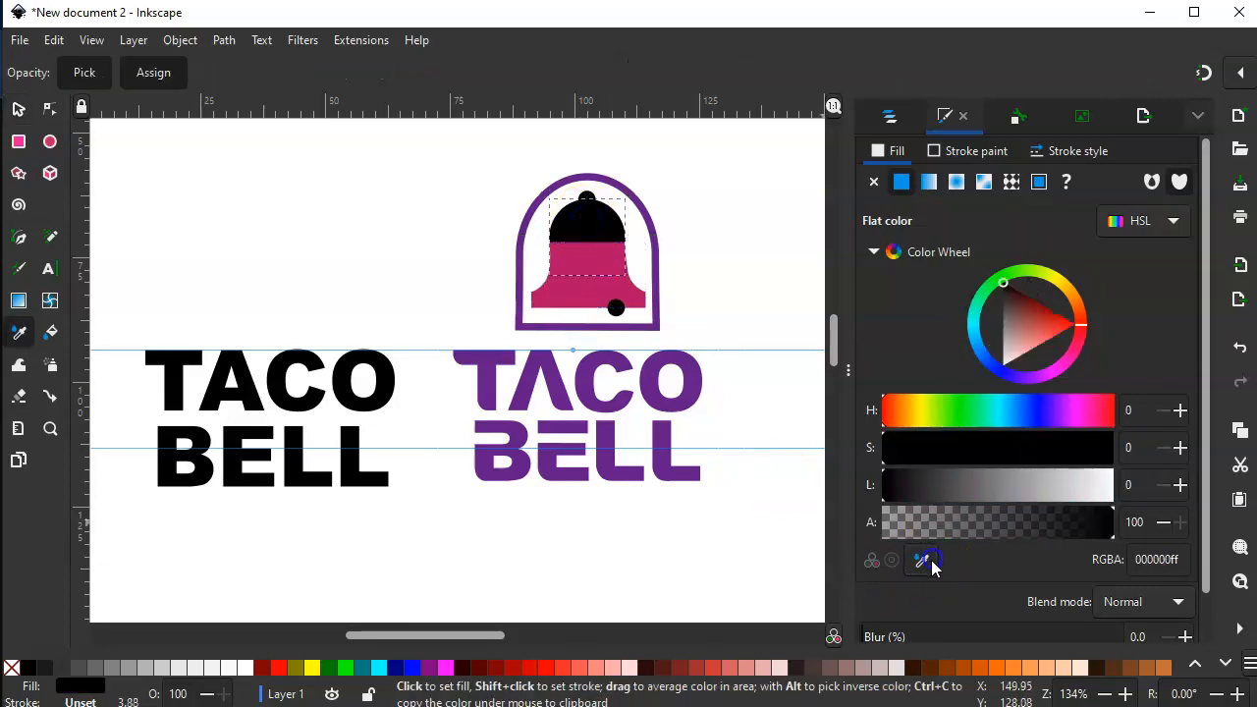
{"action": "left_click", "coordinate": [610, 286]}
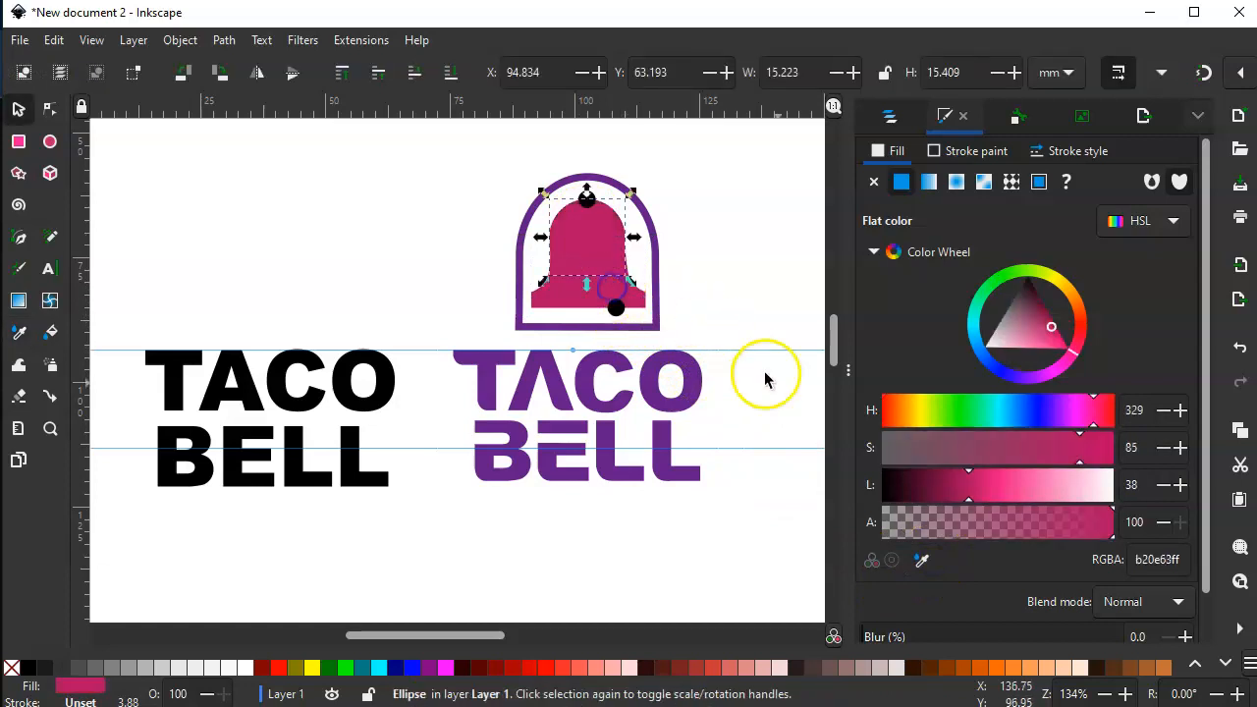
{"action": "left_click", "coordinate": [587, 200]}
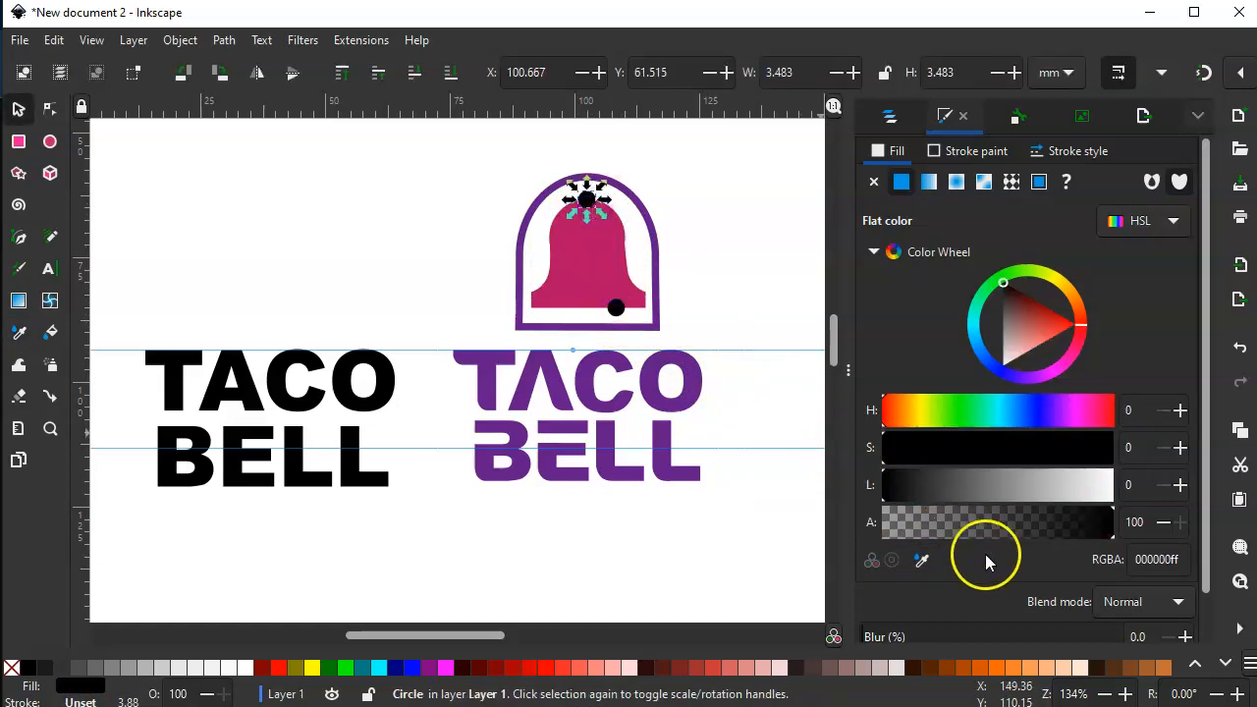
{"action": "left_click", "coordinate": [922, 560]}
{"action": "left_click", "coordinate": [609, 259]}
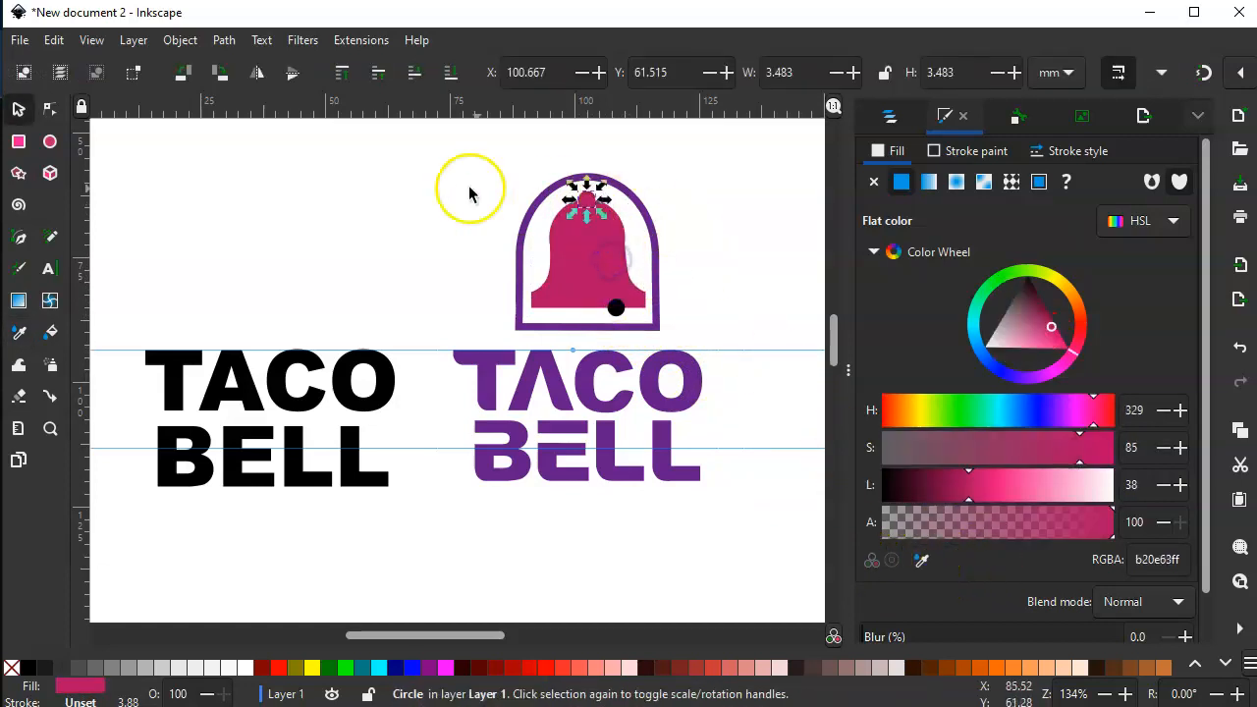
{"action": "left_click", "coordinate": [616, 308]}
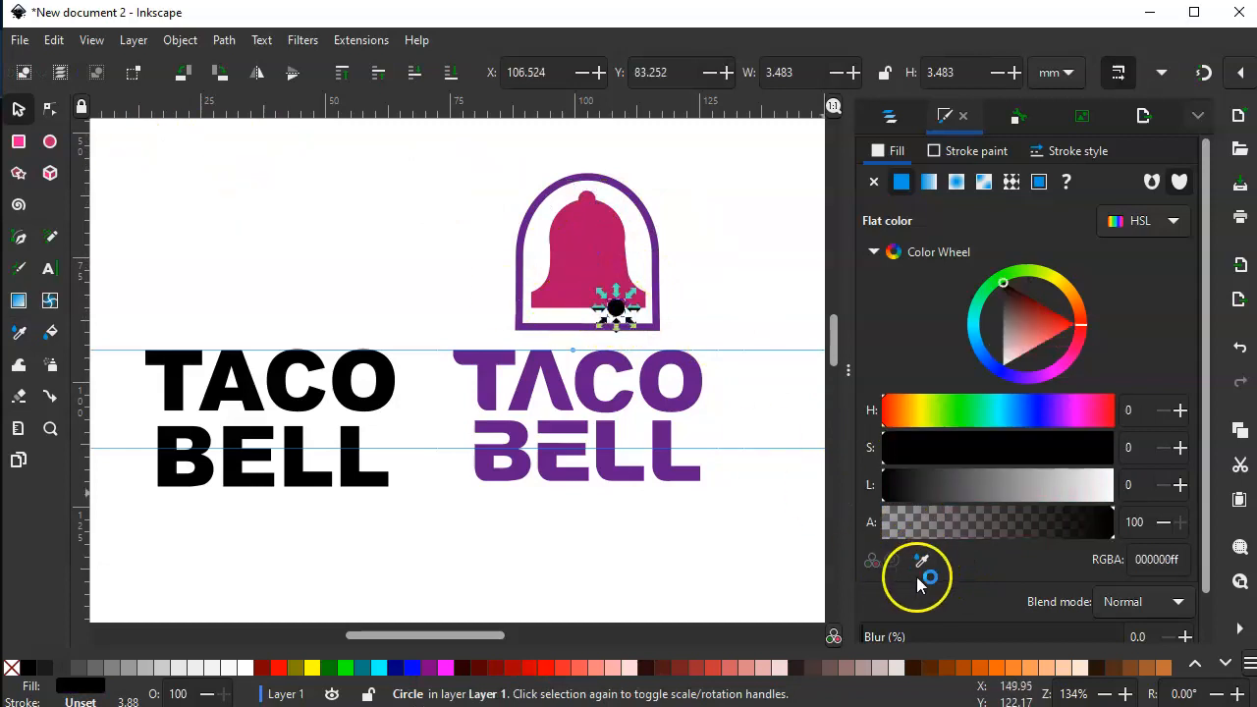
{"action": "left_click", "coordinate": [921, 560]}
{"action": "left_click", "coordinate": [595, 267]}
{"action": "left_click", "coordinate": [701, 239]}
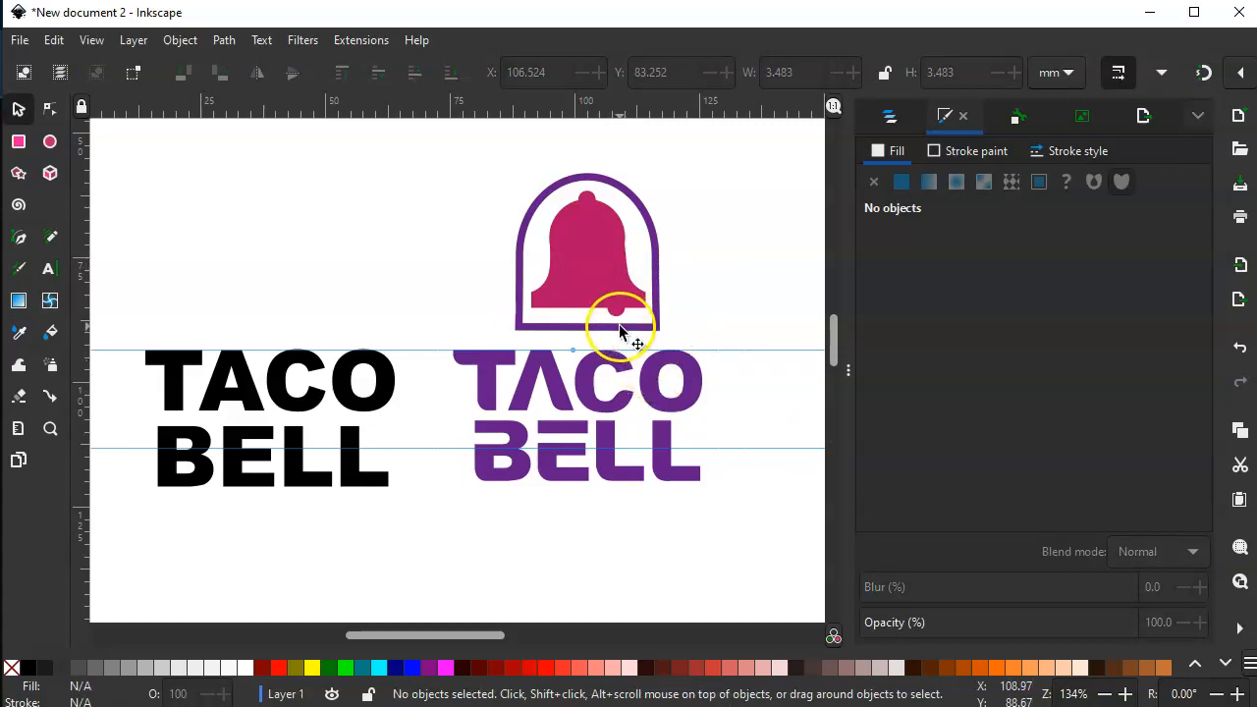
- Enlarge the clapper circle to about 4.9 by 4.7 mm, and deselect it
{"action": "left_click", "coordinate": [614, 311]}
{"action": "mouse_move", "coordinate": [603, 303]}
{"action": "left_mouse_down"}
{"action": "mouse_move", "coordinate": [596, 292]}
{"action": "mouse_move", "coordinate": [621, 315]}
{"action": "left_mouse_up"}
{"action": "left_click", "coordinate": [713, 236]}
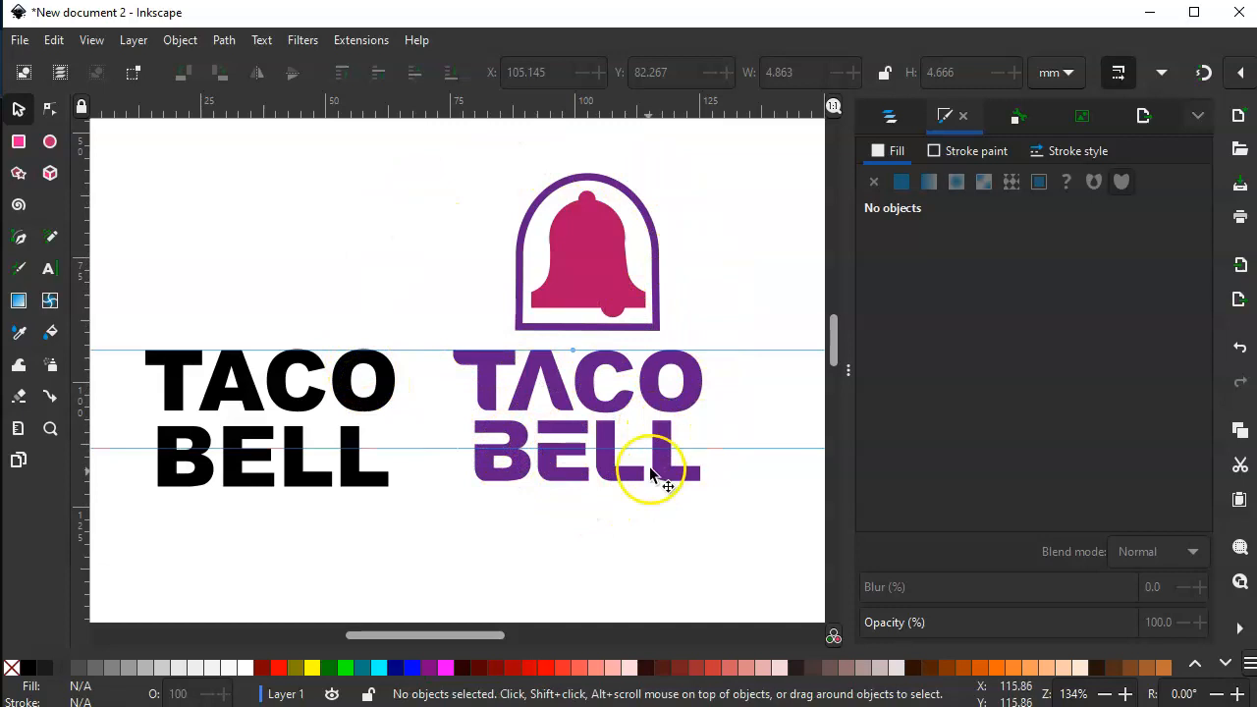
- Remove both horizontal guides from the canvas
{"action": "left_click_drag", "start_coordinate": [724, 450], "coordinate": [733, 106]}
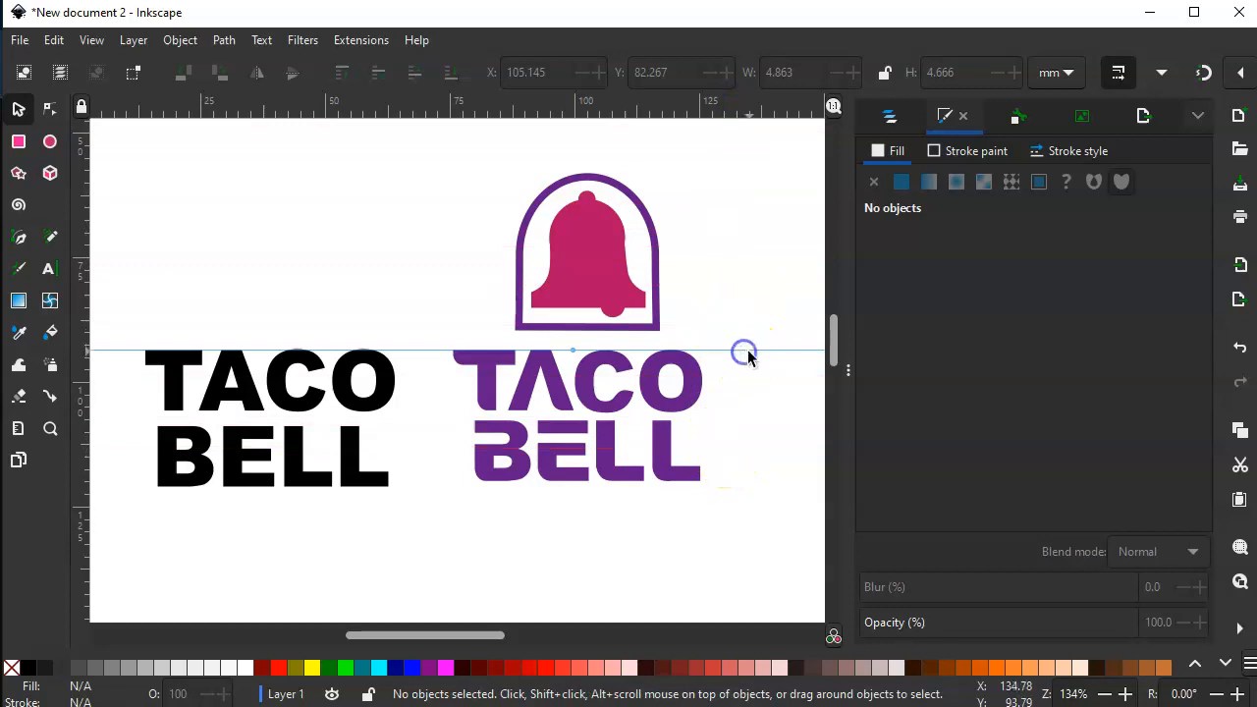
{"action": "left_click_drag", "start_coordinate": [752, 351], "coordinate": [721, 116]}
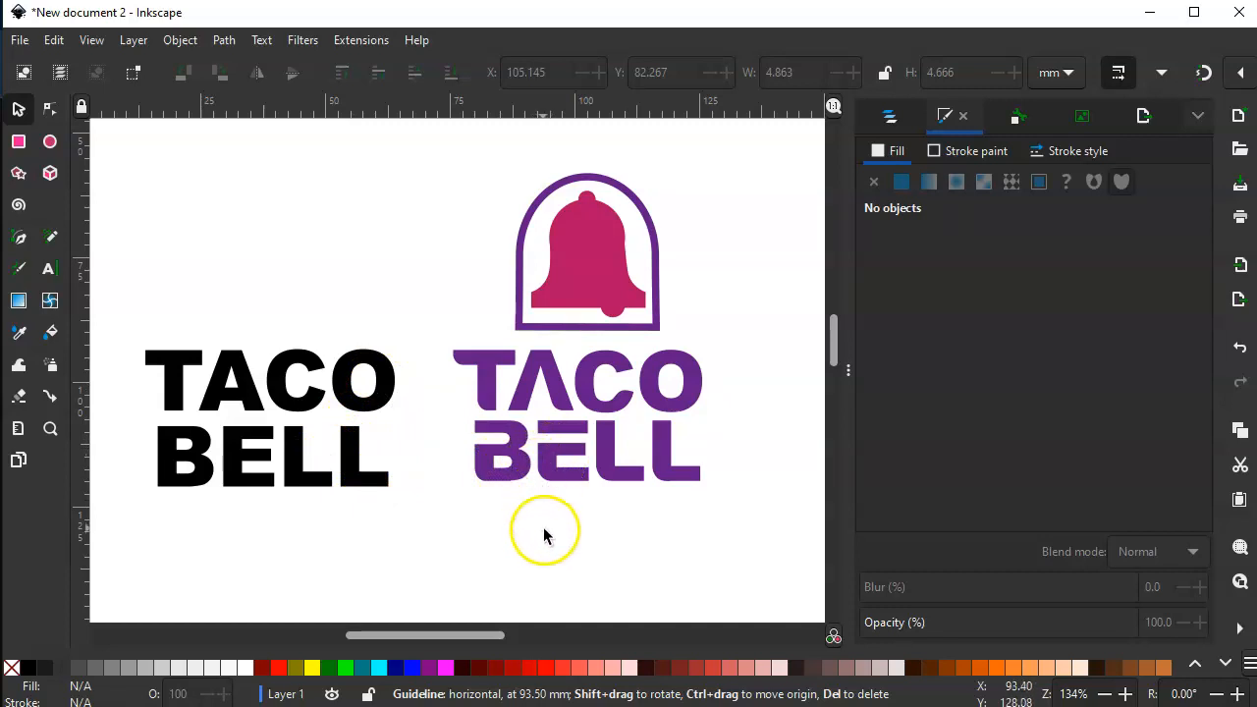
- Reshape the purple wordmark's letter O into a four-pointed form by pulling its outer corner nodes outward, and deselect it
{"action": "left_click", "coordinate": [692, 372]}
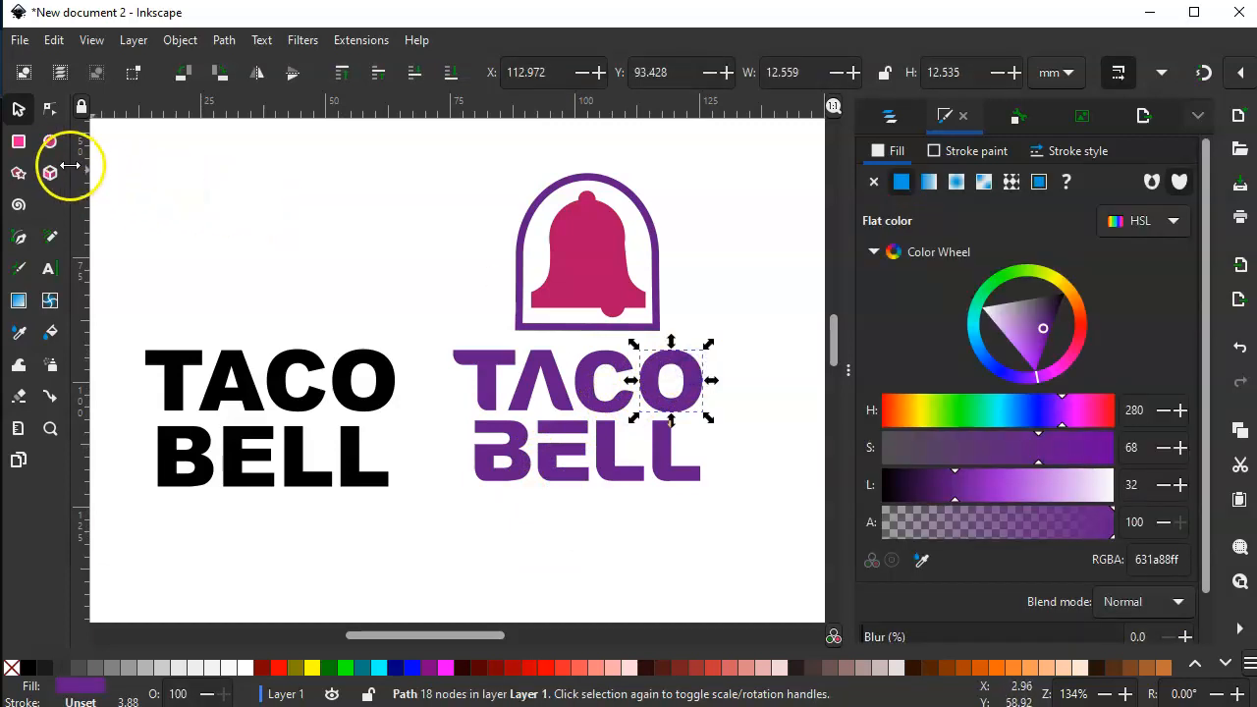
{"action": "left_click", "coordinate": [49, 109]}
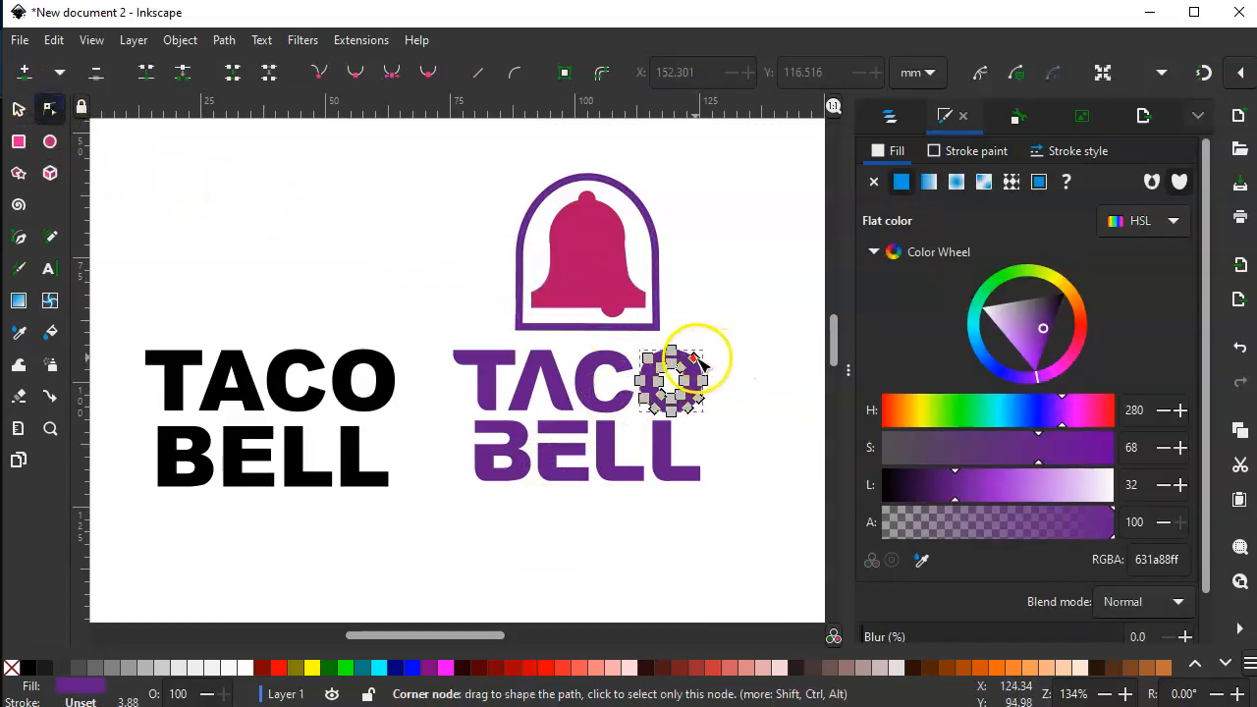
{"action": "left_click_drag", "start_coordinate": [709, 397], "coordinate": [718, 404]}
{"action": "mouse_move", "coordinate": [660, 364]}
{"action": "left_mouse_down"}
{"action": "mouse_move", "coordinate": [648, 381]}
{"action": "mouse_move", "coordinate": [643, 369]}
{"action": "left_mouse_up"}
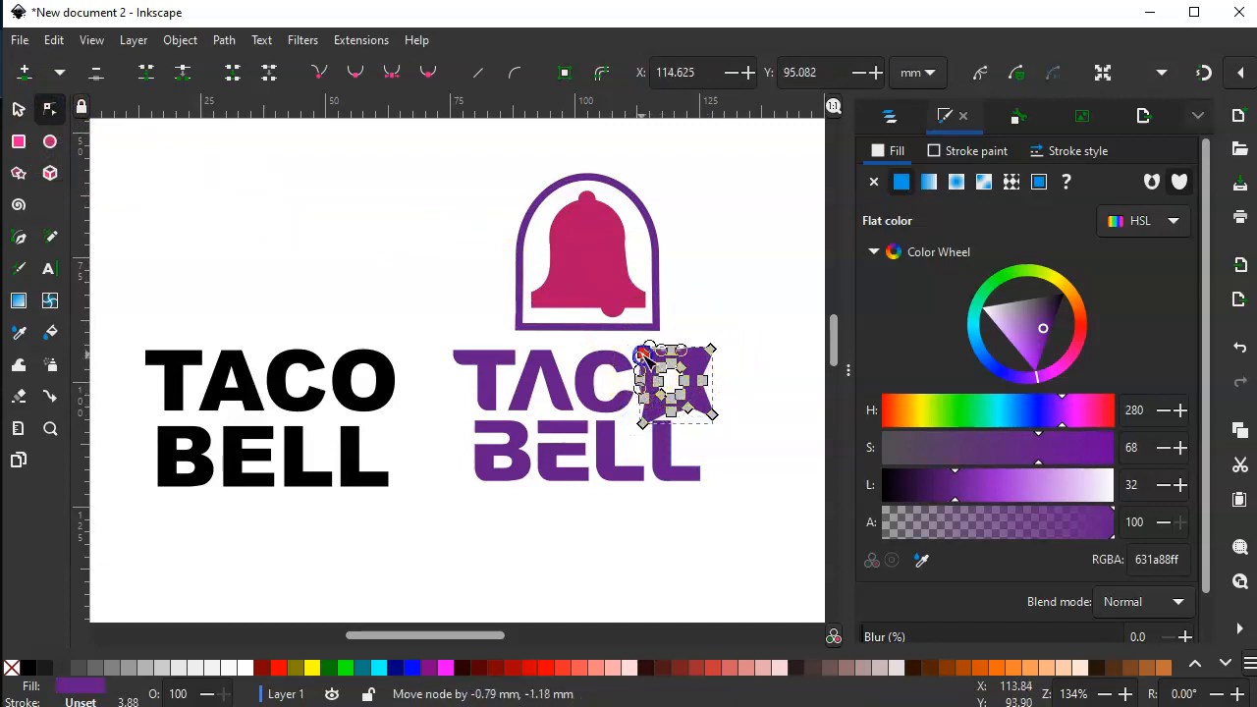
{"action": "left_click", "coordinate": [724, 293]}
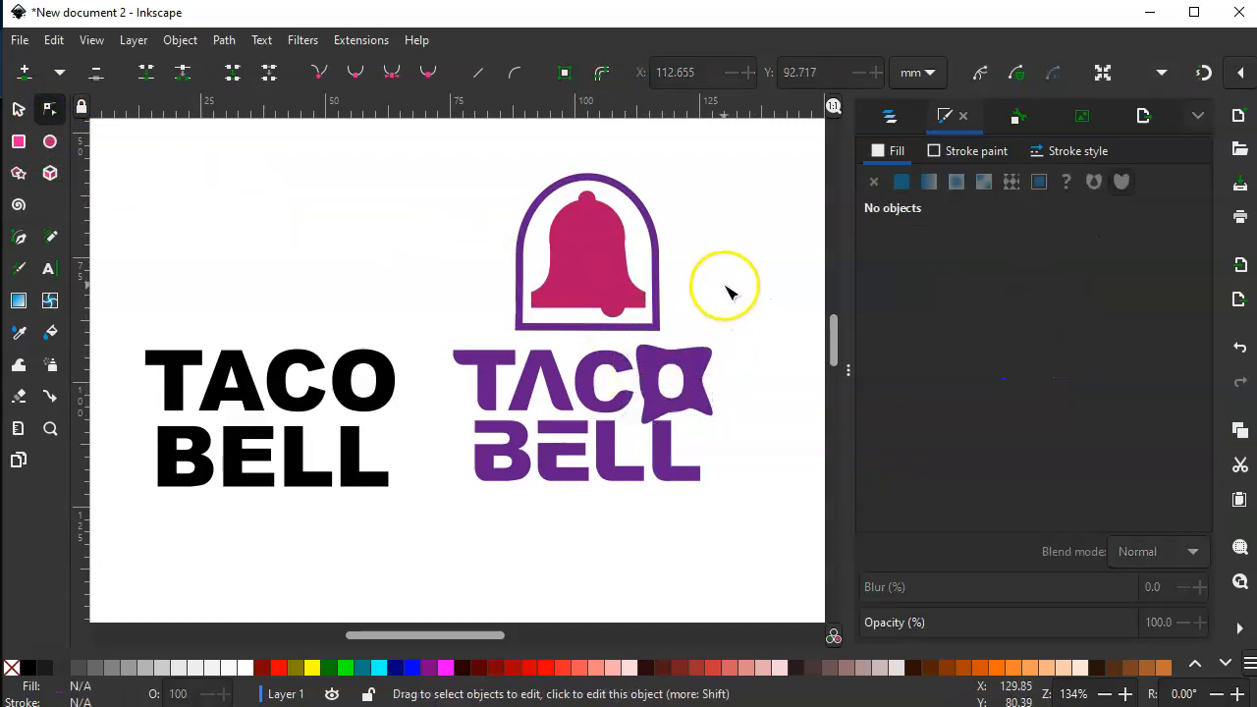